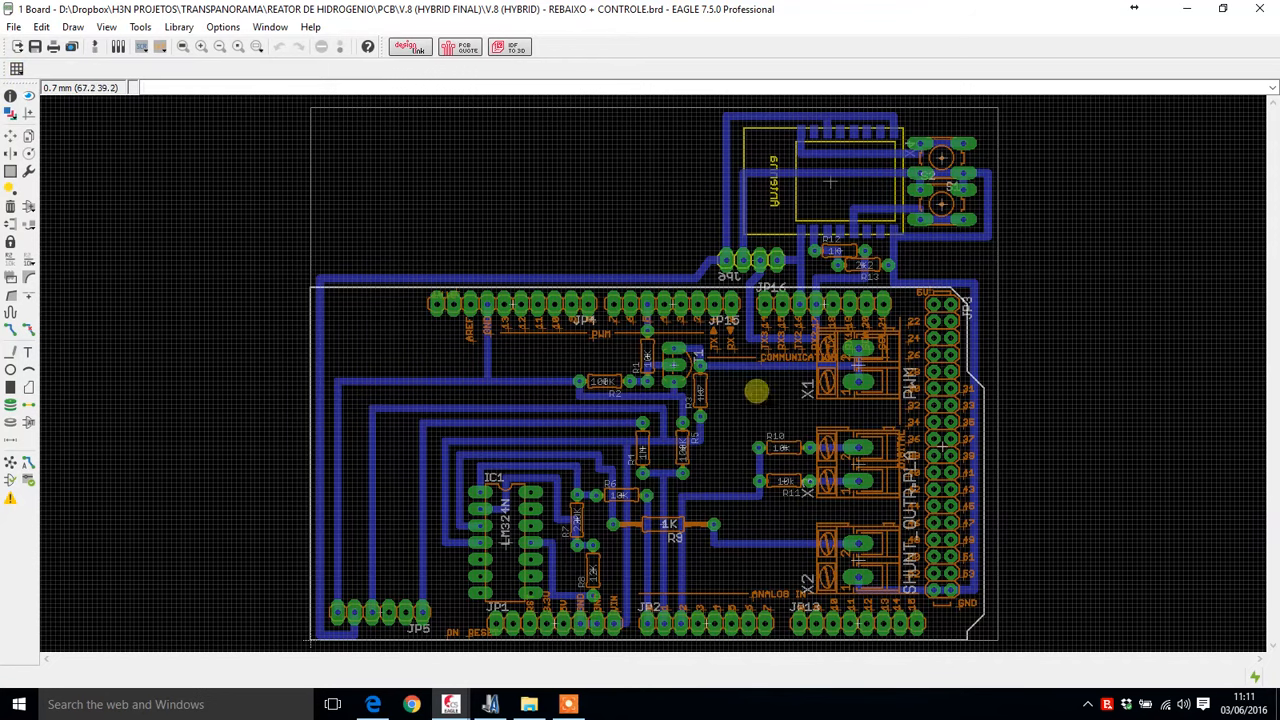
- Check the board's grid settings and examine the bottom-layer traces and their spacing around R2, R4, IC1 and the GND pin
{"action": "left_click", "coordinate": [16, 68]}
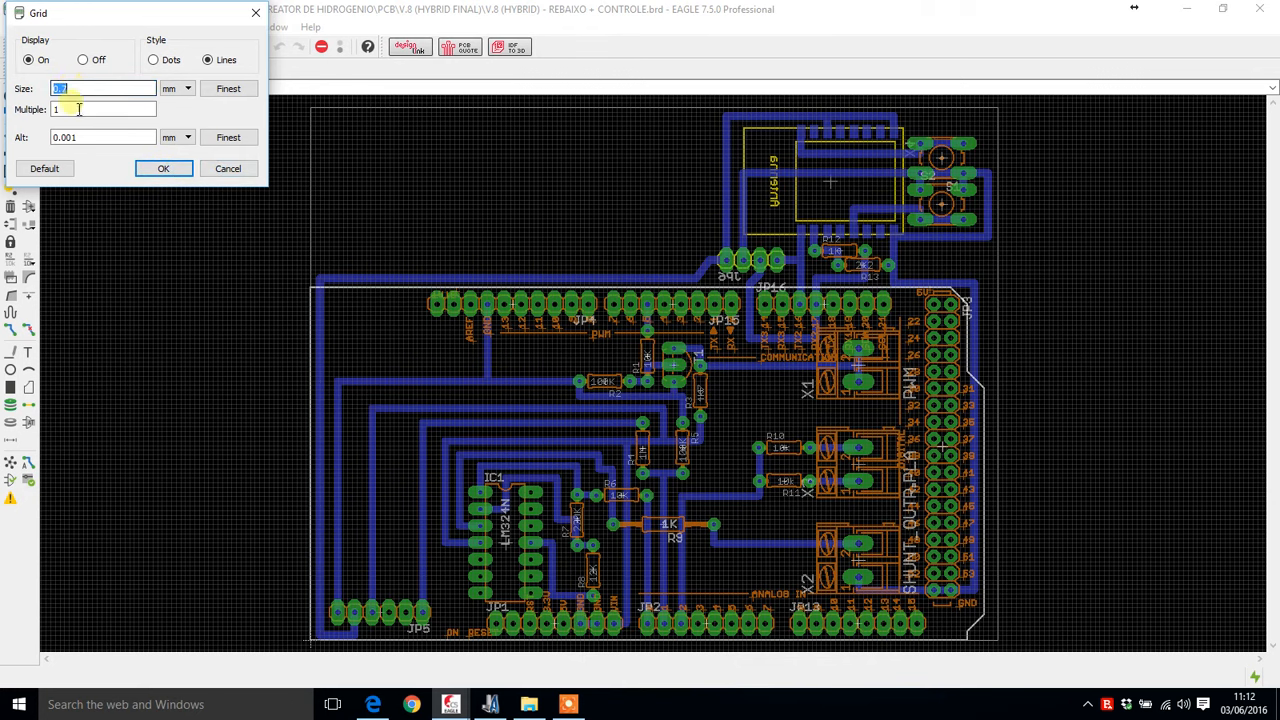
{"action": "left_click", "coordinate": [226, 169]}
{"action": "scroll", "coordinate": [620, 396], "scroll_direction": "up", "scroll_amount": 5}
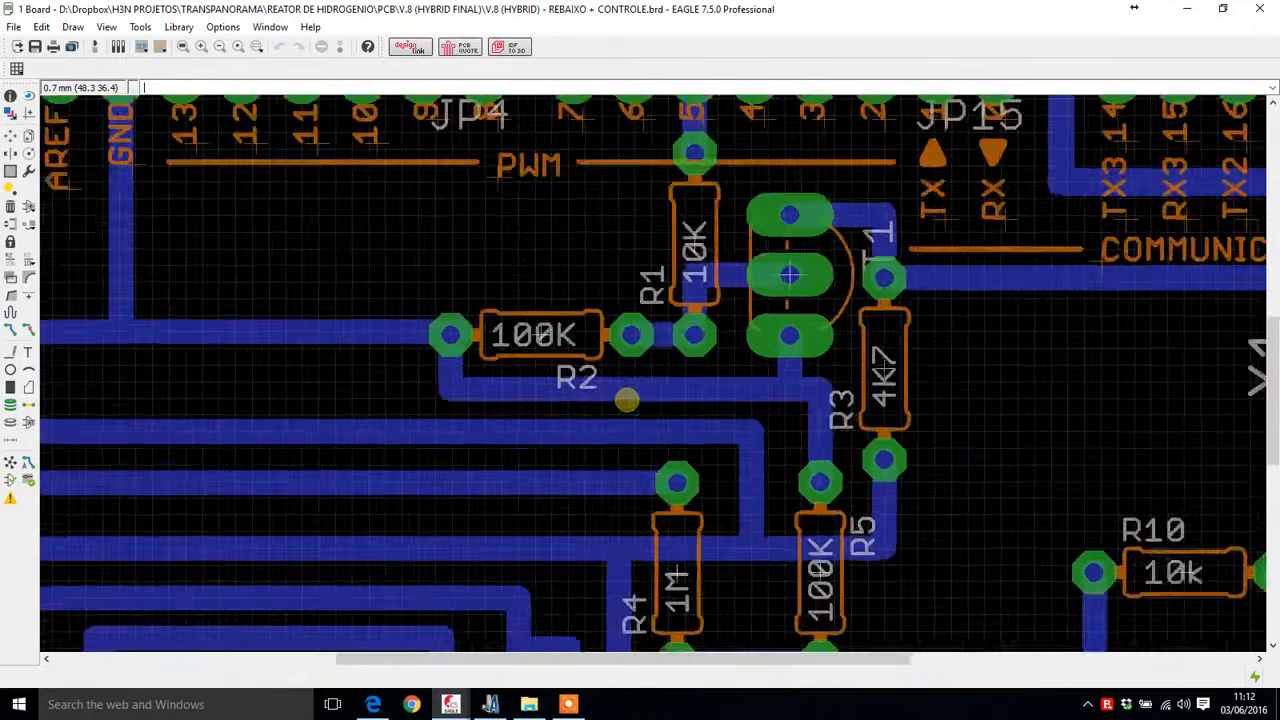
{"action": "scroll", "coordinate": [626, 400], "scroll_direction": "up", "scroll_amount": 4}
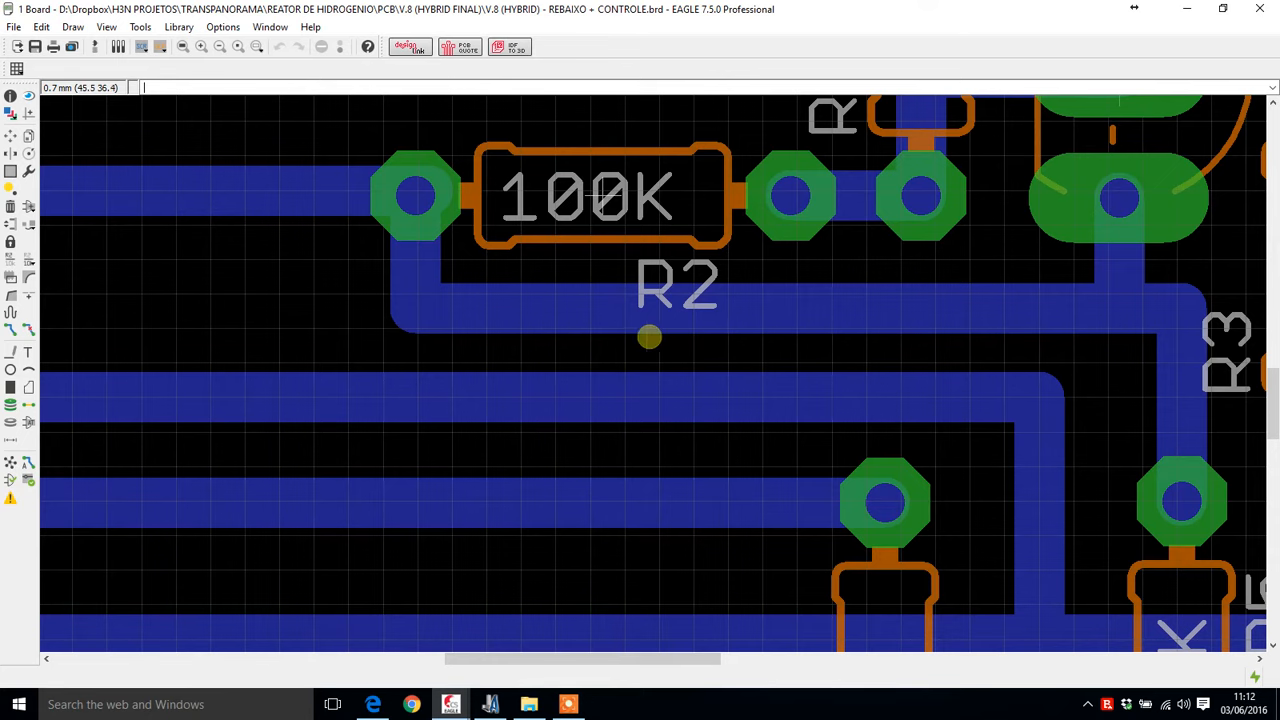
{"action": "middle_click_drag", "start_coordinate": [374, 341], "coordinate": [944, 333]}
{"action": "middle_click_drag", "start_coordinate": [668, 363], "coordinate": [866, 458]}
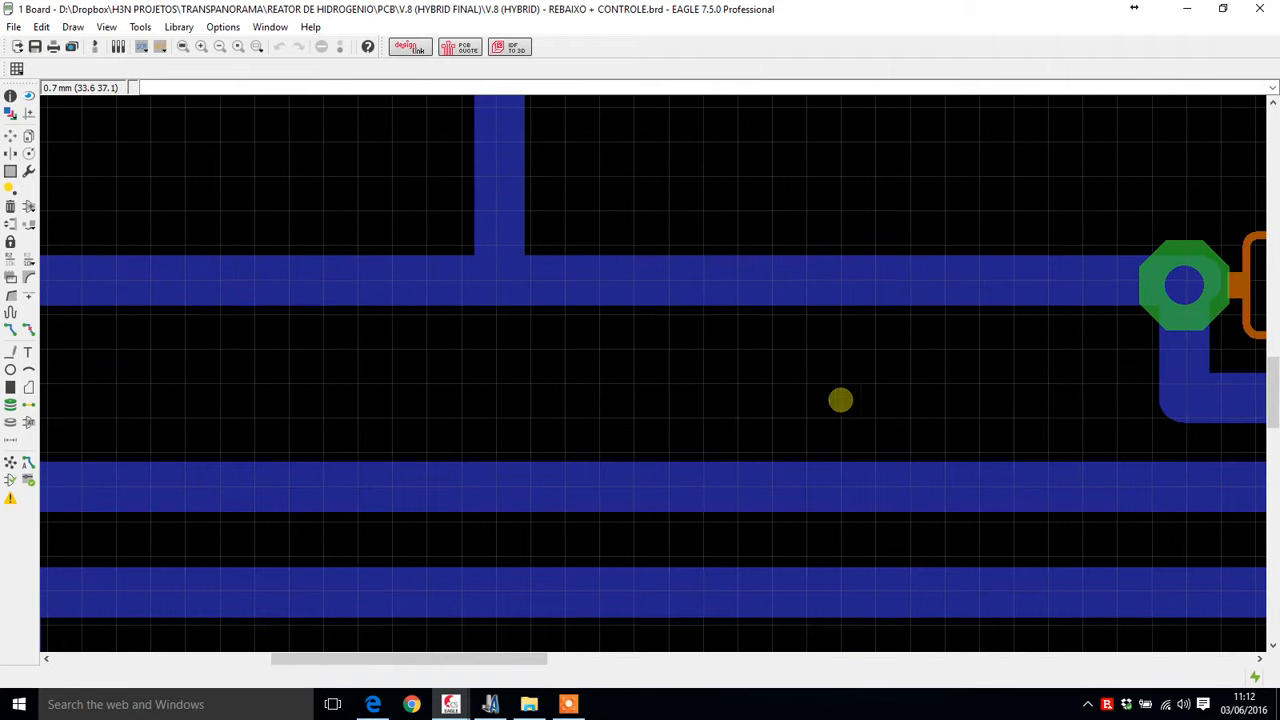
{"action": "scroll", "coordinate": [825, 393], "scroll_direction": "down", "scroll_amount": 3}
{"action": "middle_click_drag", "start_coordinate": [821, 390], "coordinate": [589, 185]}
{"action": "middle_click_drag", "start_coordinate": [879, 339], "coordinate": [654, 349]}
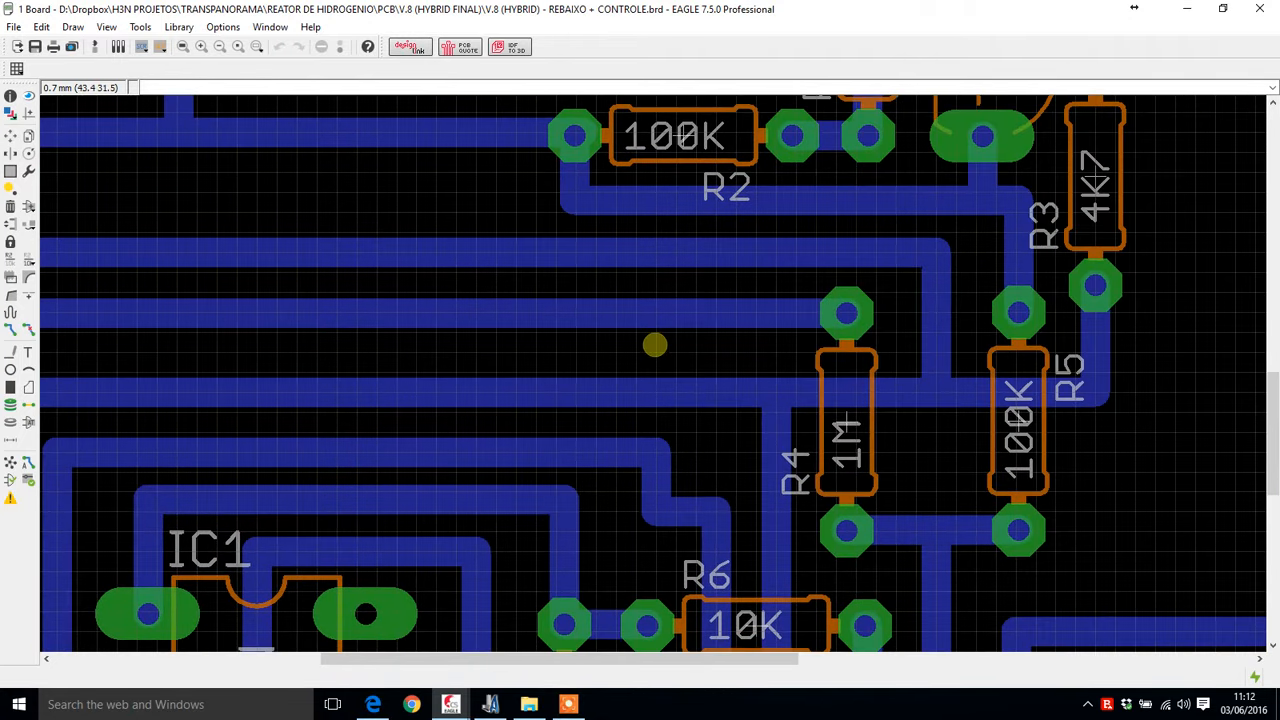
{"action": "middle_click_drag", "start_coordinate": [741, 362], "coordinate": [597, 500]}
{"action": "middle_click_drag", "start_coordinate": [609, 272], "coordinate": [596, 339]}
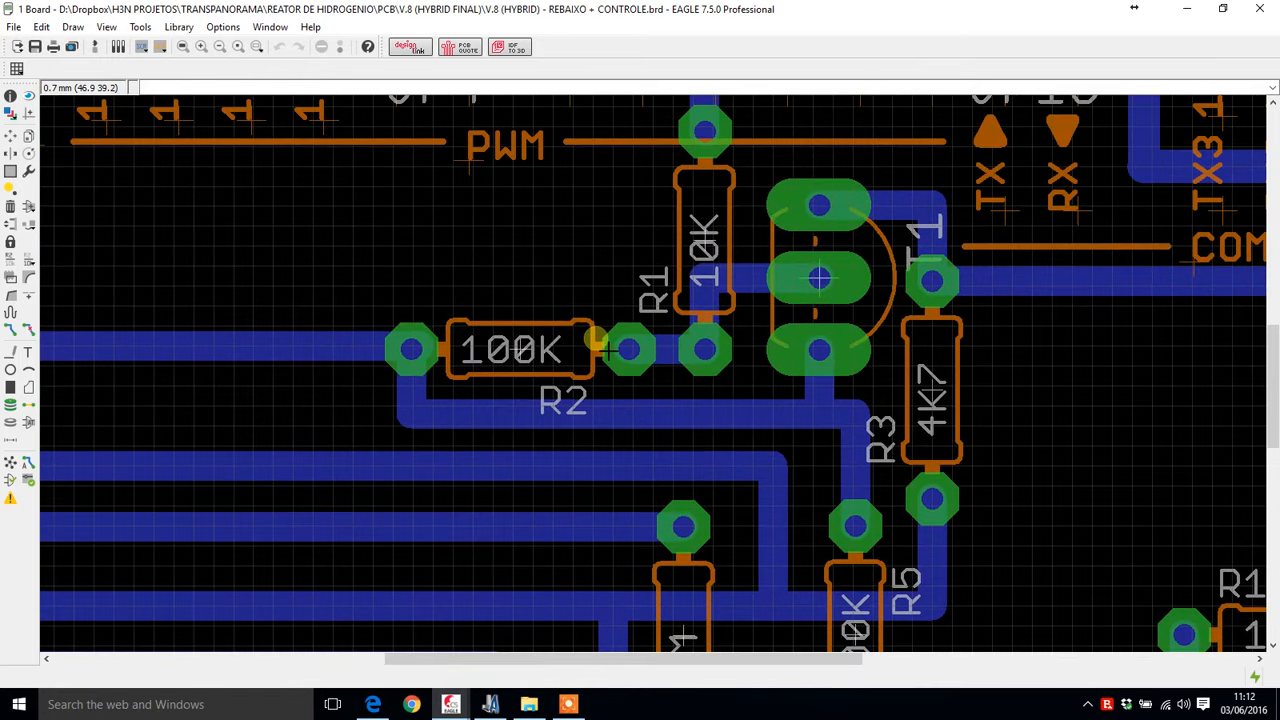
{"action": "middle_click_drag", "start_coordinate": [838, 388], "coordinate": [684, 388]}
{"action": "mouse_move", "coordinate": [788, 336]}
{"action": "middle_mouse_down"}
{"action": "mouse_move", "coordinate": [603, 471]}
{"action": "mouse_move", "coordinate": [532, 461]}
{"action": "mouse_move", "coordinate": [740, 462]}
{"action": "mouse_move", "coordinate": [746, 523]}
{"action": "middle_mouse_up"}
{"action": "mouse_move", "coordinate": [514, 472]}
{"action": "middle_mouse_down"}
{"action": "mouse_move", "coordinate": [671, 403]}
{"action": "mouse_move", "coordinate": [769, 400]}
{"action": "middle_mouse_up"}
{"action": "middle_click_drag", "start_coordinate": [491, 389], "coordinate": [739, 410]}
{"action": "middle_click_drag", "start_coordinate": [203, 440], "coordinate": [571, 306]}
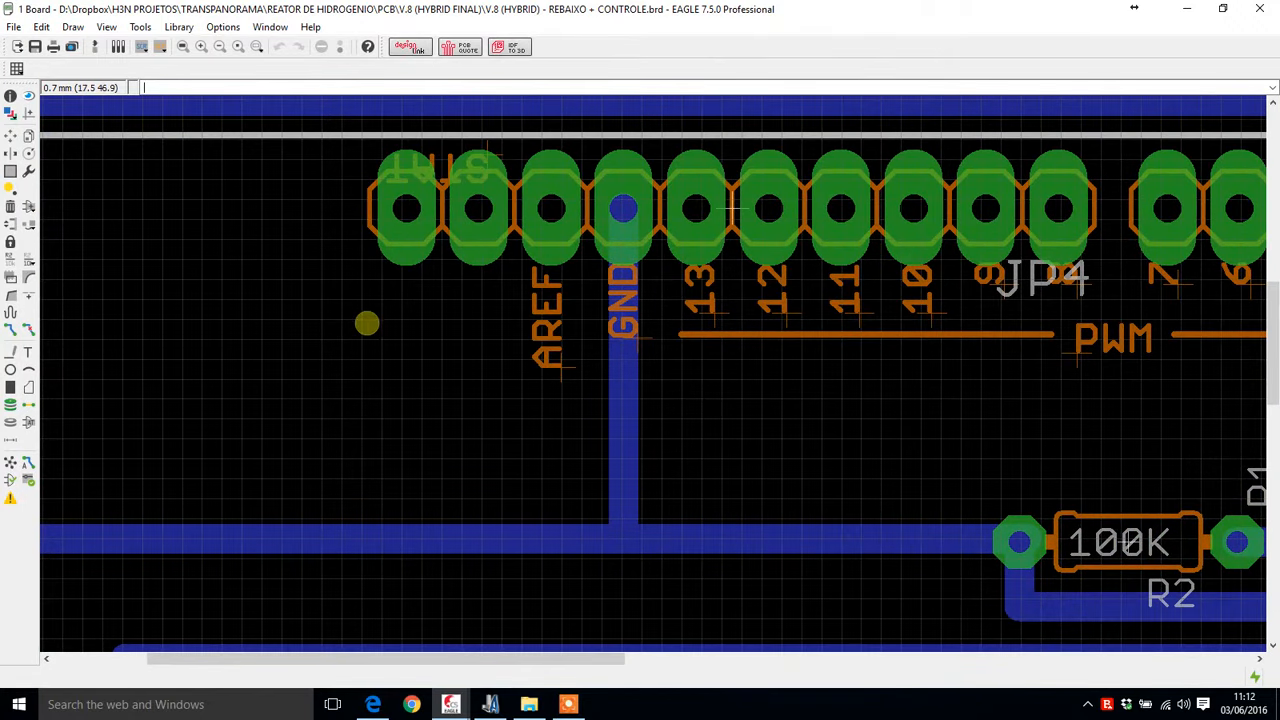
- Review the minimum restring settings for top and bottom pads in the design rules without changing them
{"action": "left_click", "coordinate": [31, 487]}
{"action": "left_click_drag", "start_coordinate": [436, 320], "coordinate": [811, 199]}
{"action": "left_click", "coordinate": [634, 216]}
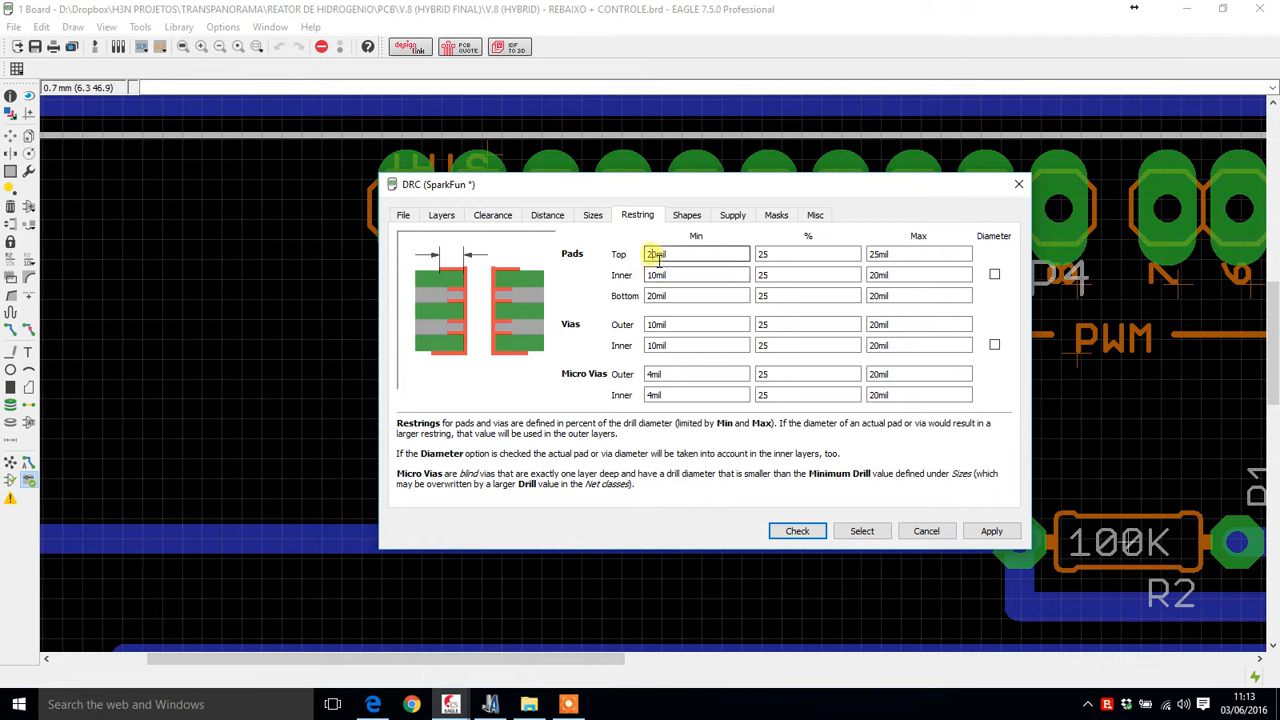
{"action": "left_click", "coordinate": [660, 296]}
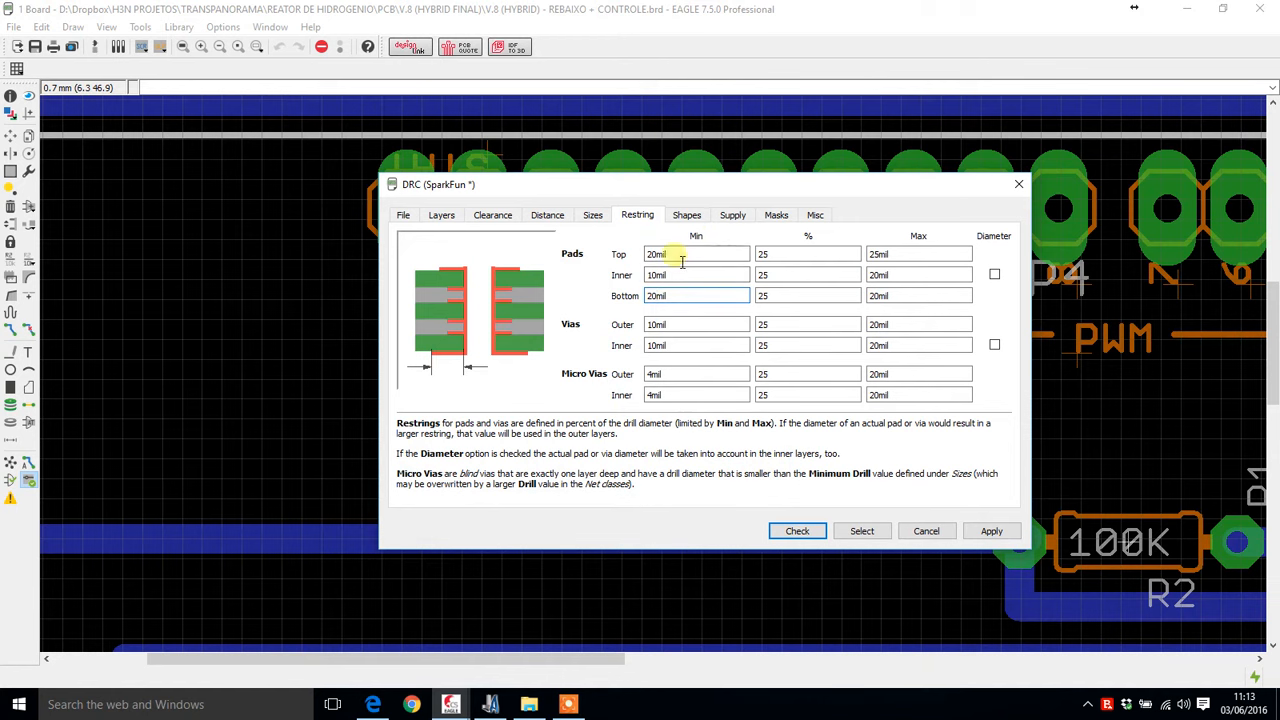
{"action": "left_click", "coordinate": [924, 531]}
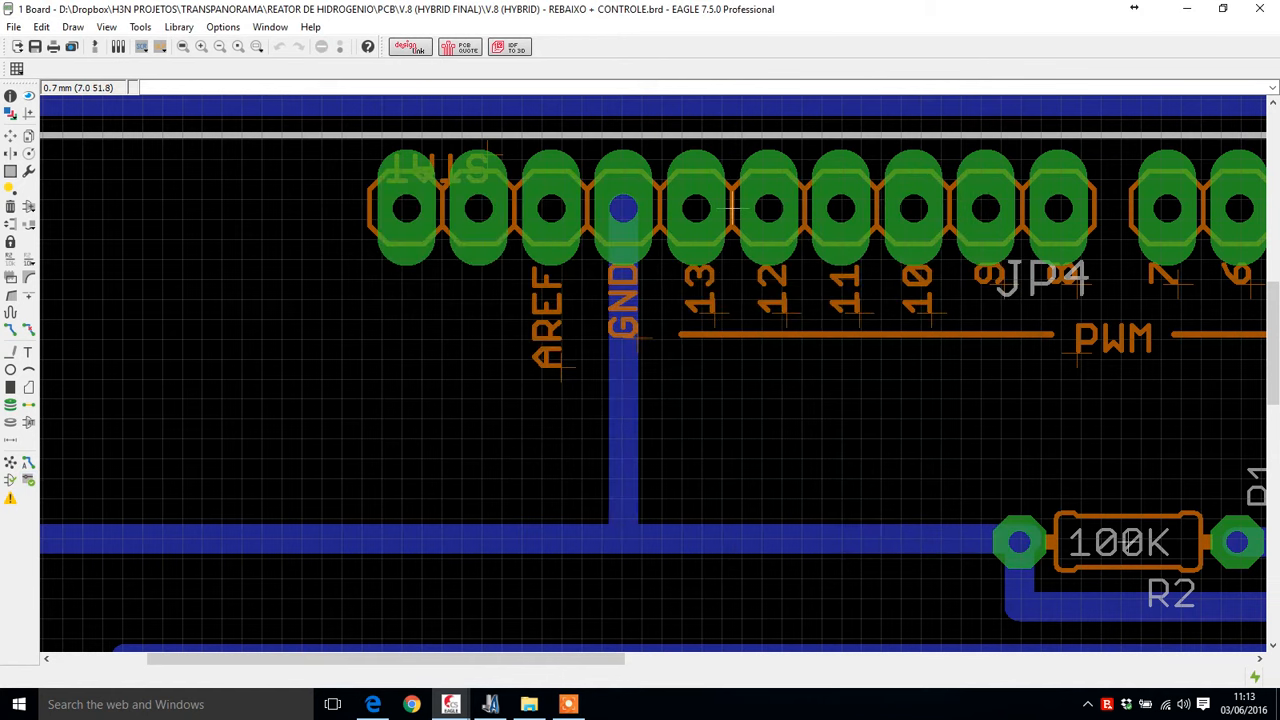
- Fit the whole board and display only the Bottom, Pads, Vias and Unrouted layers
{"action": "scroll", "coordinate": [620, 425], "scroll_direction": "down", "scroll_amount": 3}
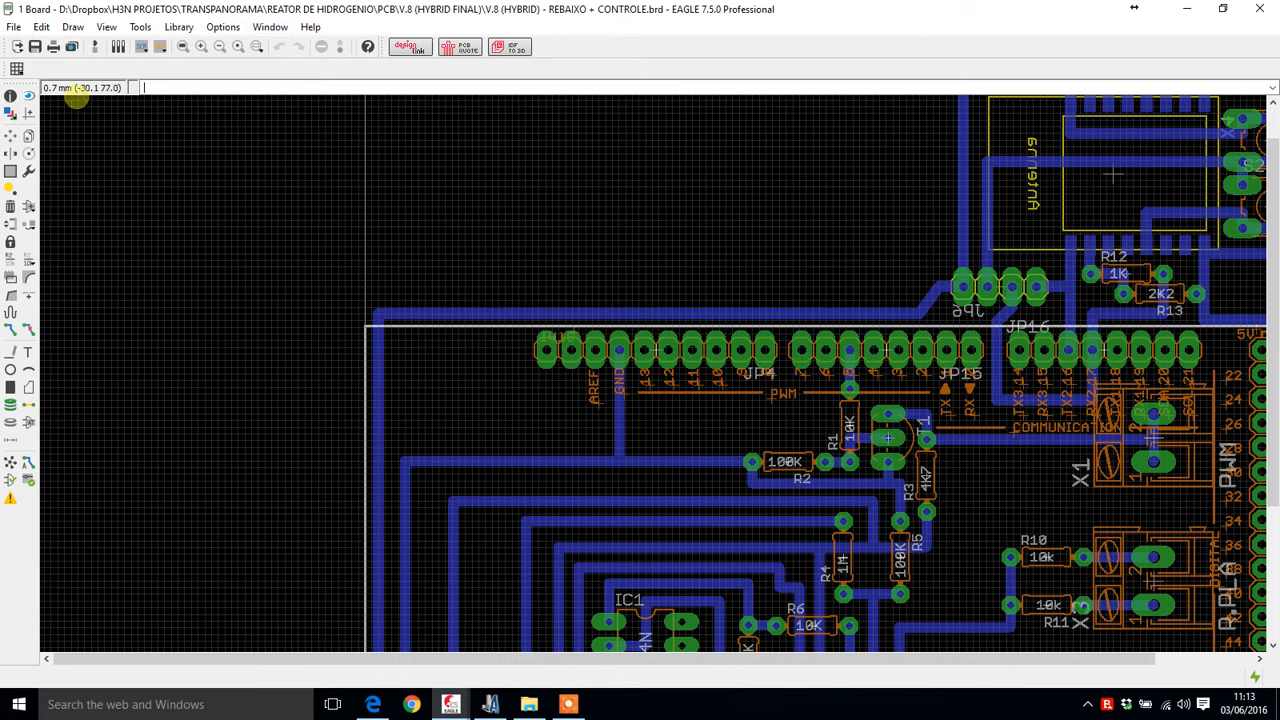
{"action": "left_click", "coordinate": [183, 50]}
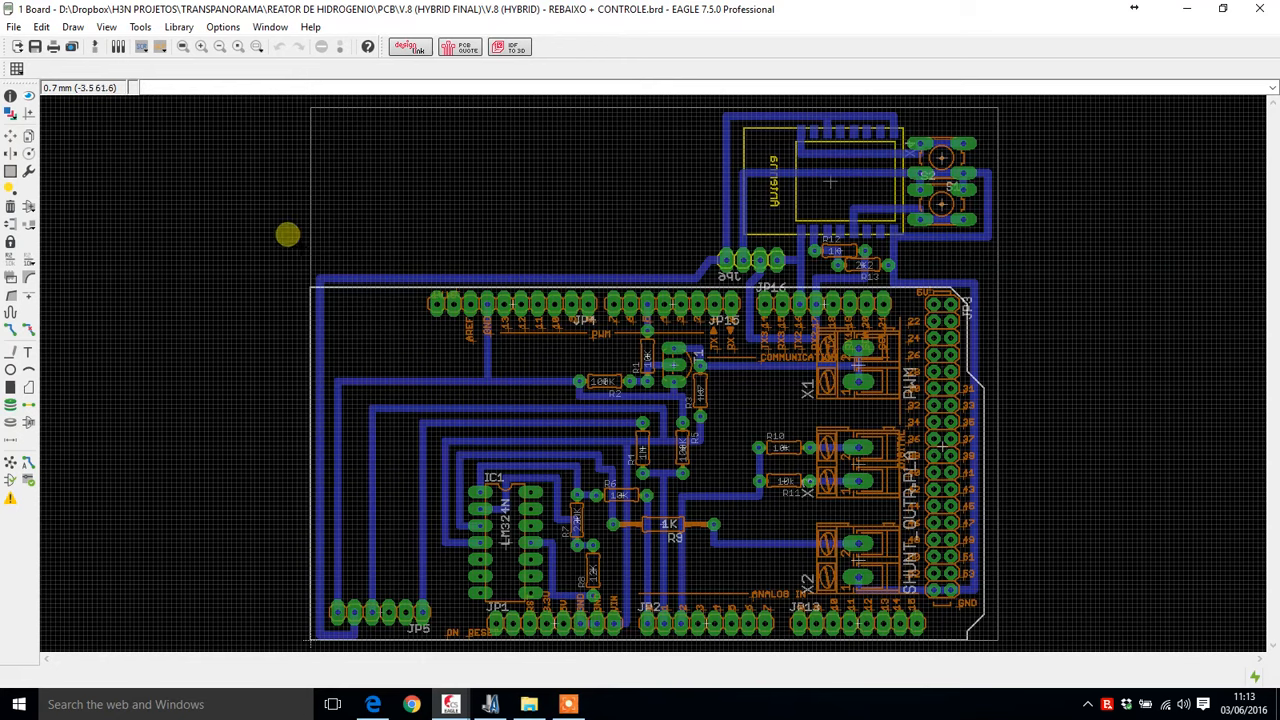
{"action": "left_click", "coordinate": [10, 113]}
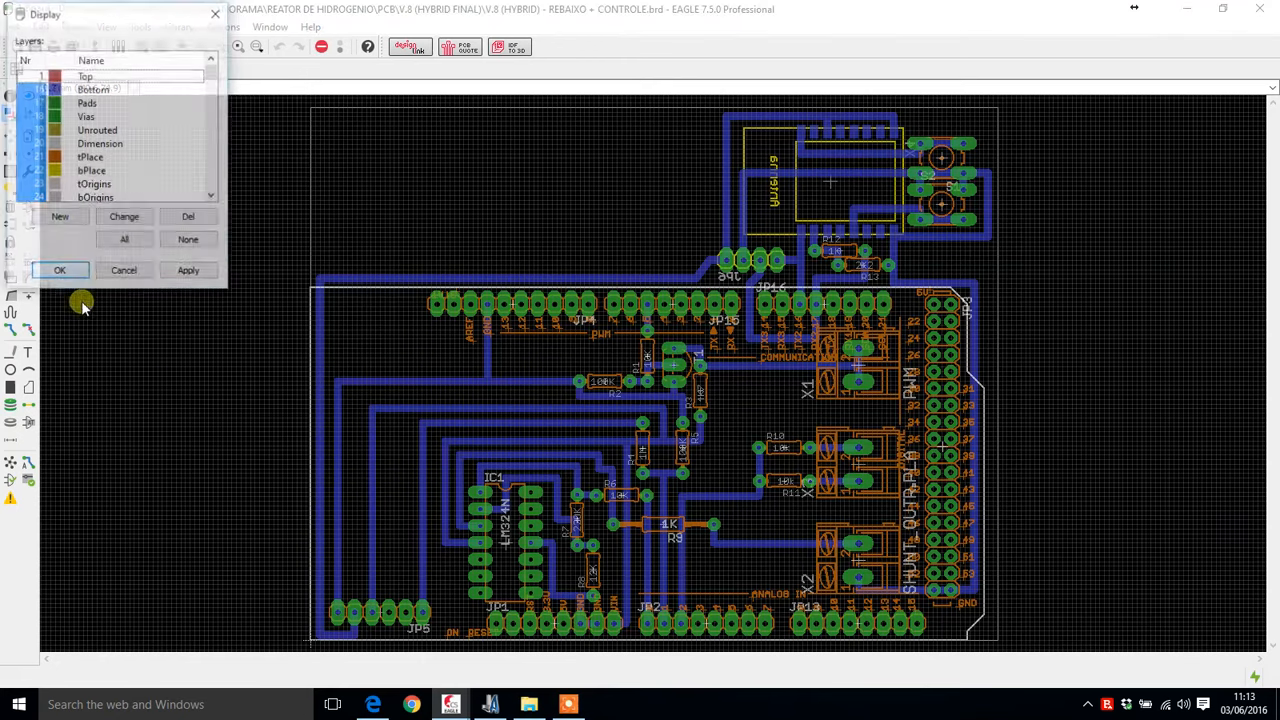
{"action": "left_click", "coordinate": [189, 240]}
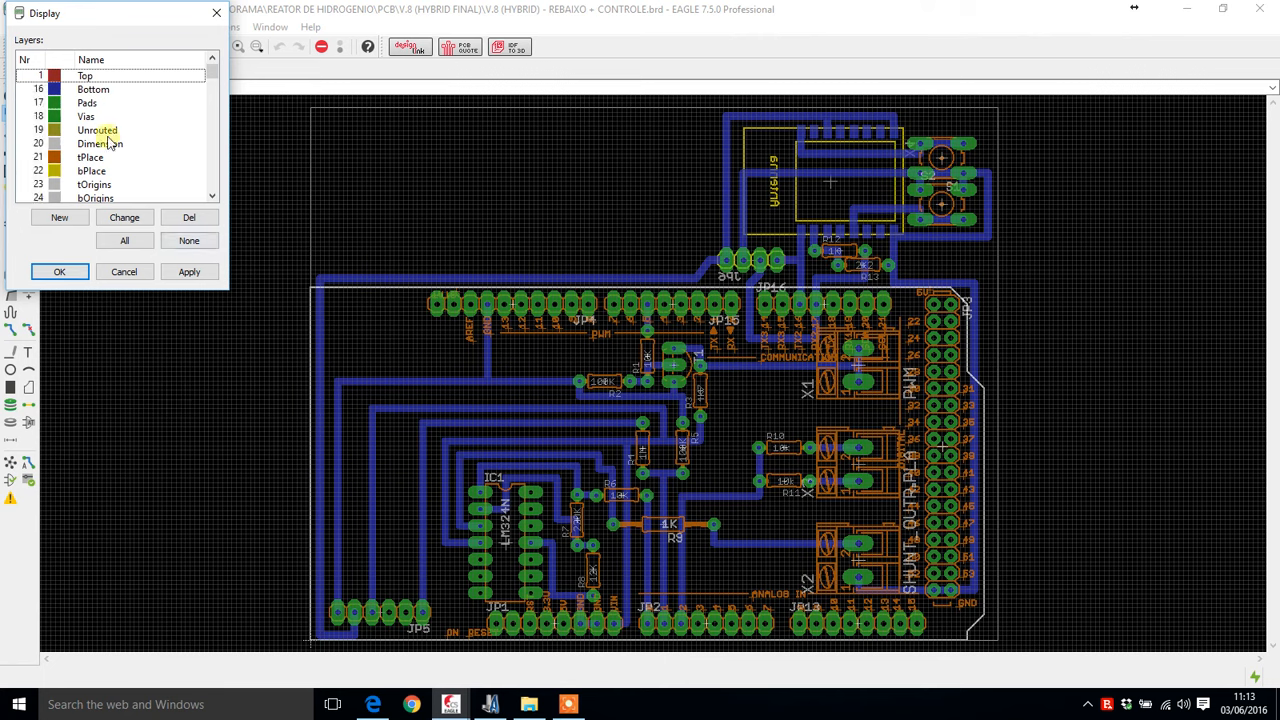
{"action": "left_click", "coordinate": [35, 92]}
{"action": "left_click", "coordinate": [33, 103]}
{"action": "left_click", "coordinate": [33, 116]}
{"action": "left_click", "coordinate": [33, 130]}
{"action": "left_click", "coordinate": [190, 273]}
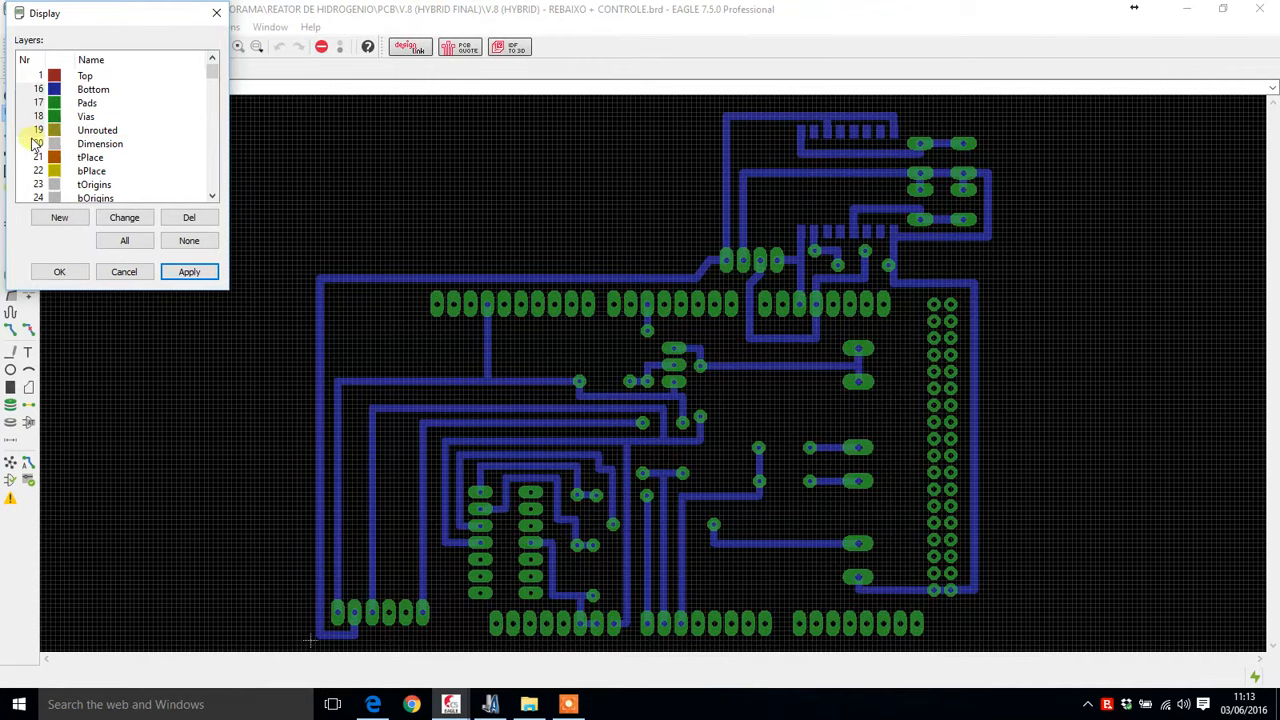
- Toggle the Dimension layer on and off to compare the board with and without its outline, leaving it hidden
{"action": "left_click", "coordinate": [36, 143]}
{"action": "left_click", "coordinate": [189, 274]}
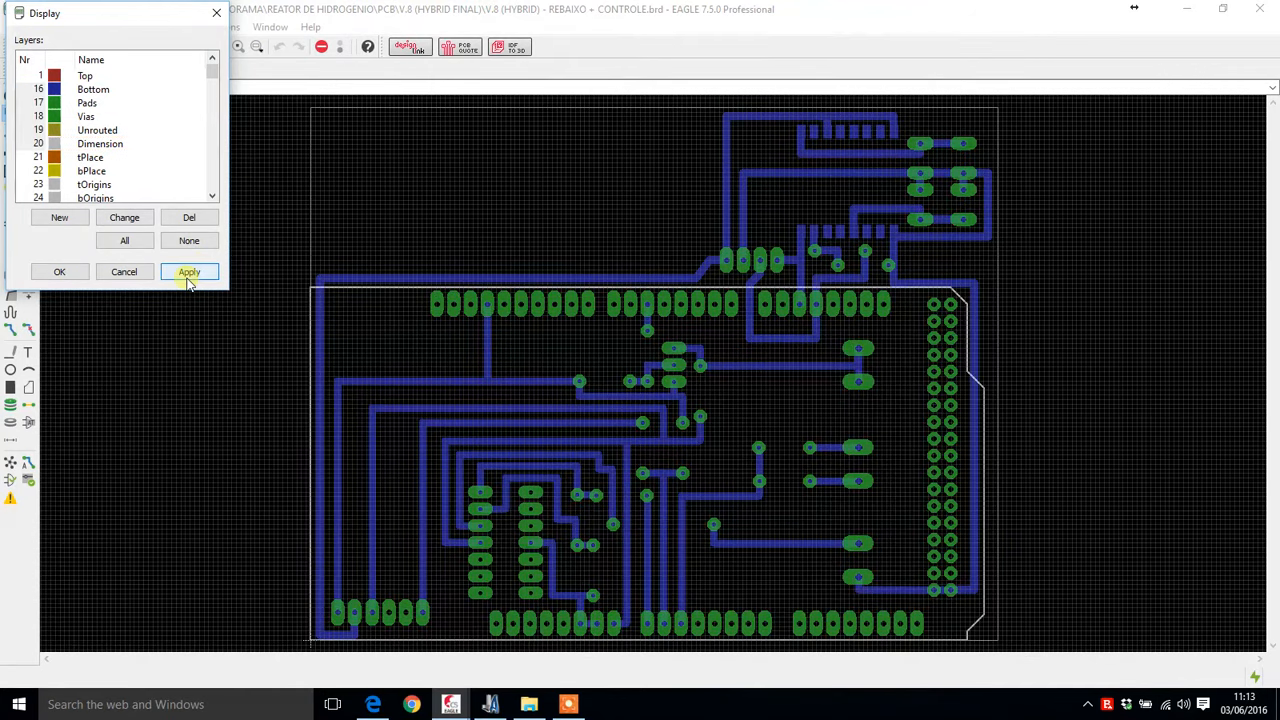
{"action": "left_click", "coordinate": [36, 143]}
{"action": "left_click", "coordinate": [176, 273]}
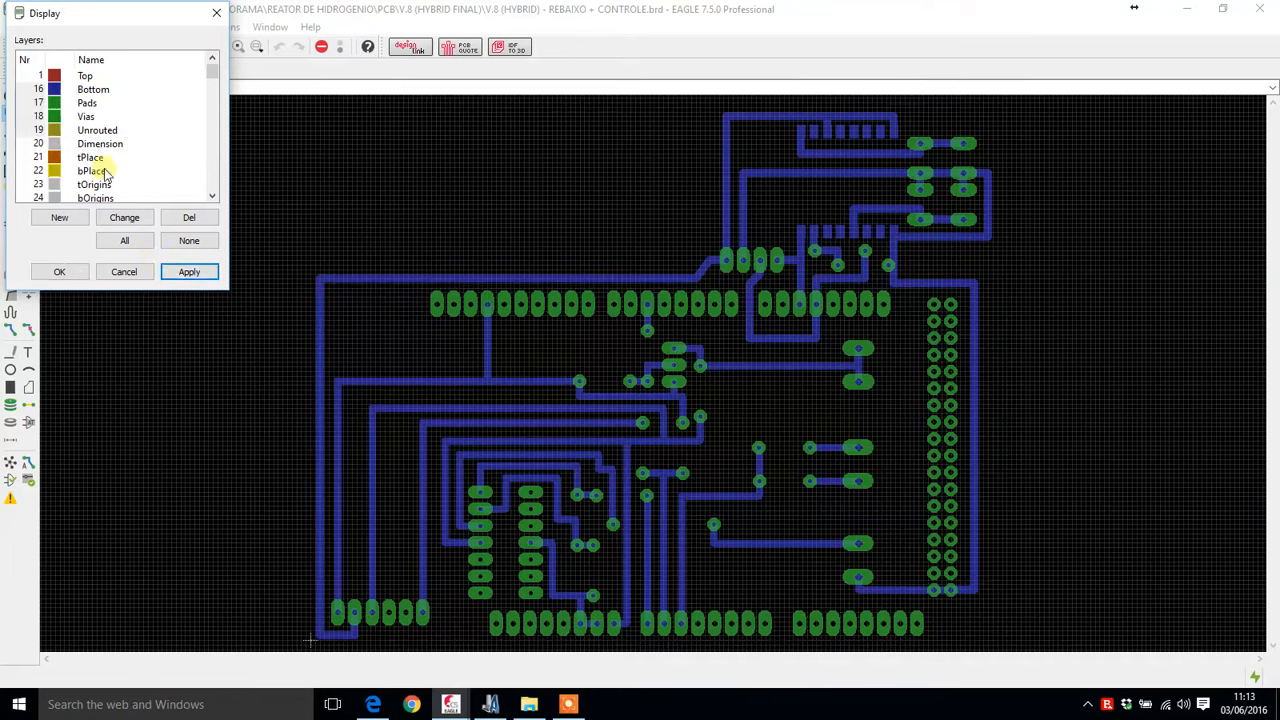
{"action": "left_click", "coordinate": [38, 143]}
{"action": "left_click", "coordinate": [189, 272]}
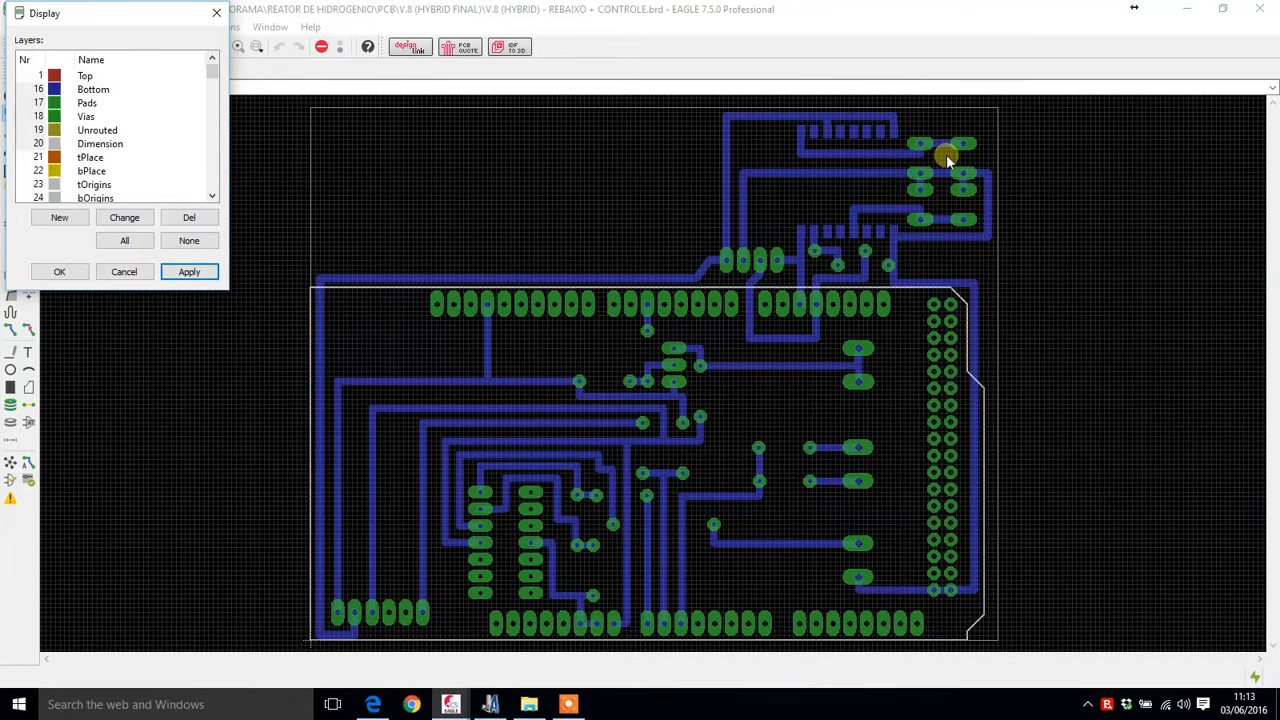
{"action": "left_click", "coordinate": [37, 148]}
{"action": "left_click", "coordinate": [212, 280]}
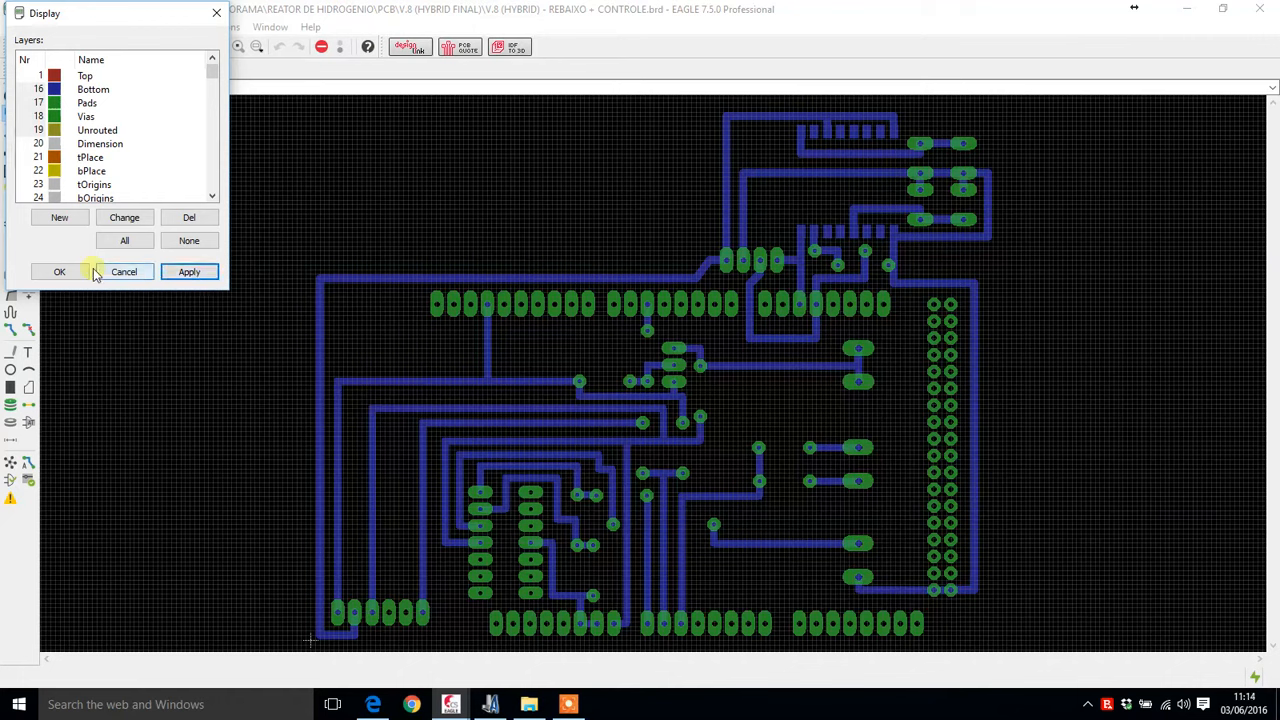
- Accept the layer selection and set up a monochrome image export of the board at 1000 dpi
{"action": "left_click", "coordinate": [59, 271]}
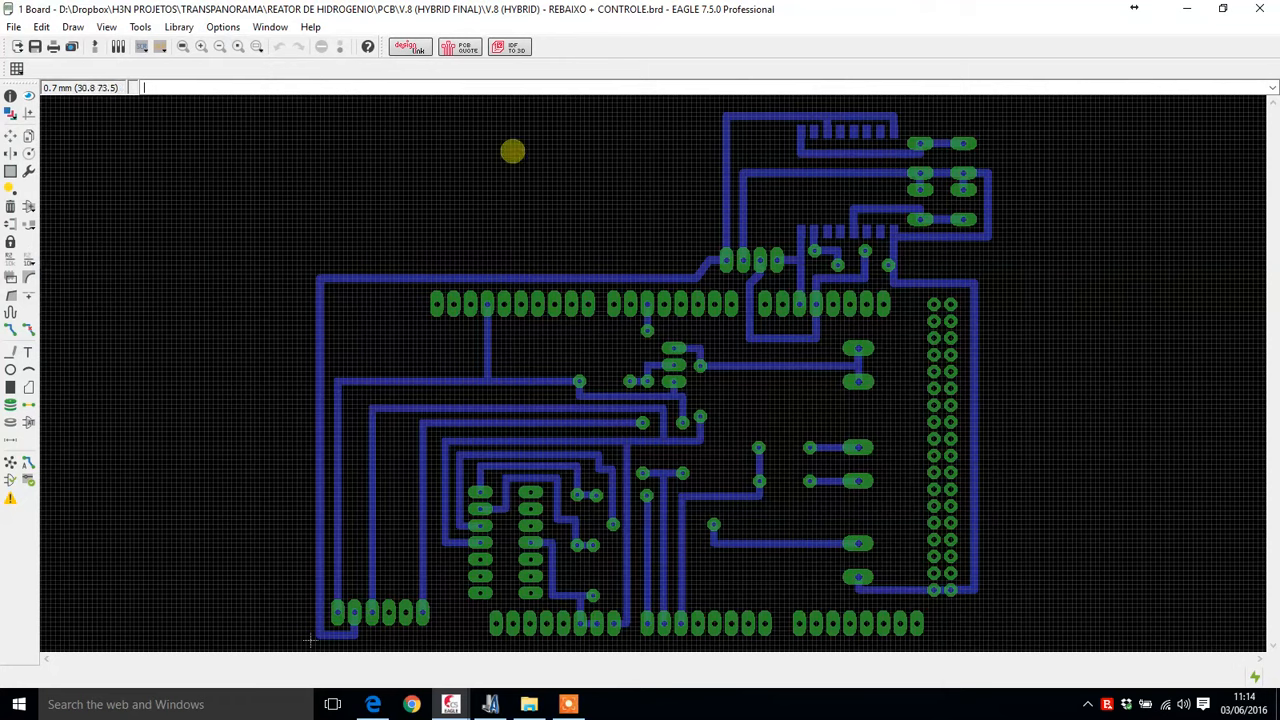
{"action": "left_click", "coordinate": [8, 26]}
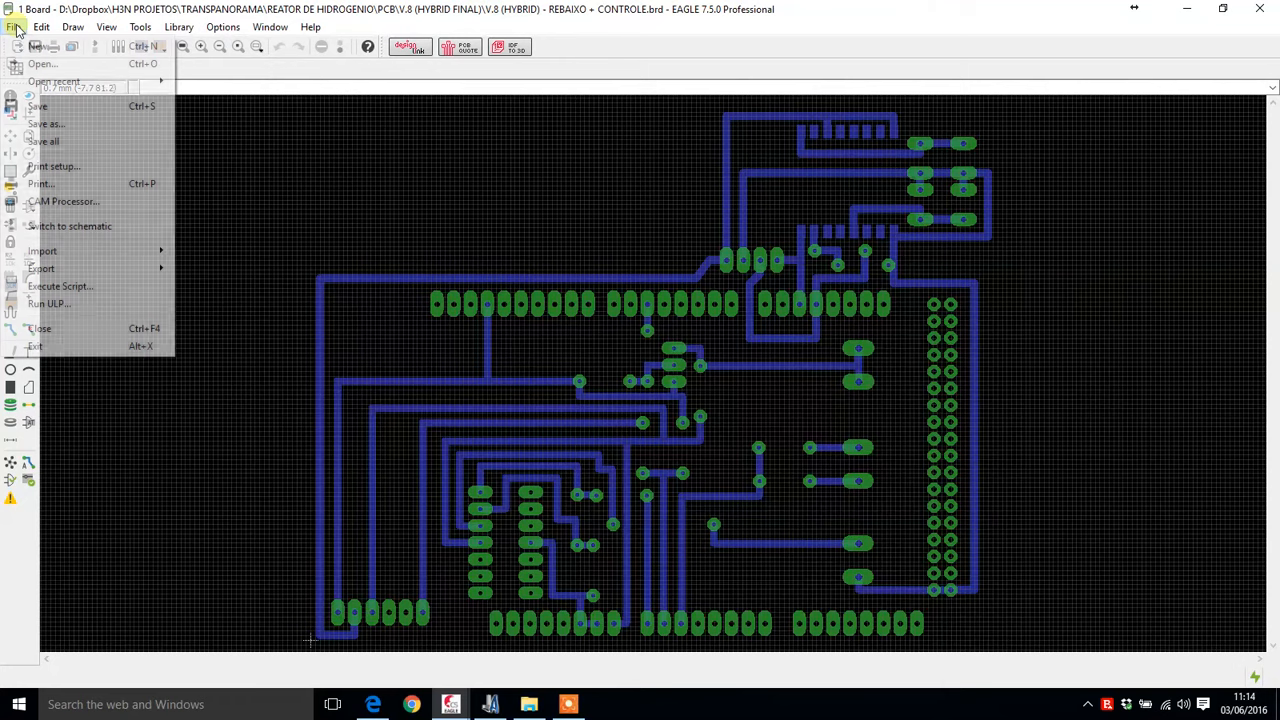
{"action": "mouse_move", "coordinate": [80, 268]}
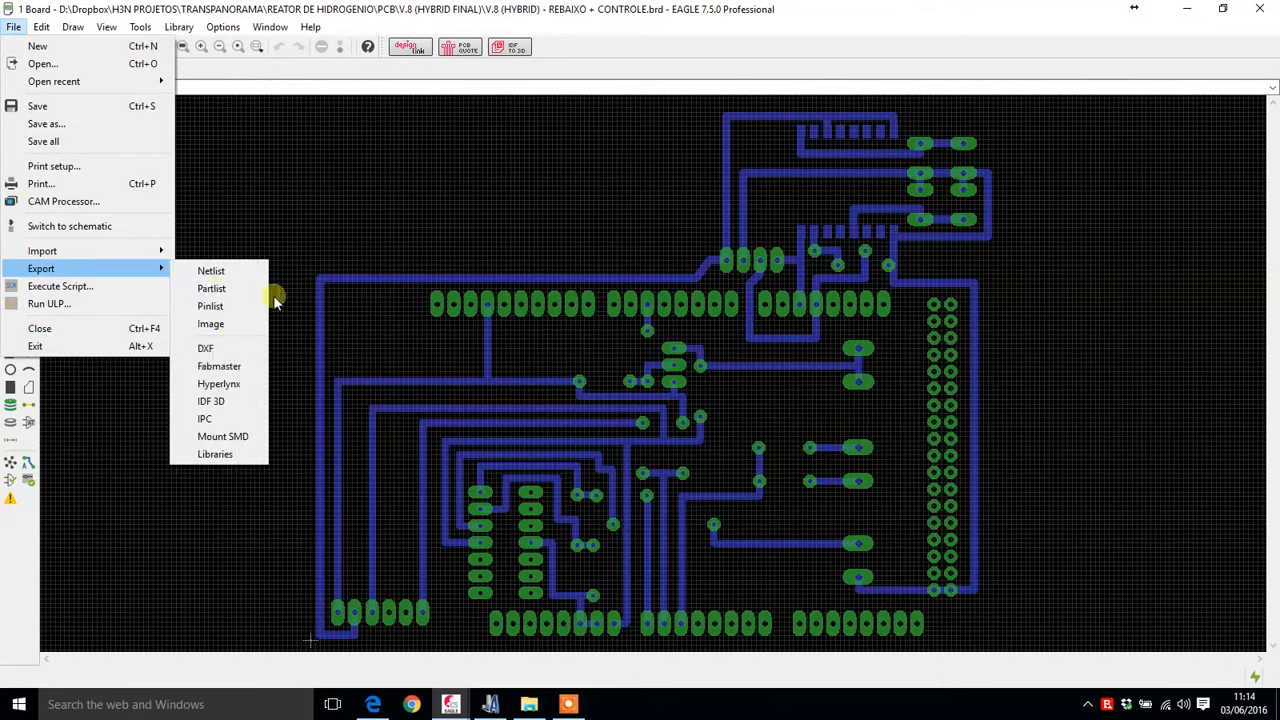
{"action": "left_click", "coordinate": [220, 324]}
{"action": "double_click", "coordinate": [212, 326]}
{"action": "type", "text": "1000"}
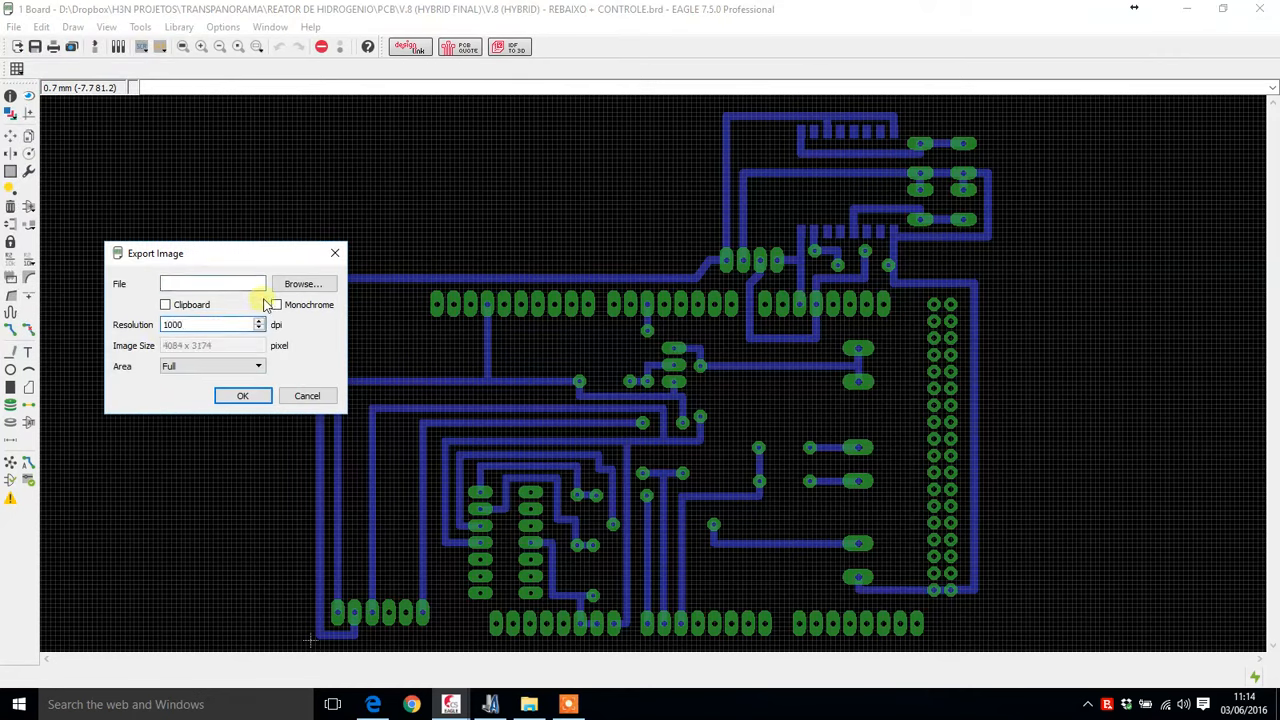
- Export the image as FOTOLITO.png into the PASTA DE TESTE folder on the DADOS (D:) drive
{"action": "left_click", "coordinate": [291, 289]}
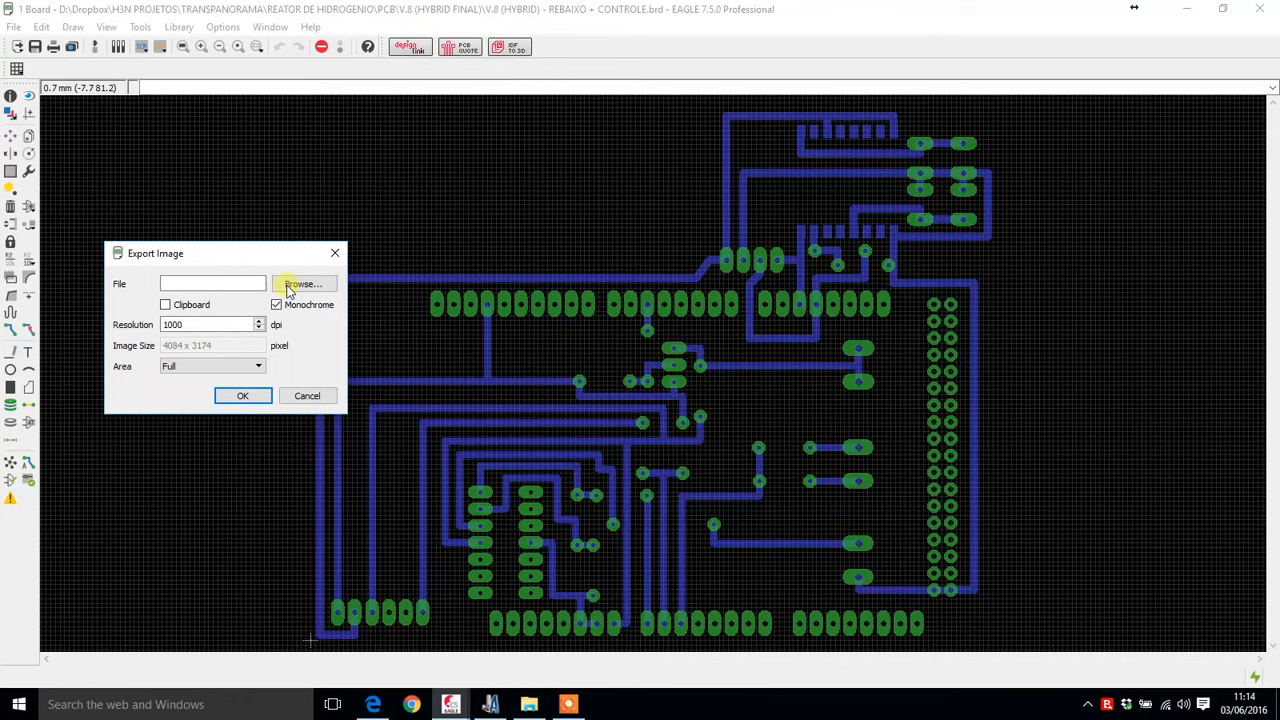
{"action": "left_click", "coordinate": [180, 455]}
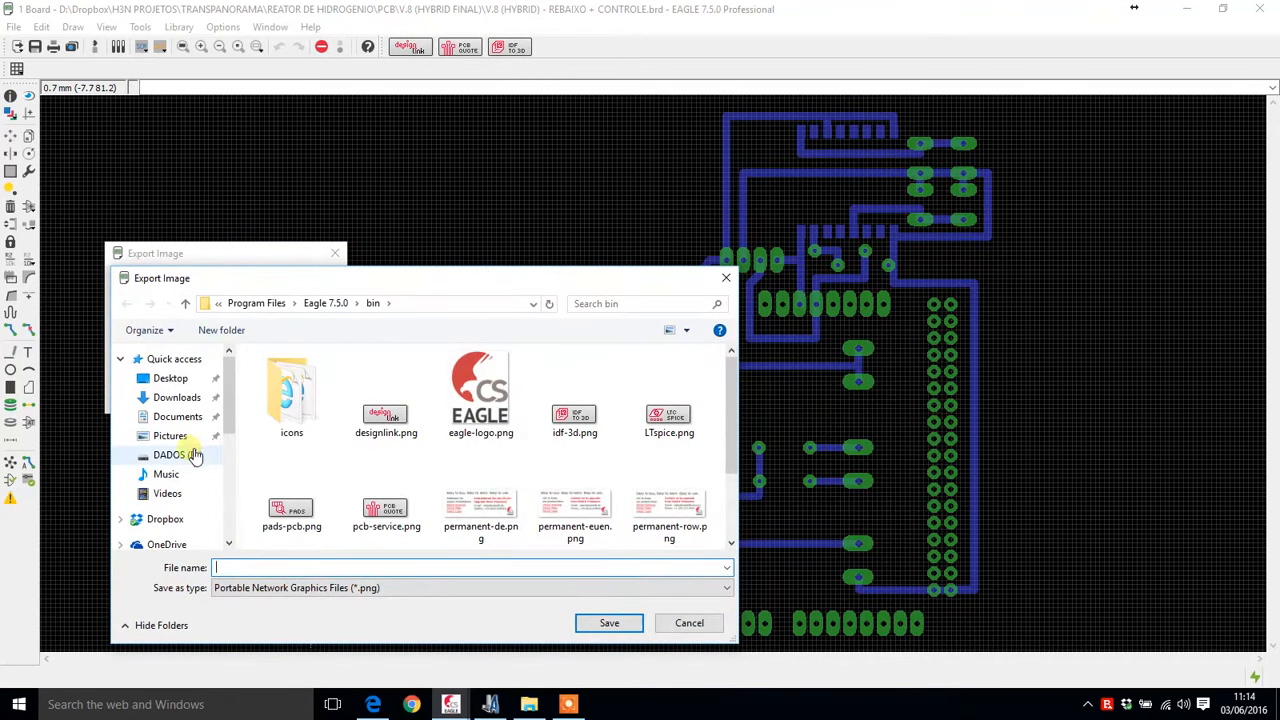
{"action": "double_click", "coordinate": [286, 409]}
{"action": "left_click", "coordinate": [284, 569]}
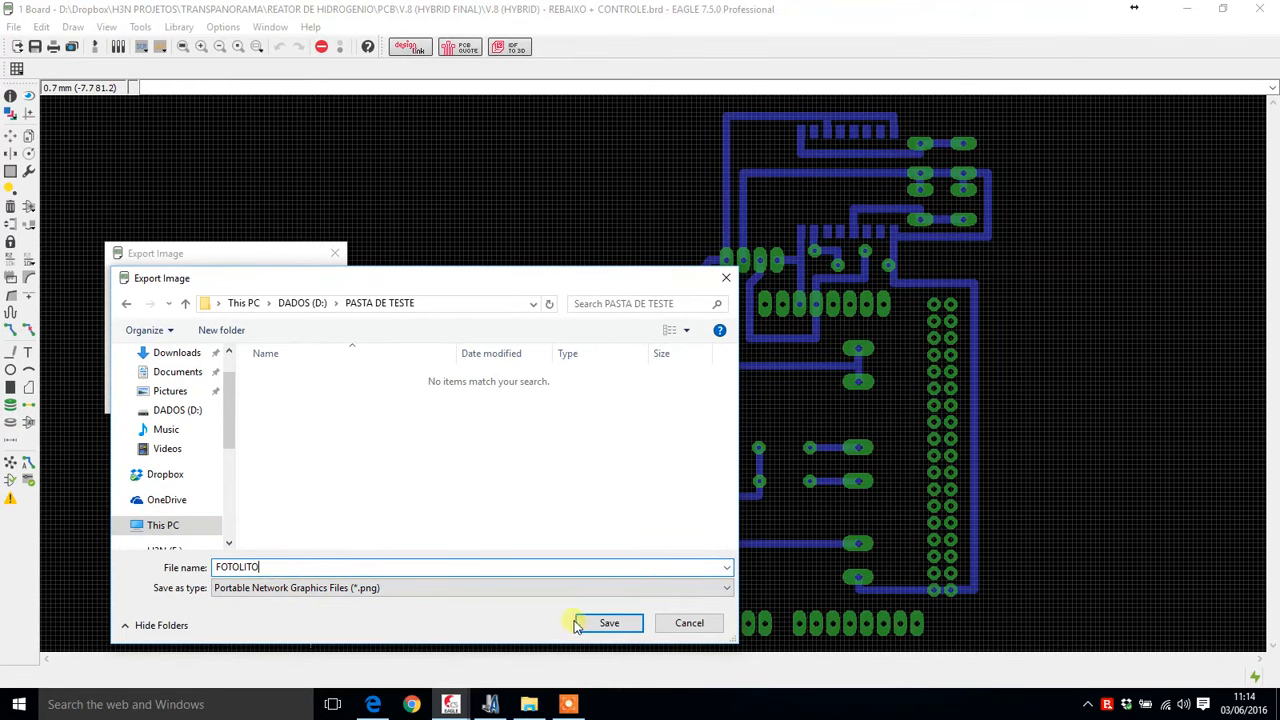
{"action": "left_click", "coordinate": [604, 623]}
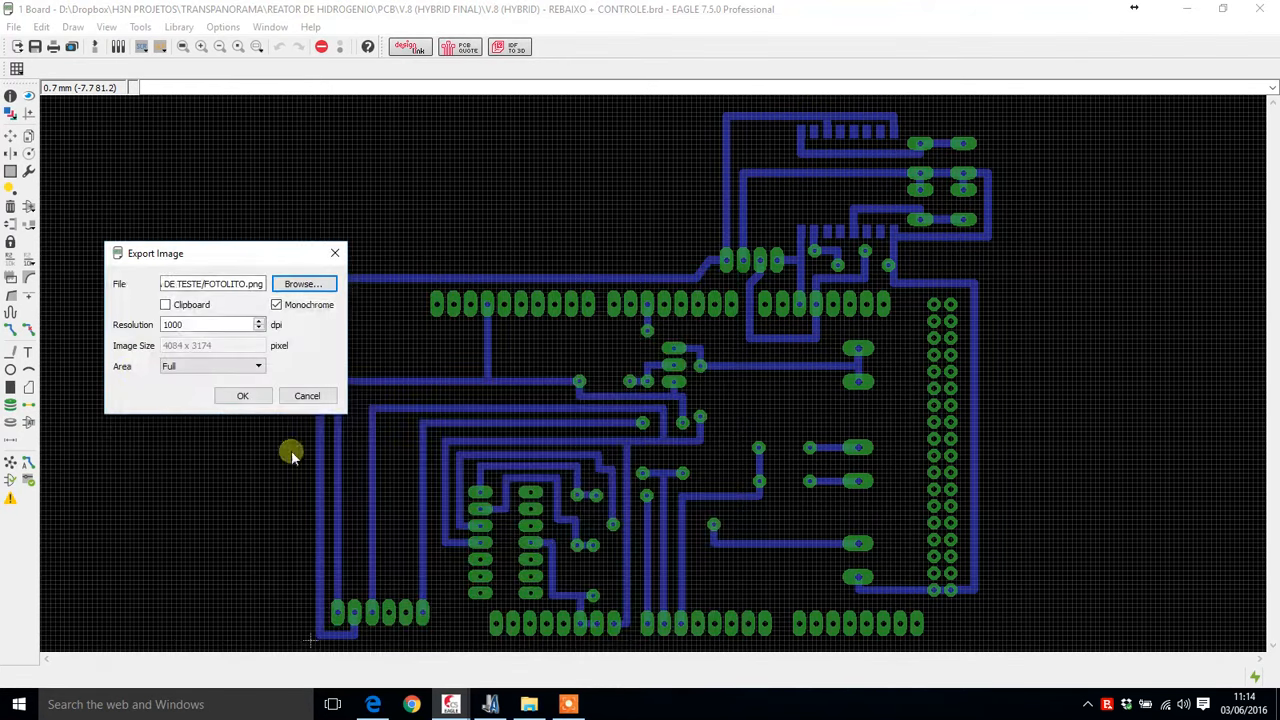
{"action": "left_click", "coordinate": [238, 398]}
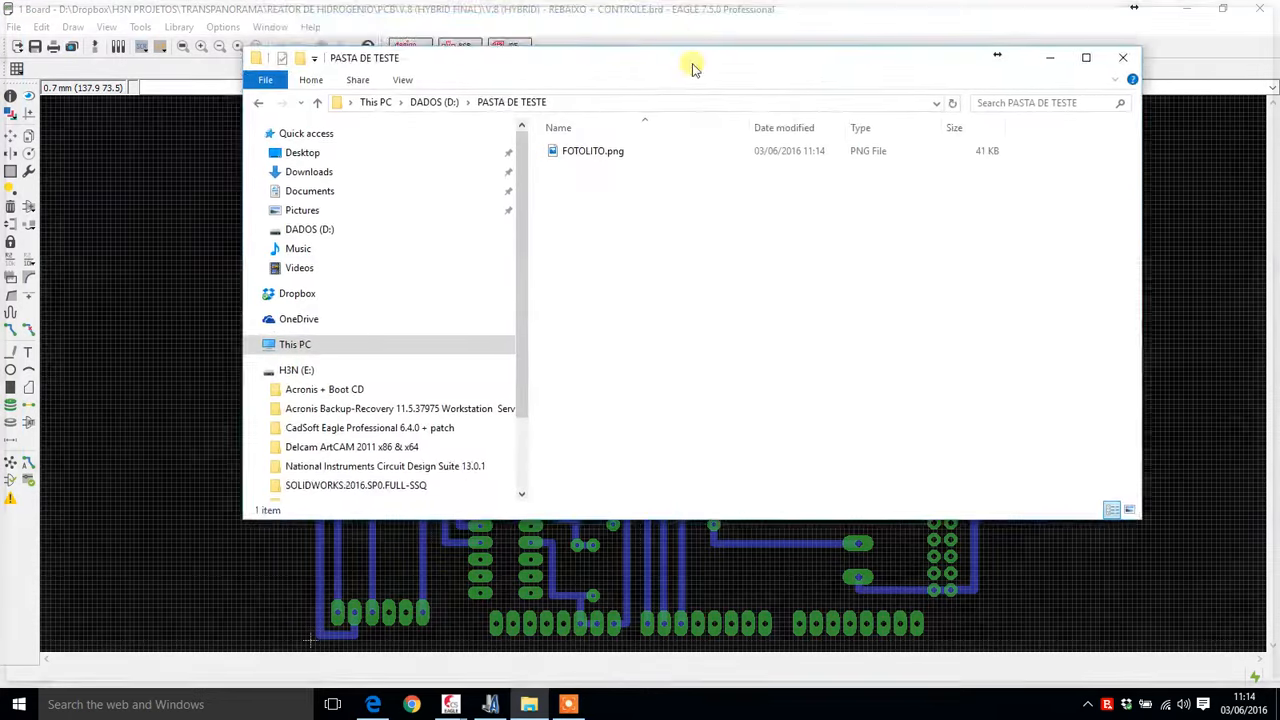
- In File Explorer, select FOTOLITO.png in PASTA DE TESTE and enlarge the file icons to preview the image
{"action": "double_click", "coordinate": [690, 66]}
{"action": "left_click", "coordinate": [350, 99]}
{"action": "left_click", "coordinate": [350, 99]}
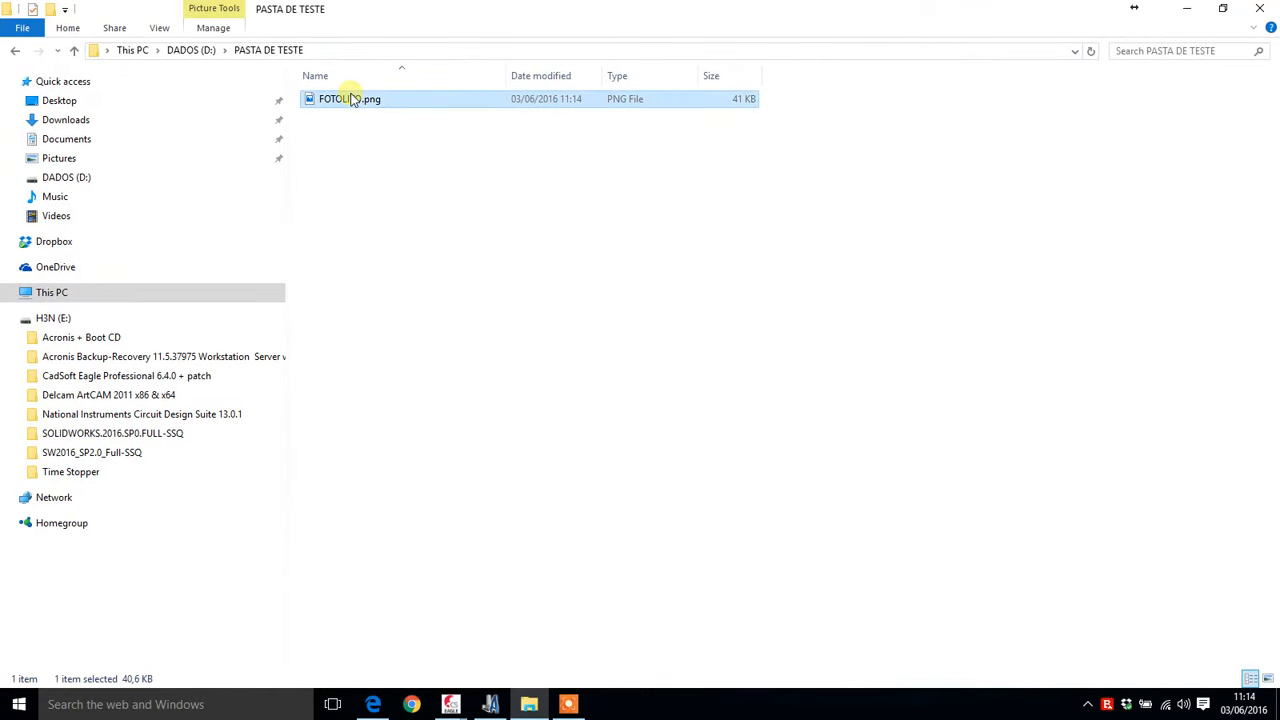
{"action": "scroll", "coordinate": [386, 220], "scroll_direction": "up", "scroll_amount": 3, "text": "ctrl"}
{"action": "scroll", "coordinate": [385, 219], "scroll_direction": "up", "scroll_amount": 3, "text": "ctrl"}
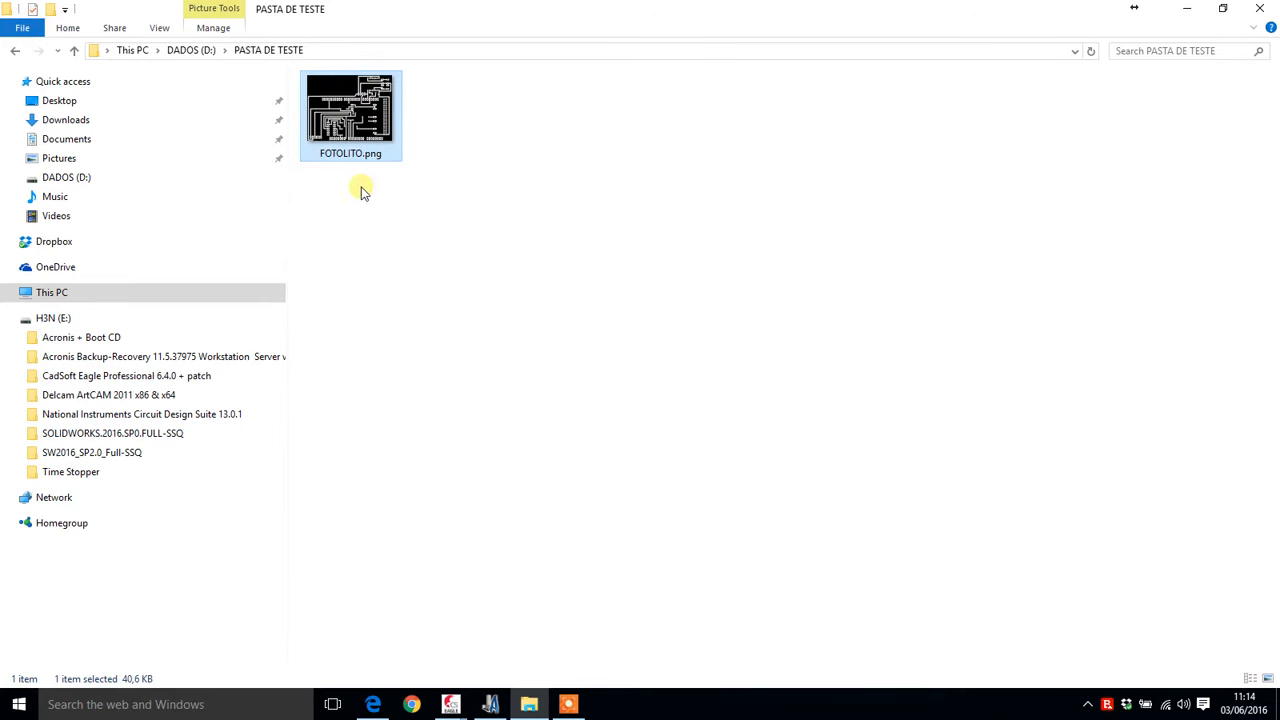
- Open FOTOLITO.png for editing in Paint and maximize the window
{"action": "right_click", "coordinate": [346, 100]}
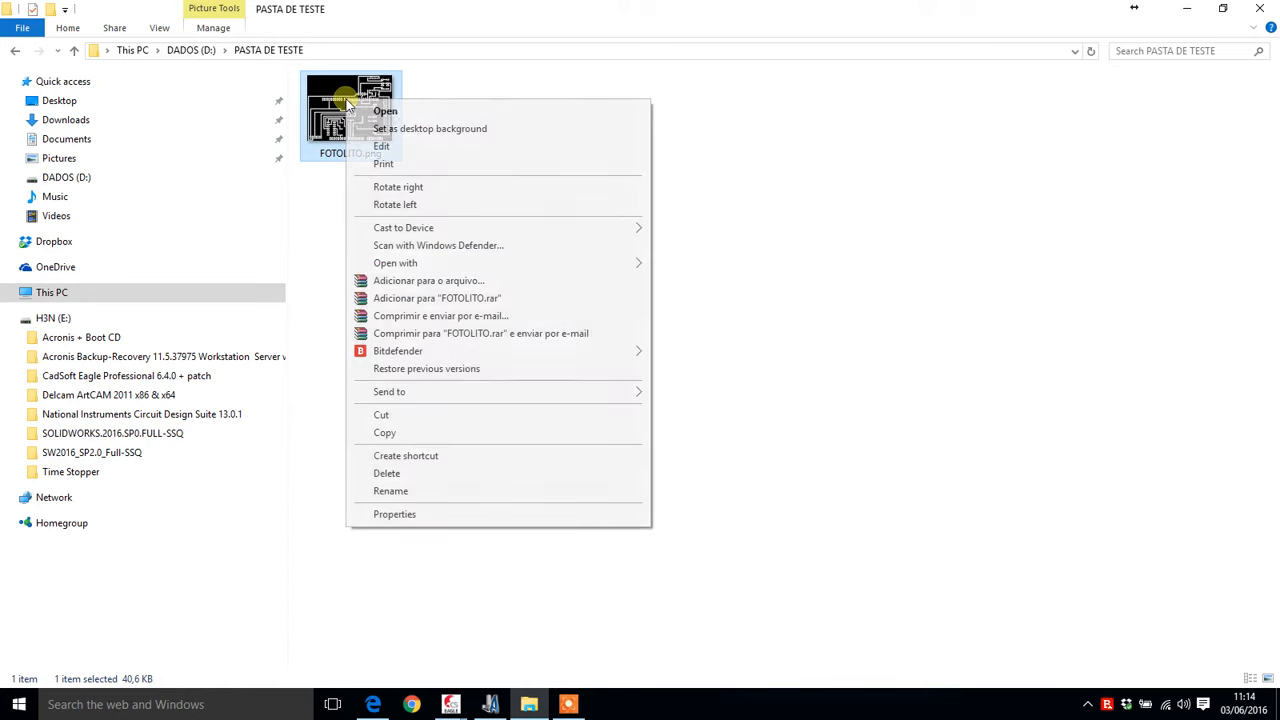
{"action": "left_click", "coordinate": [381, 146]}
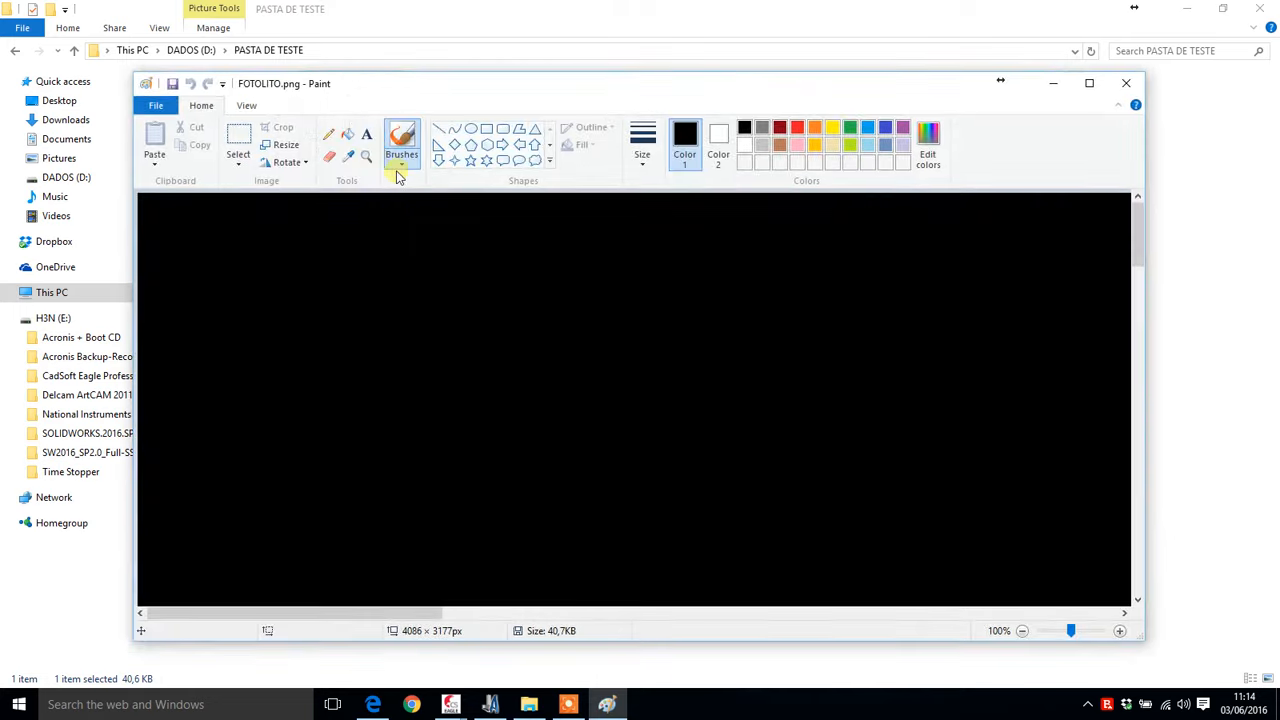
{"action": "double_click", "coordinate": [379, 91]}
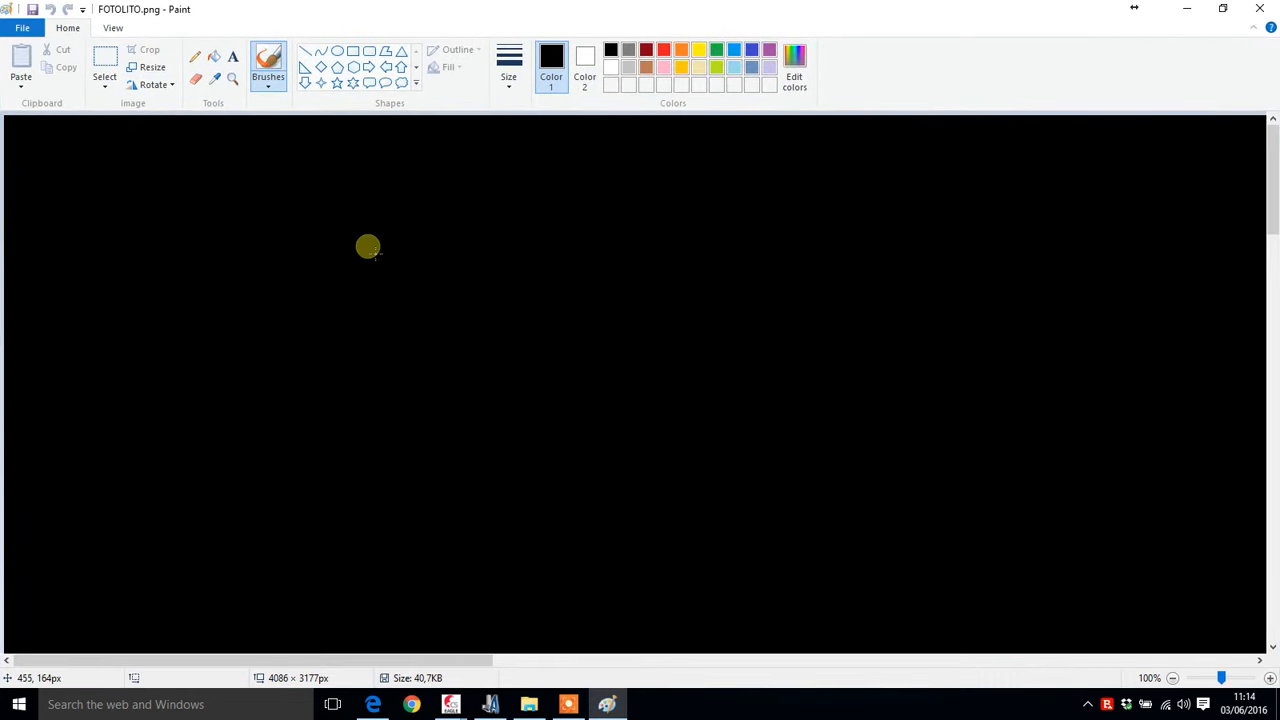
- Flip the entire FOTOLITO.png image horizontally, save the change and close Paint
{"action": "key", "text": "ctrl+a"}
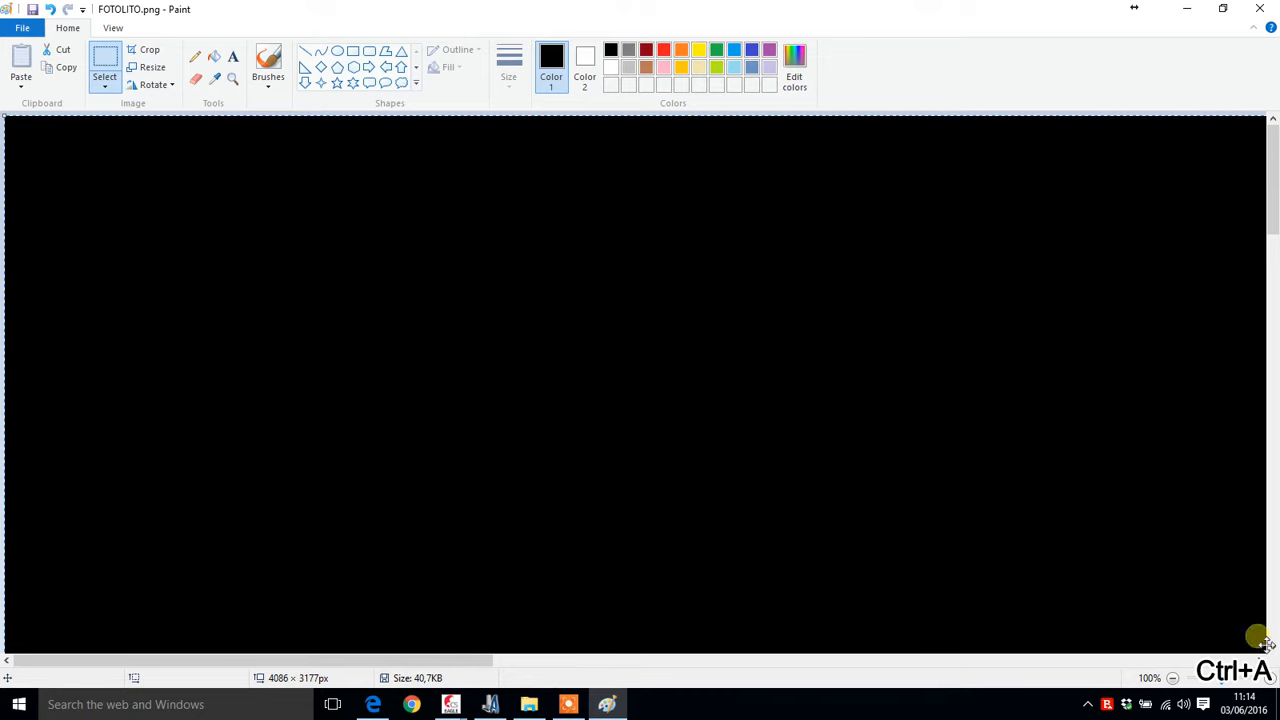
{"action": "left_click", "coordinate": [148, 85]}
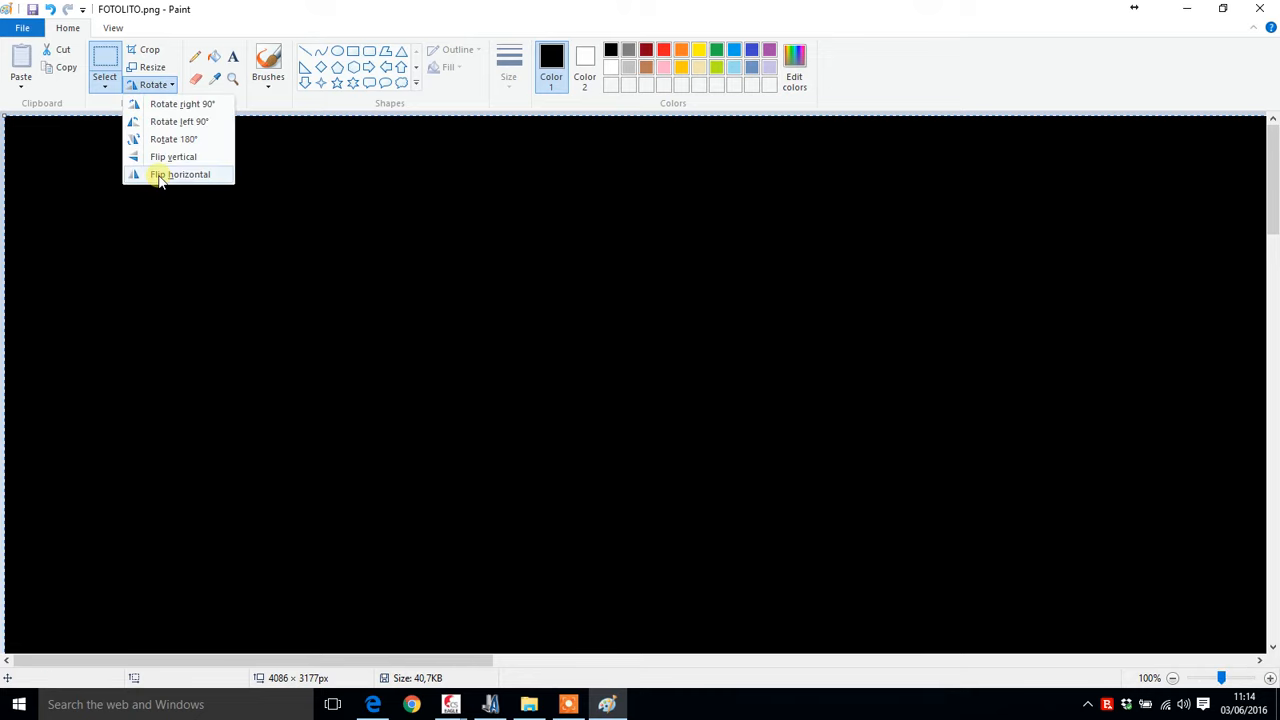
{"action": "left_click", "coordinate": [160, 175]}
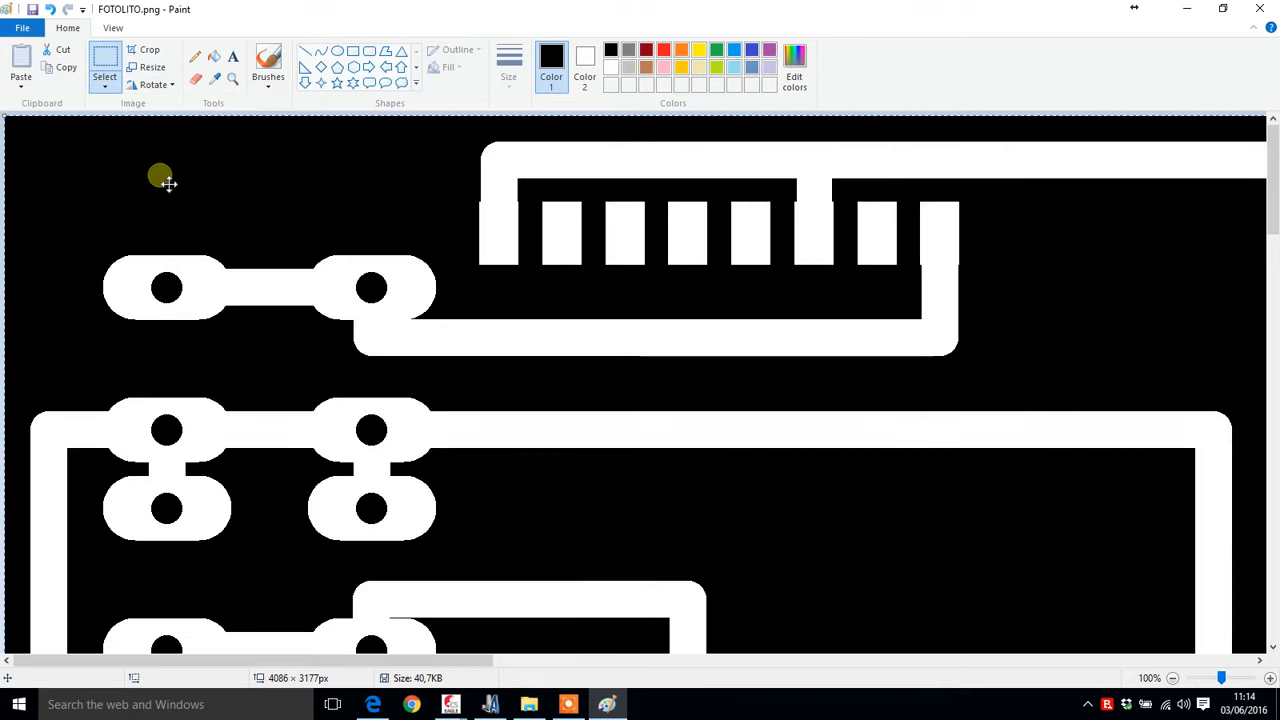
{"action": "left_click", "coordinate": [1259, 8]}
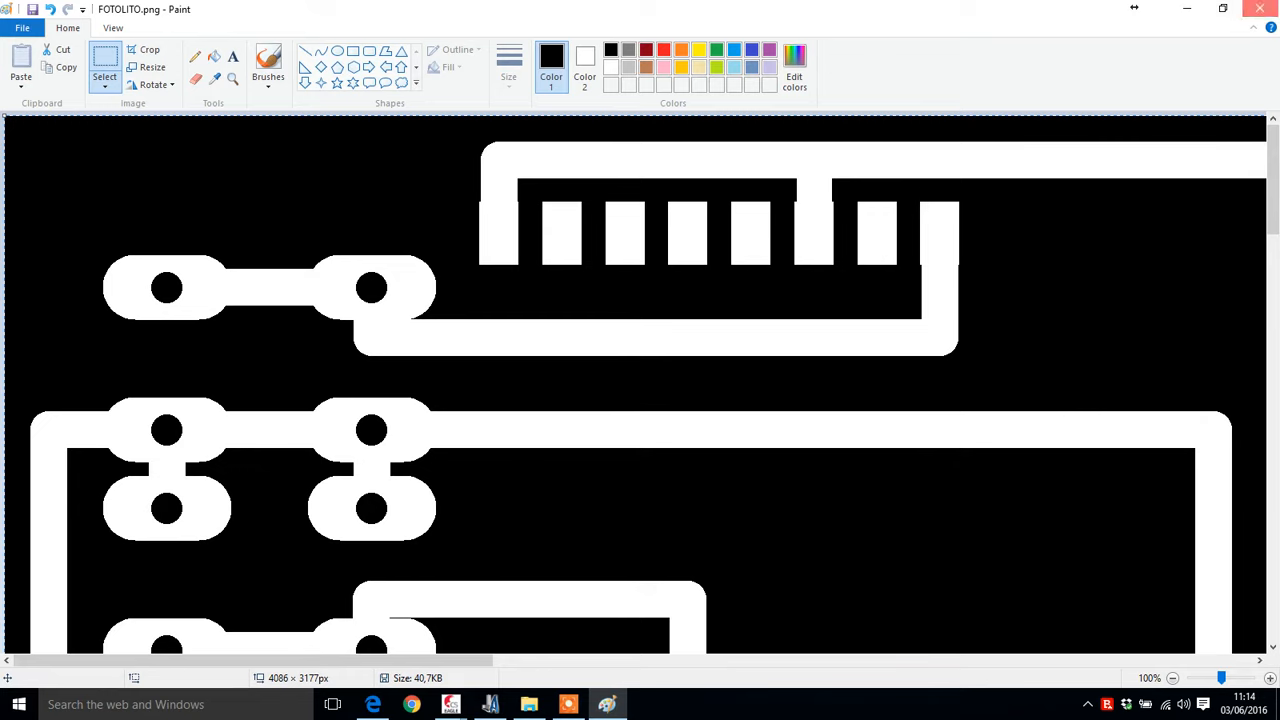
{"action": "left_click", "coordinate": [588, 359]}
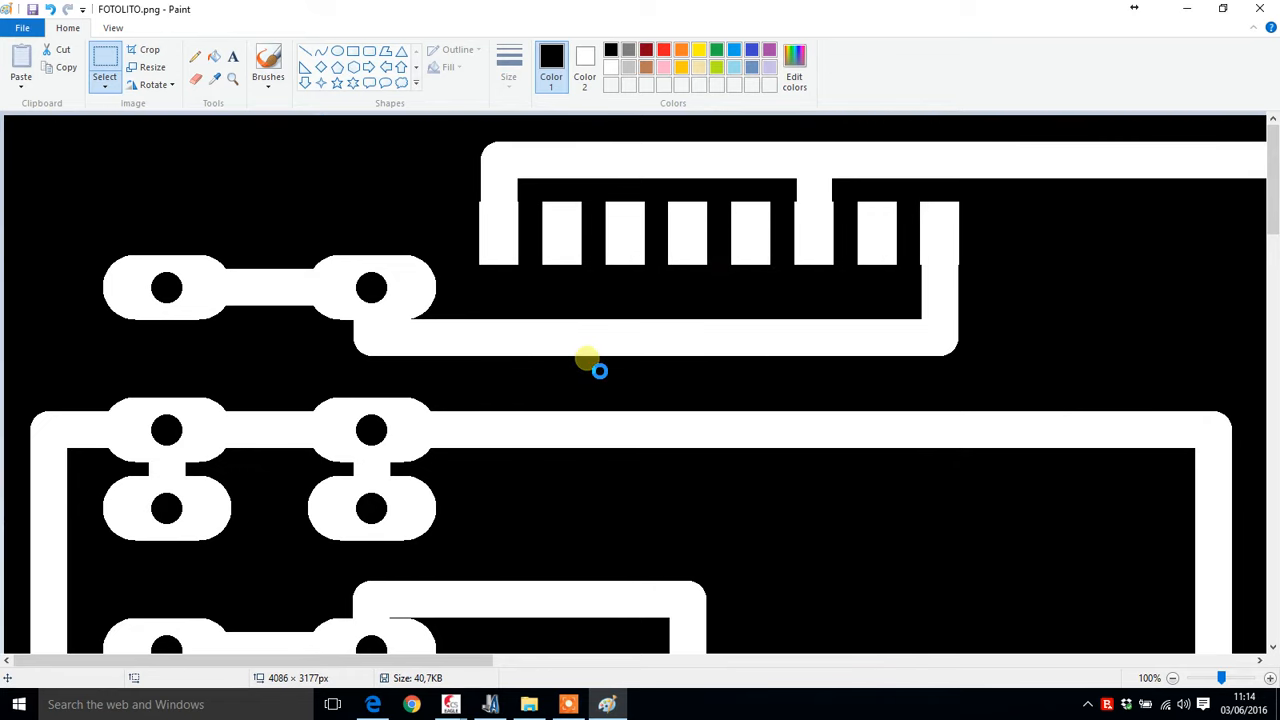
{"action": "key", "text": "alt+F4"}
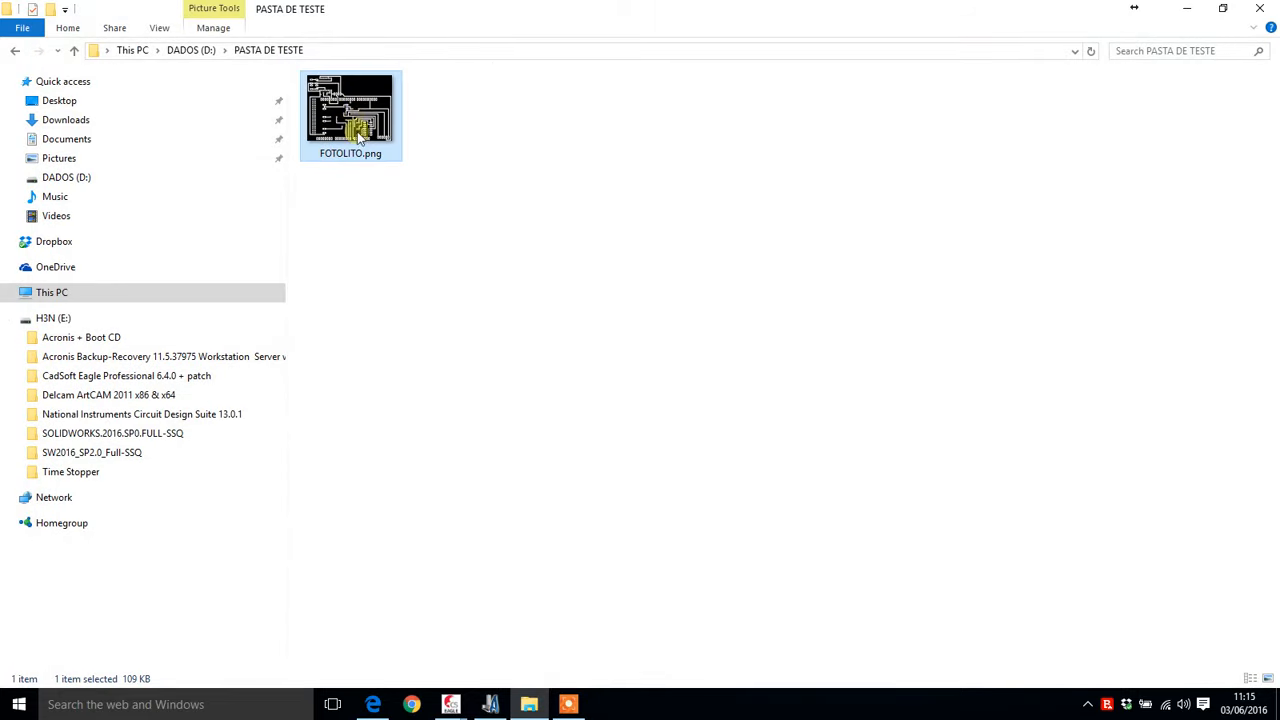
- Switch to ArtCAM Pro, open FOTOLITO.png from PASTA DE TESTE on the DADOS (D:) drive, and minimize File Explorer
{"action": "left_click", "coordinate": [493, 705]}
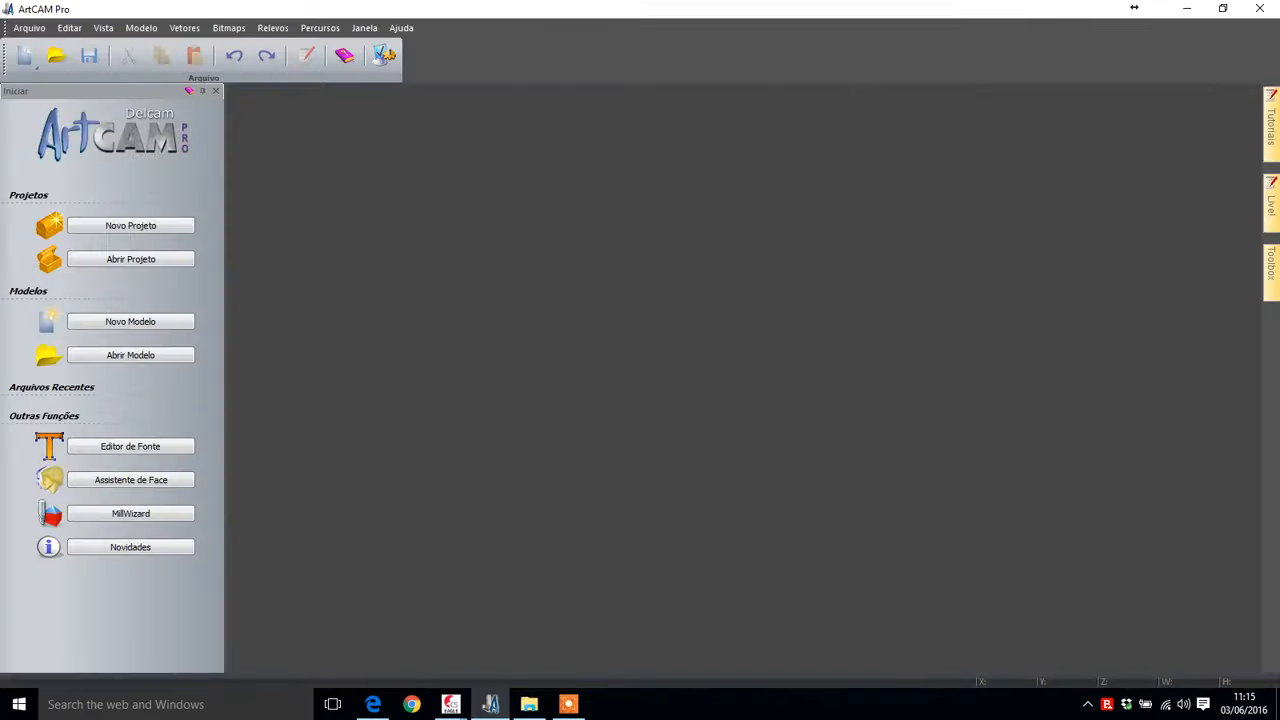
{"action": "left_click", "coordinate": [29, 30]}
{"action": "left_click", "coordinate": [46, 63]}
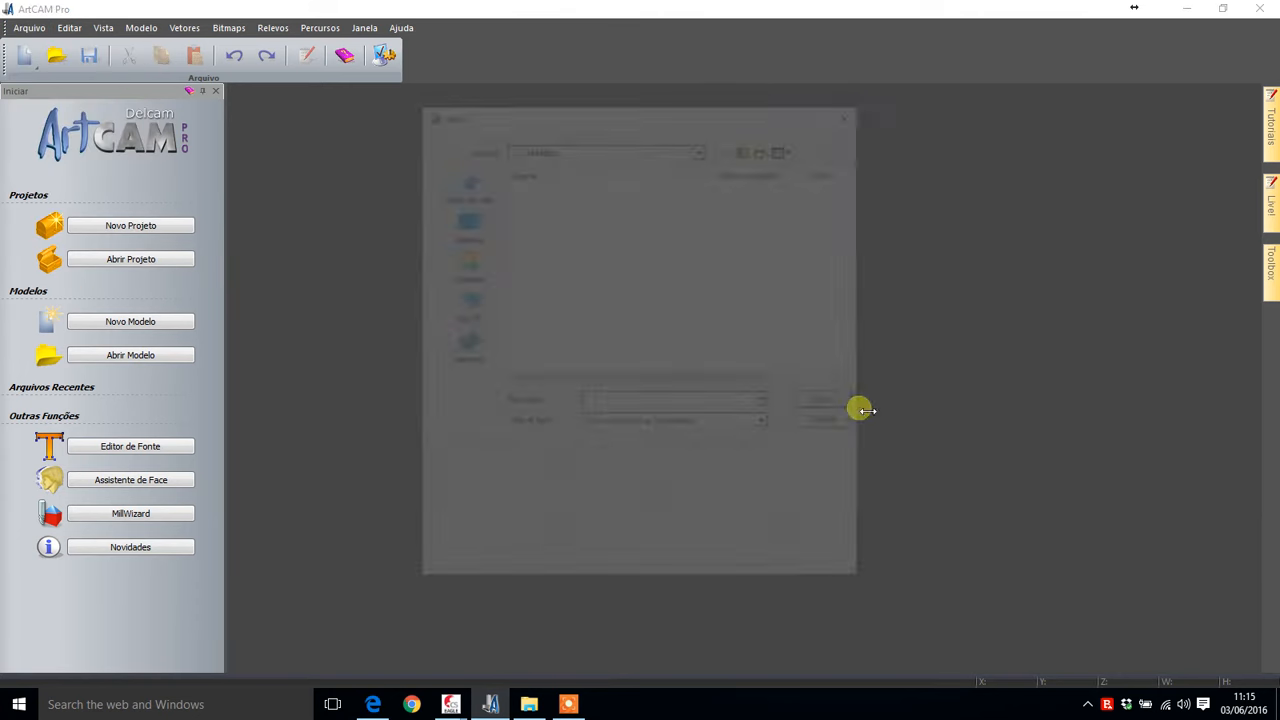
{"action": "left_click", "coordinate": [571, 150]}
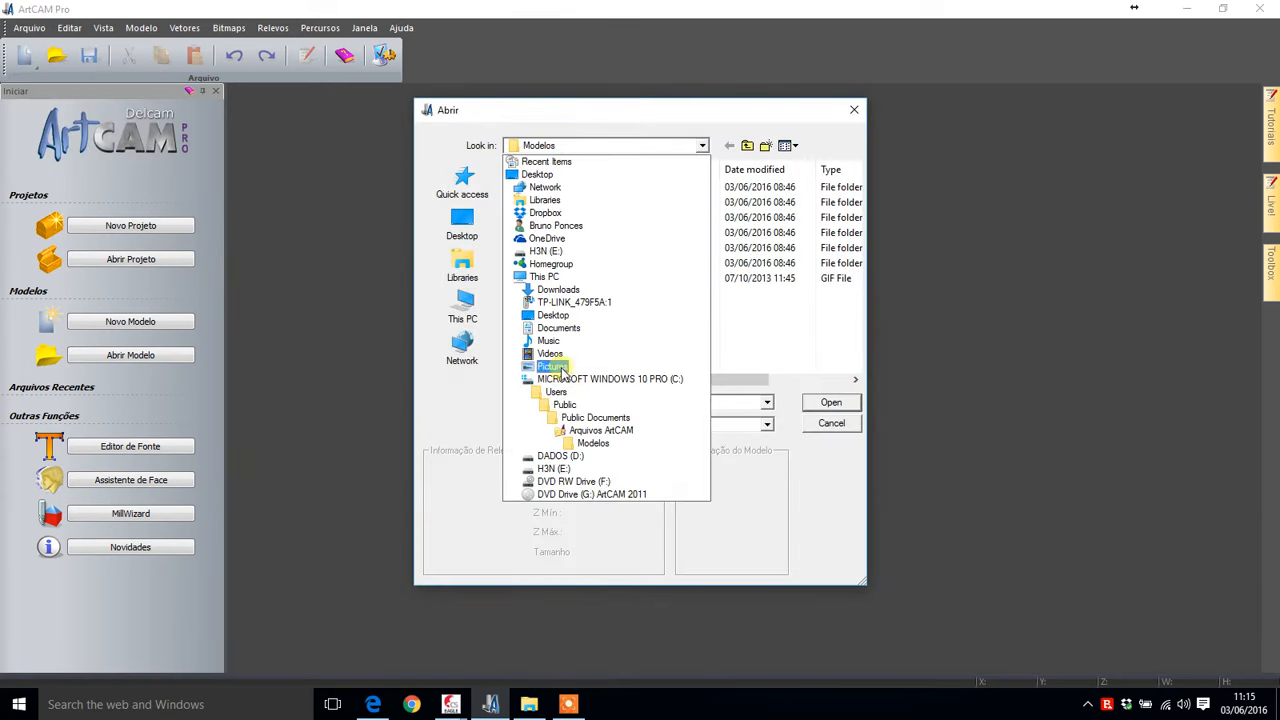
{"action": "left_click", "coordinate": [560, 467]}
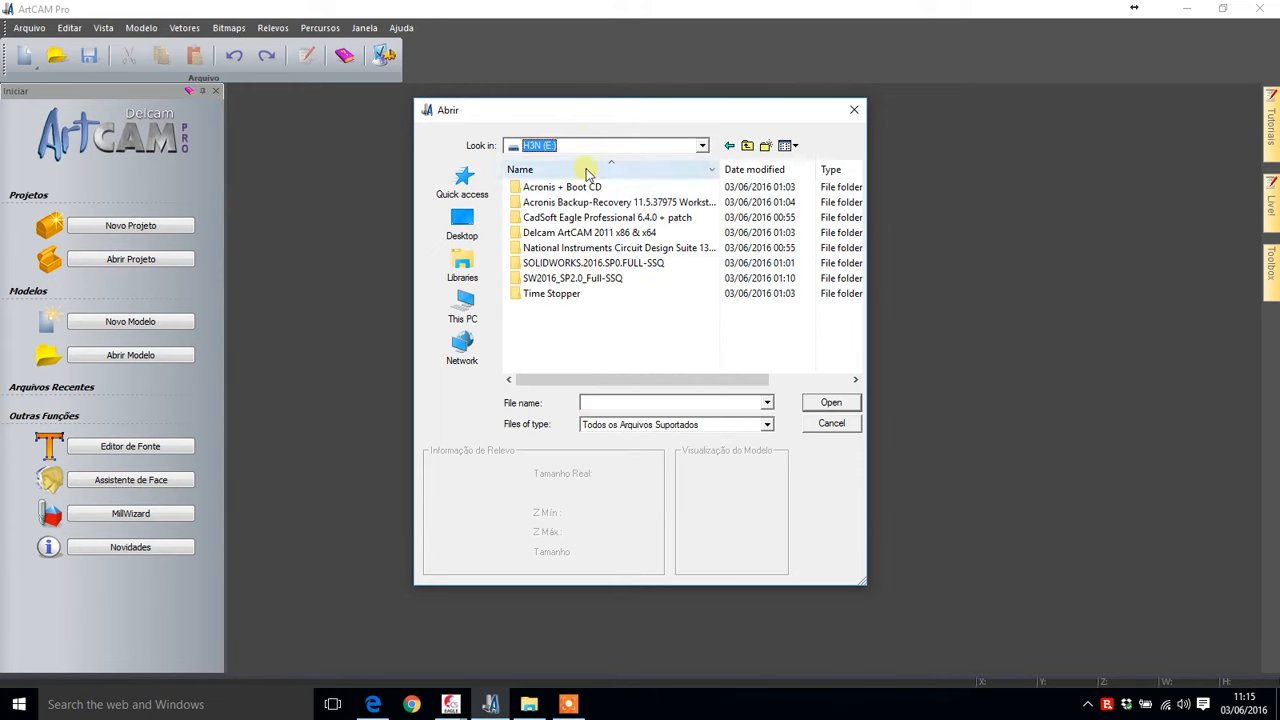
{"action": "left_click", "coordinate": [580, 147]}
{"action": "left_click", "coordinate": [562, 455]}
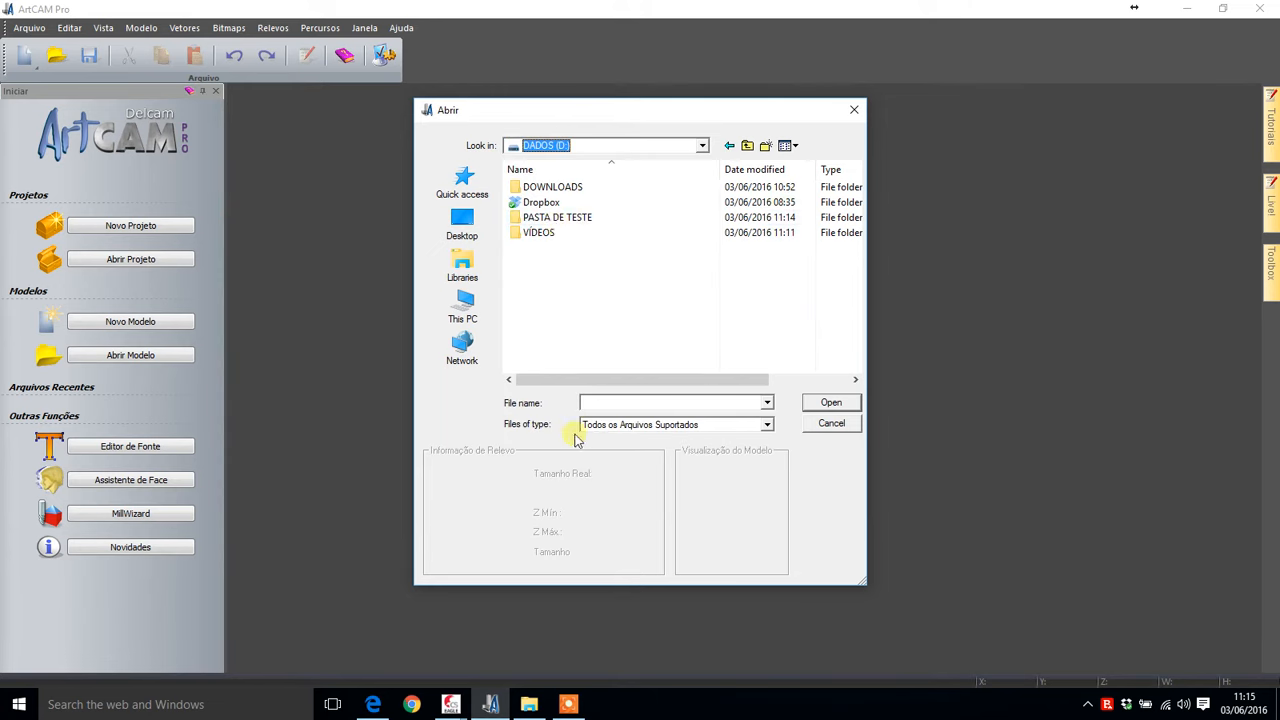
{"action": "double_click", "coordinate": [538, 226]}
{"action": "left_click", "coordinate": [550, 212]}
{"action": "left_click", "coordinate": [826, 405]}
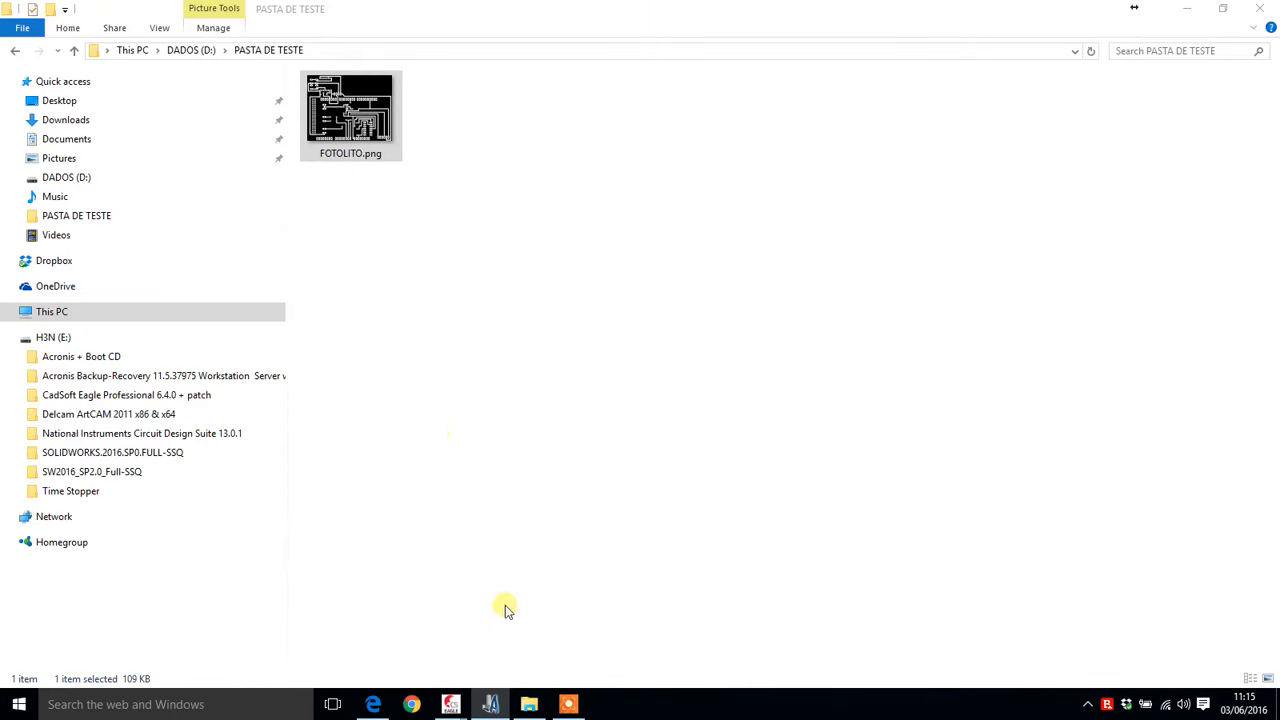
{"action": "left_click", "coordinate": [1186, 8]}
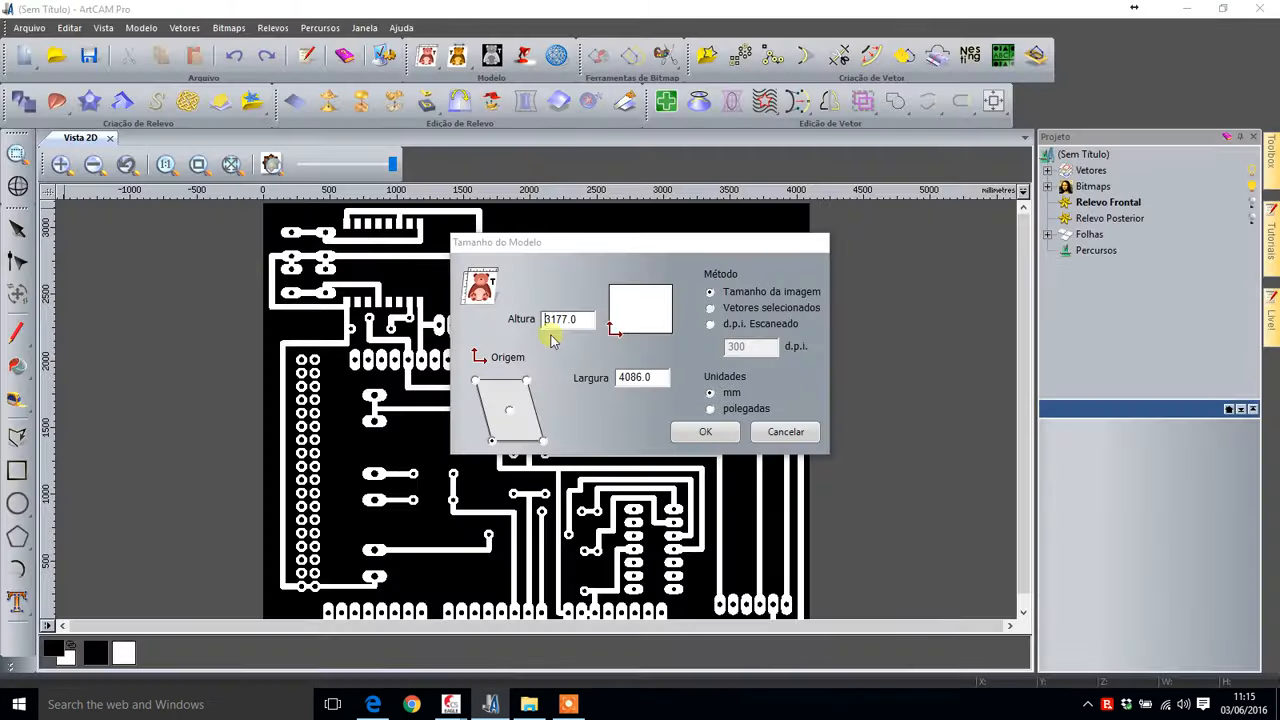
- Size the imported model by scanned resolution at 1000 d.p.i. in millimetres and inspect the traces
{"action": "left_click", "coordinate": [711, 324]}
{"action": "type", "text": "1000"}
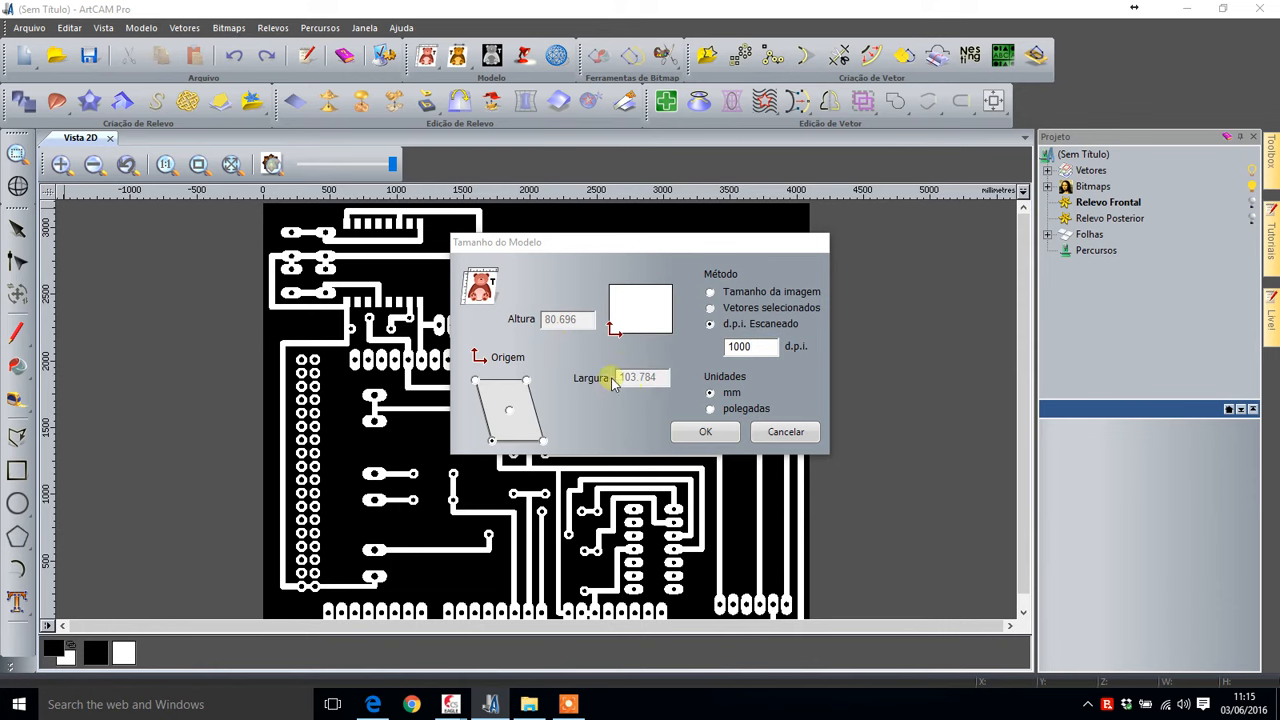
{"action": "left_click", "coordinate": [703, 432]}
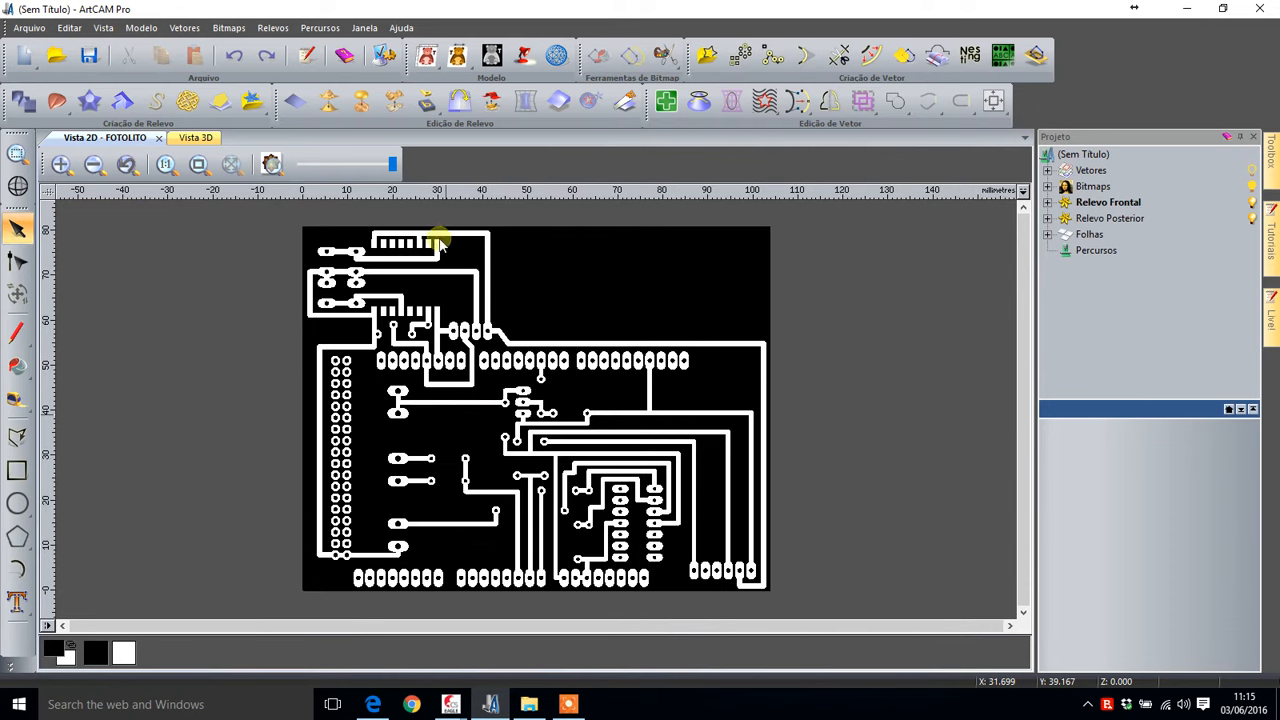
{"action": "scroll", "coordinate": [277, 240], "scroll_direction": "up", "scroll_amount": 1}
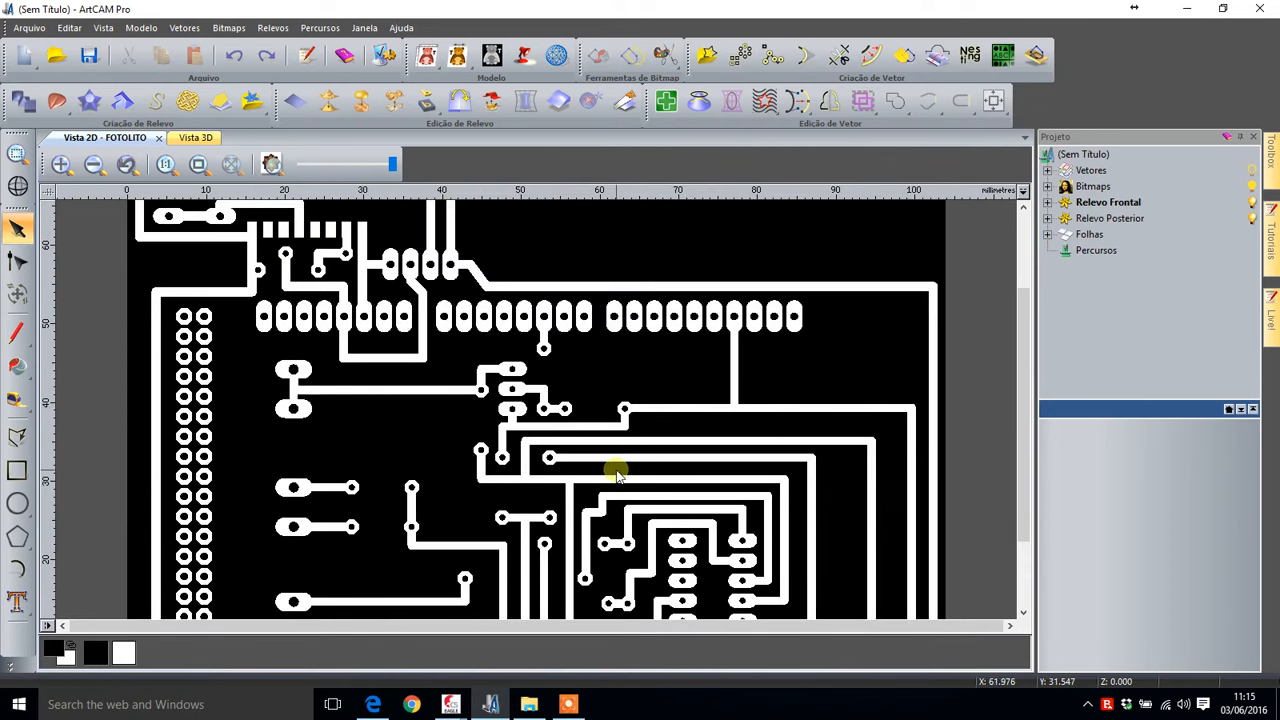
{"action": "scroll", "coordinate": [968, 462], "scroll_direction": "down", "scroll_amount": 1}
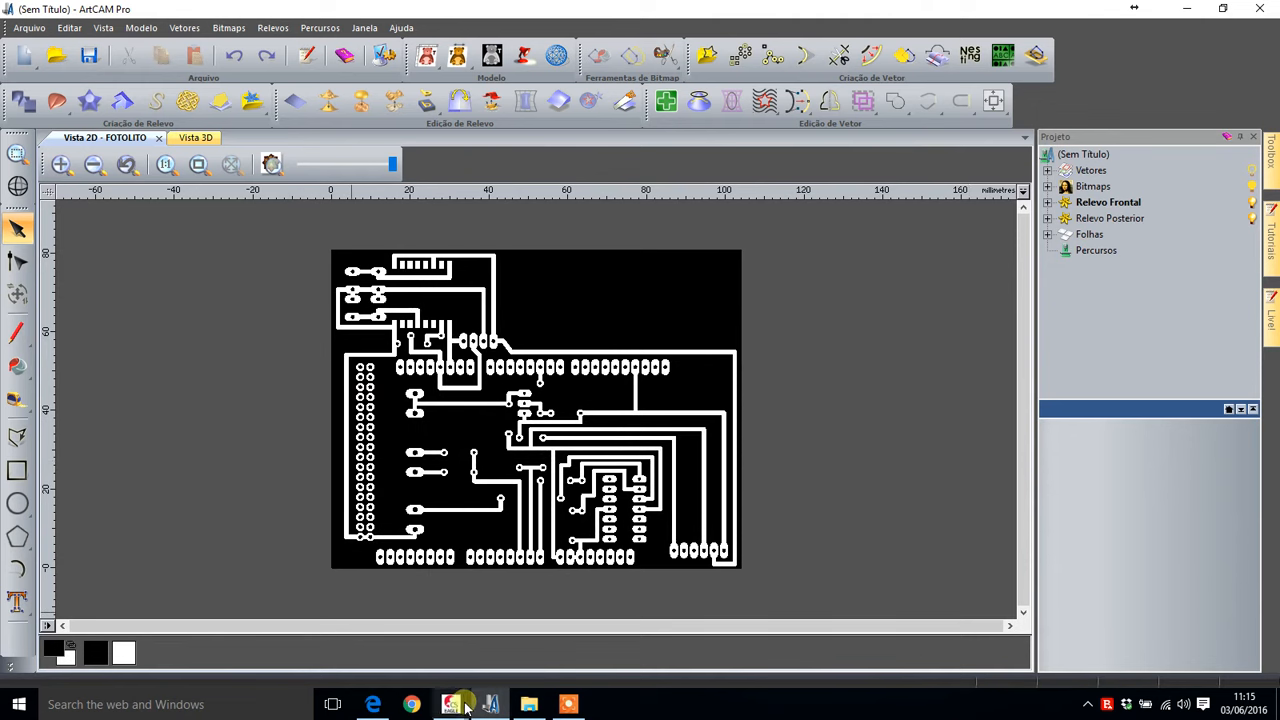
- Switch to EAGLE, show the Dimension layer to check the board outline, and return to ArtCAM
{"action": "mouse_move", "coordinate": [451, 704]}
{"action": "left_click", "coordinate": [592, 638]}
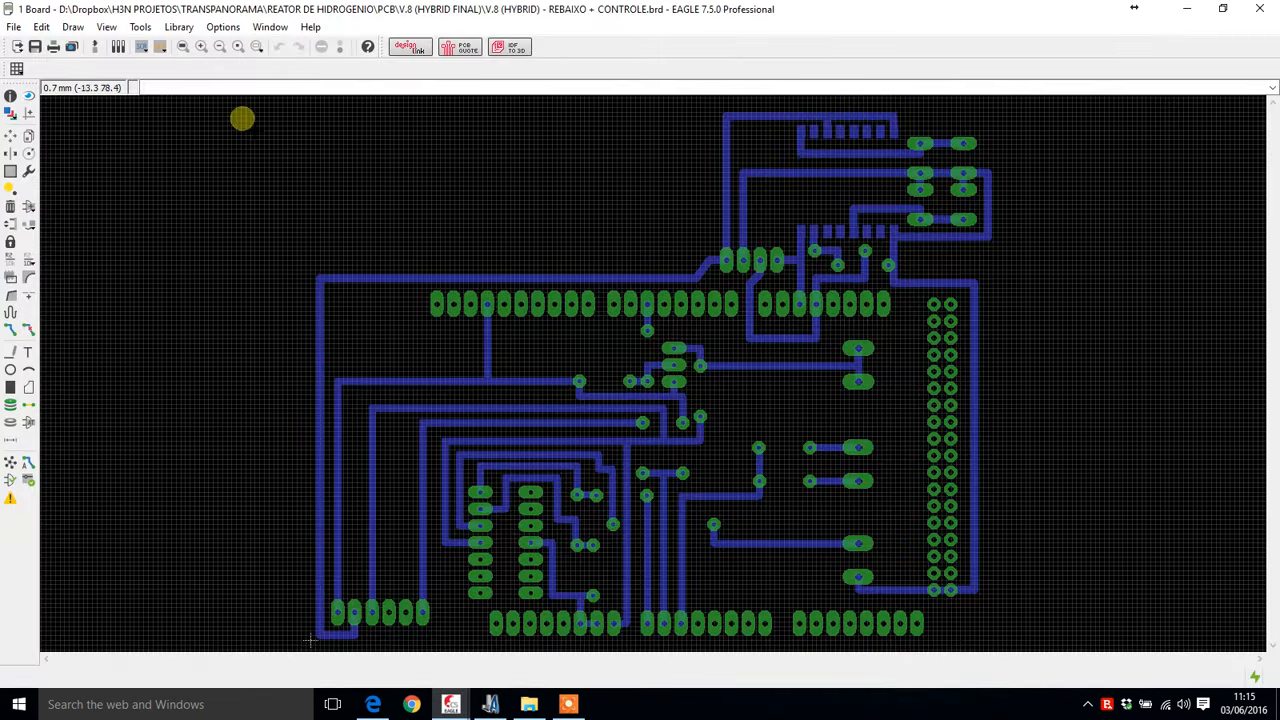
{"action": "left_click", "coordinate": [11, 115]}
{"action": "left_click", "coordinate": [40, 143]}
{"action": "left_click", "coordinate": [189, 272]}
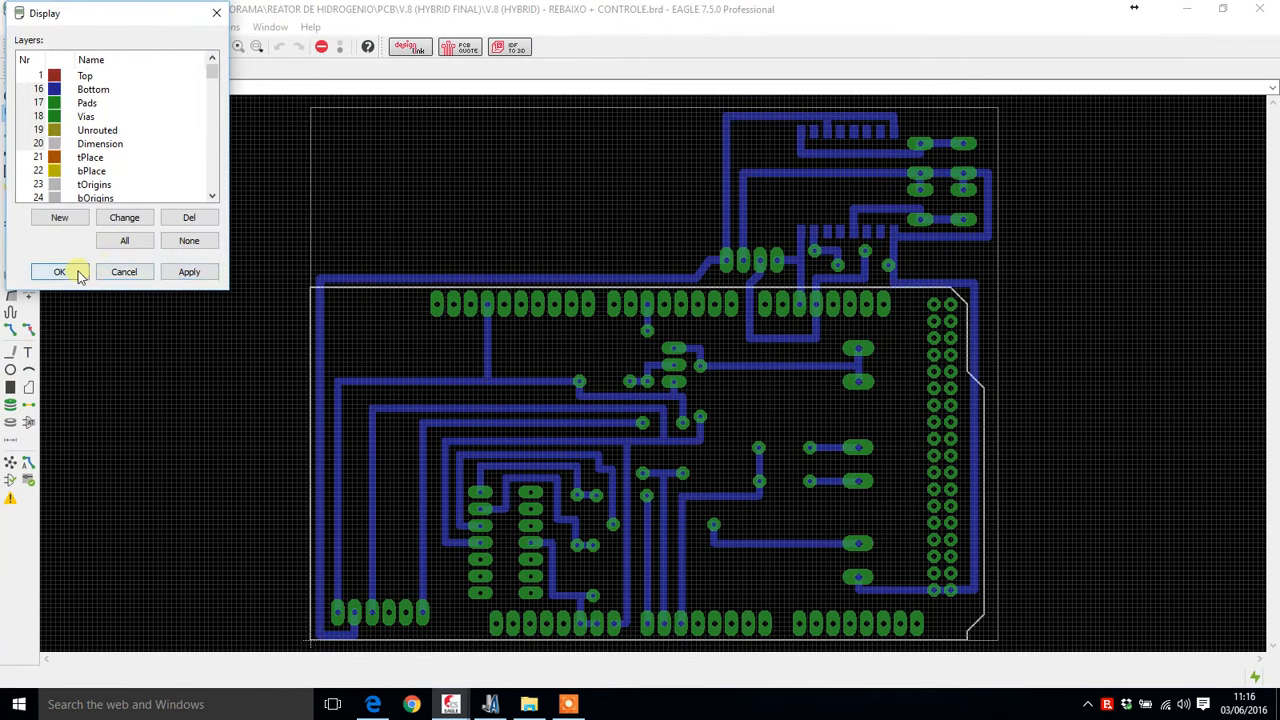
{"action": "left_click", "coordinate": [74, 272]}
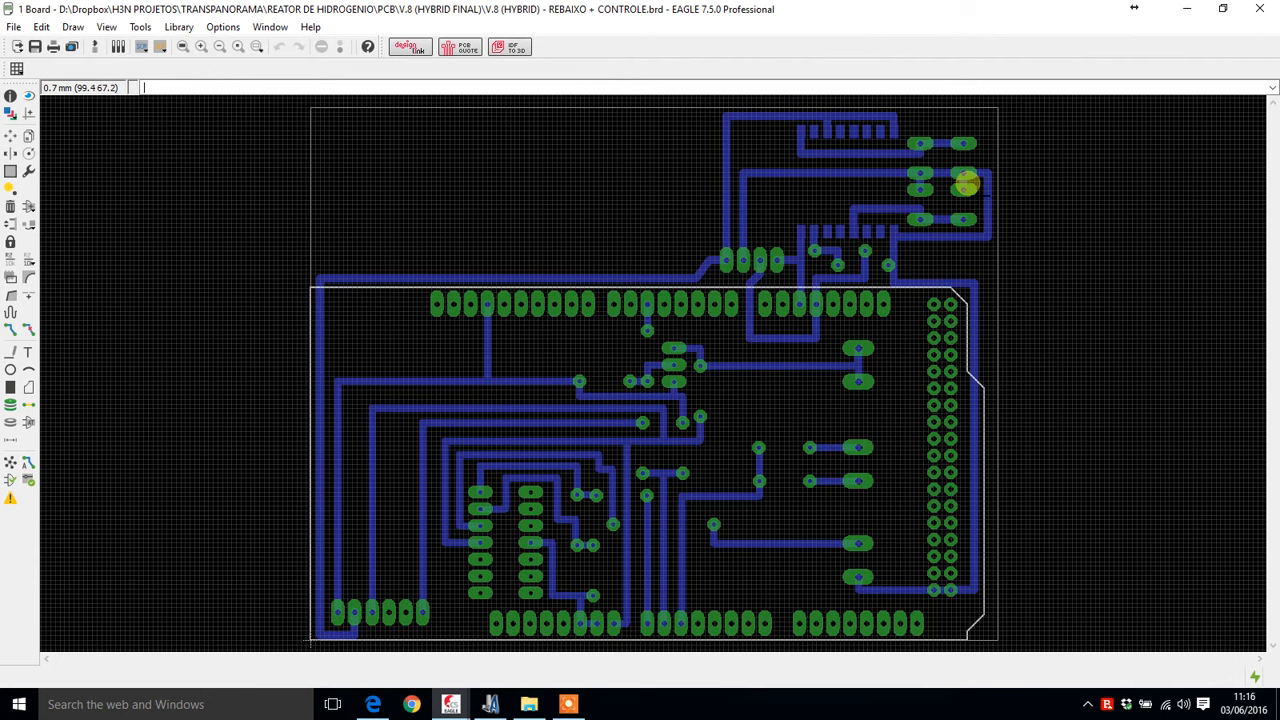
{"action": "left_click", "coordinate": [1188, 12]}
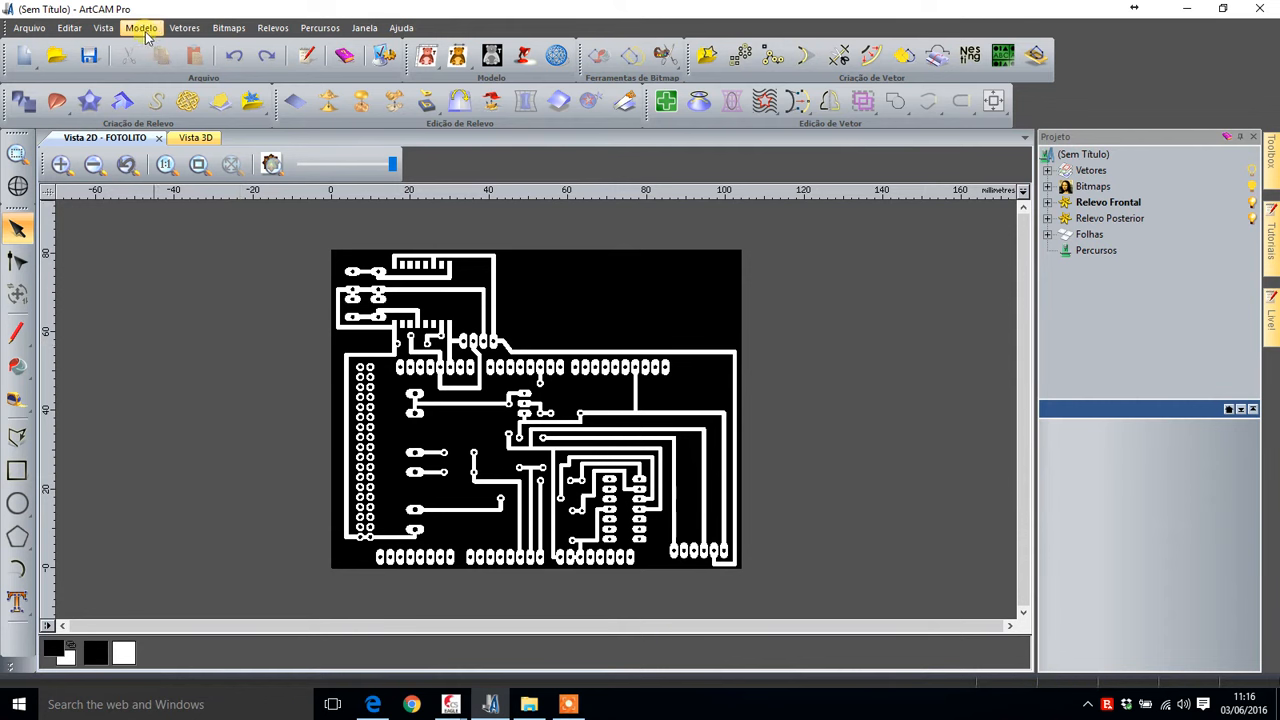
- Convert the bitmap to boundary vectors with a speckle size of 2 and smoothness of 75, and deselect them
{"action": "left_click", "coordinate": [182, 28]}
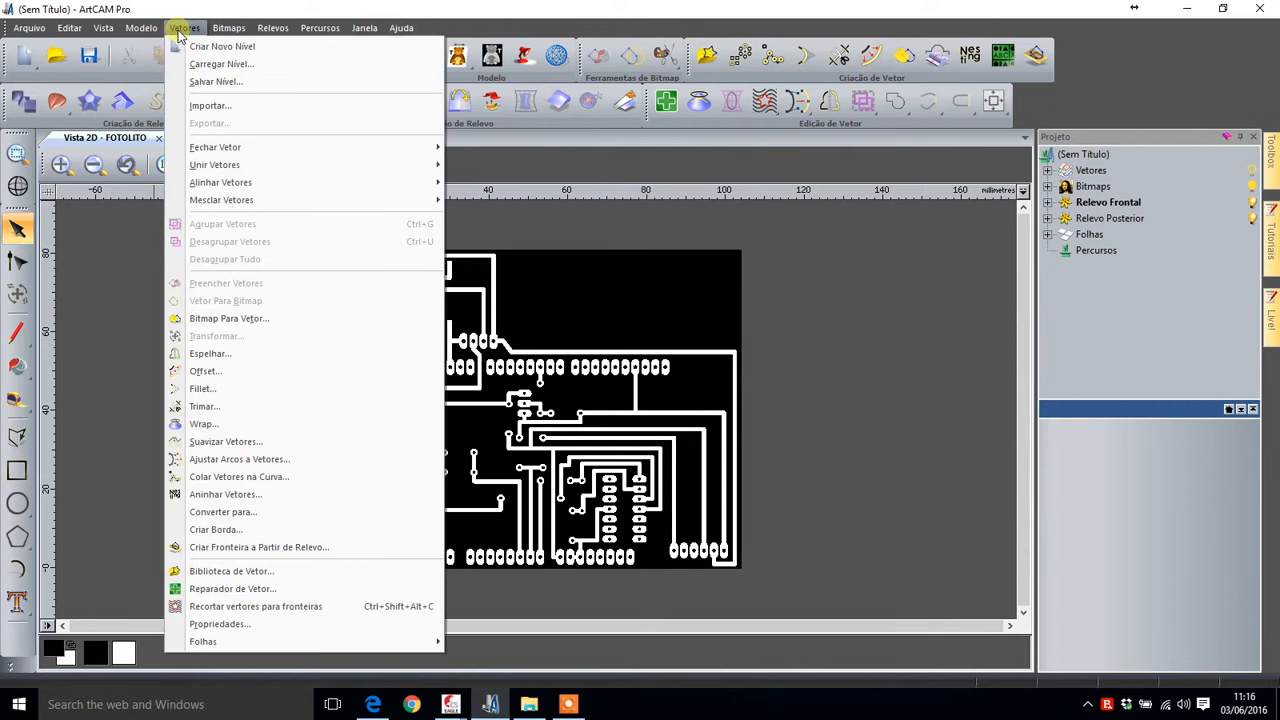
{"action": "left_click", "coordinate": [216, 318]}
{"action": "left_click", "coordinate": [215, 267]}
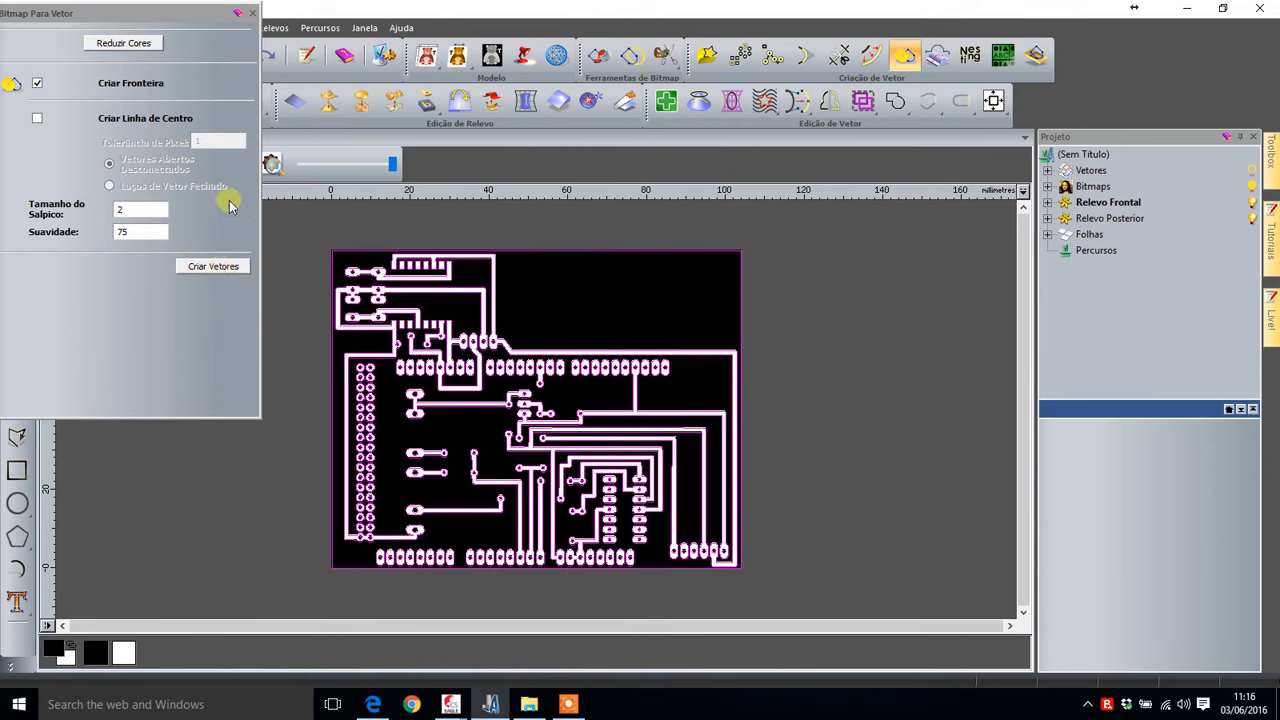
{"action": "left_click", "coordinate": [252, 13]}
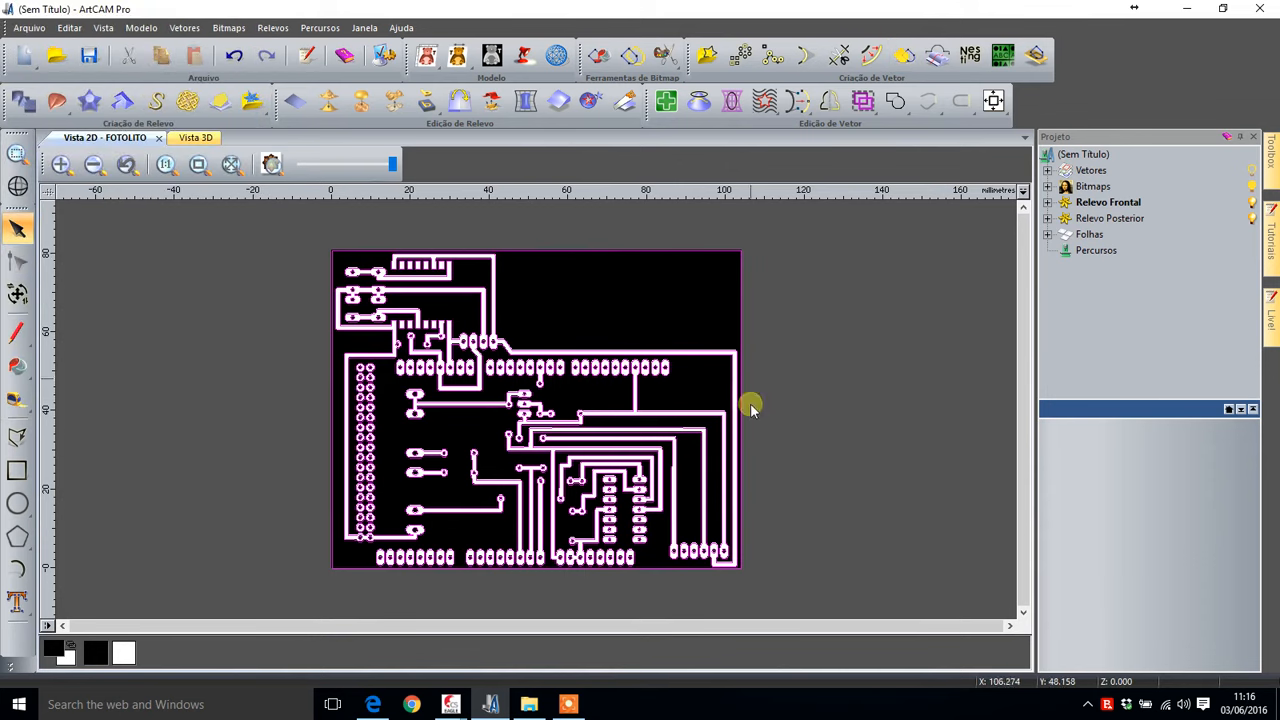
{"action": "left_click", "coordinate": [245, 355]}
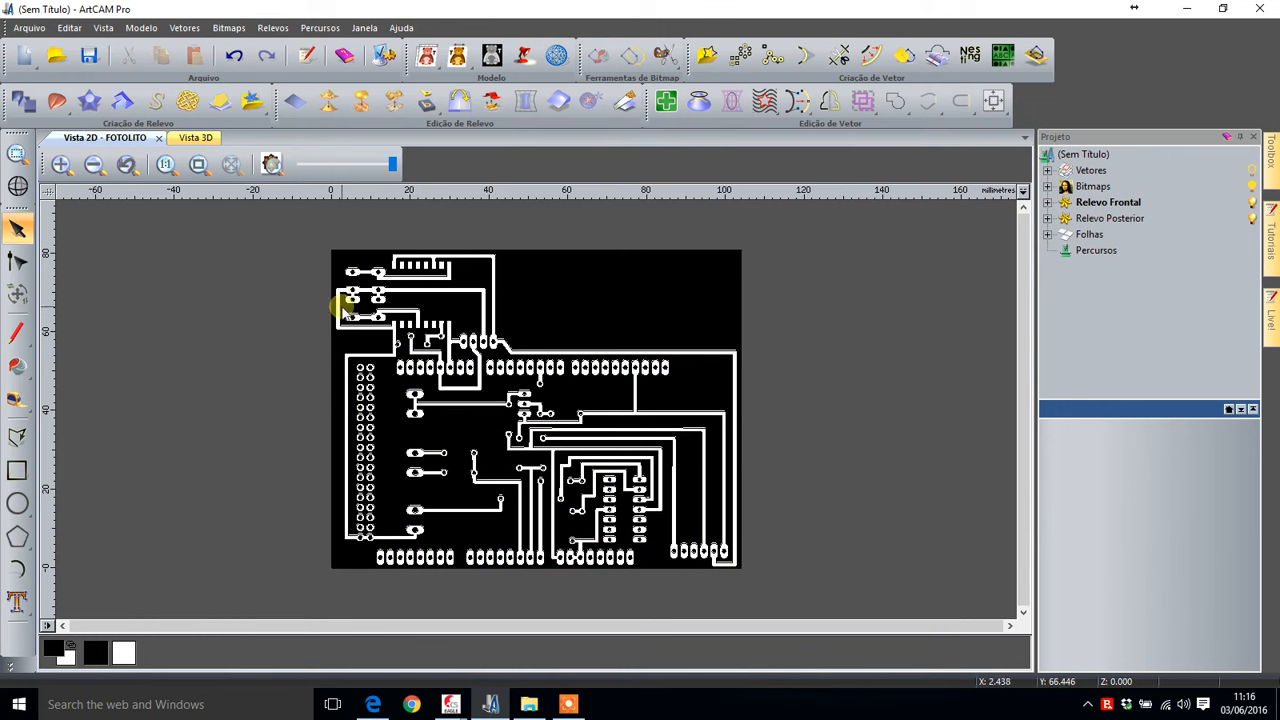
- Select all vectors and start a 2D drilling toolpath with a final depth of 1.75 and plunge clearance of 0.001
{"action": "key", "text": "ctrl+a"}
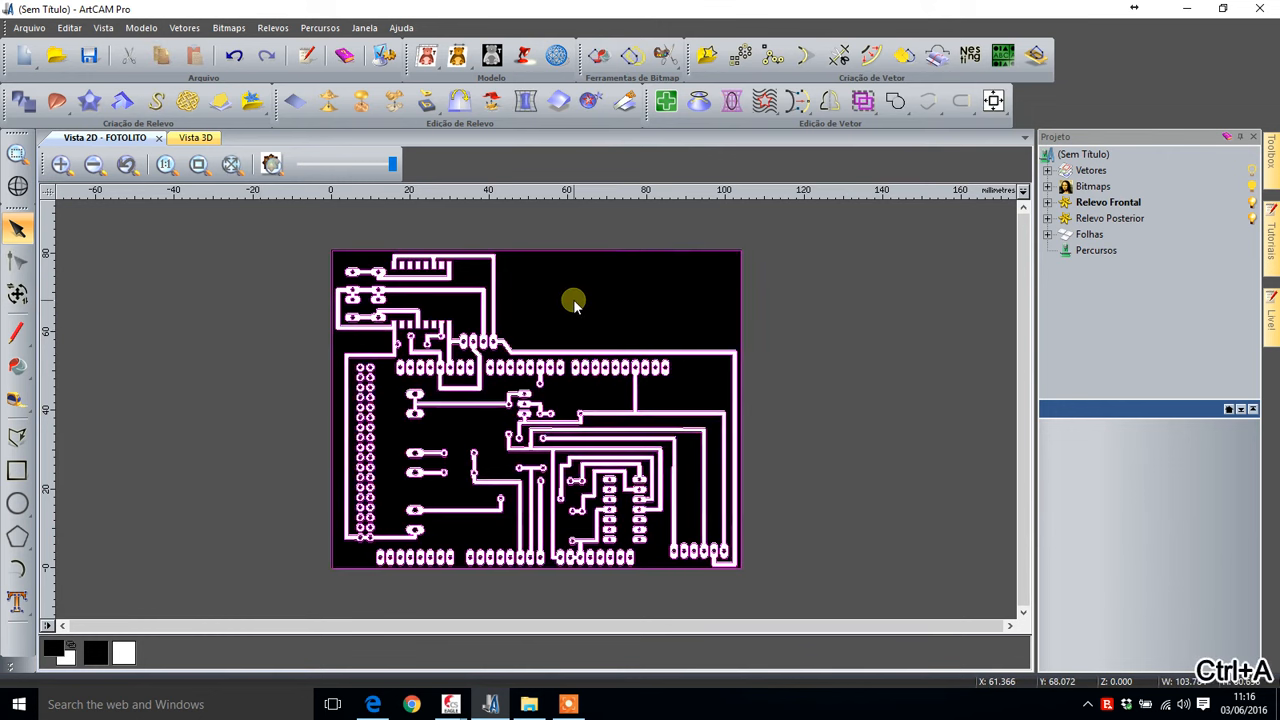
{"action": "left_click", "coordinate": [308, 27]}
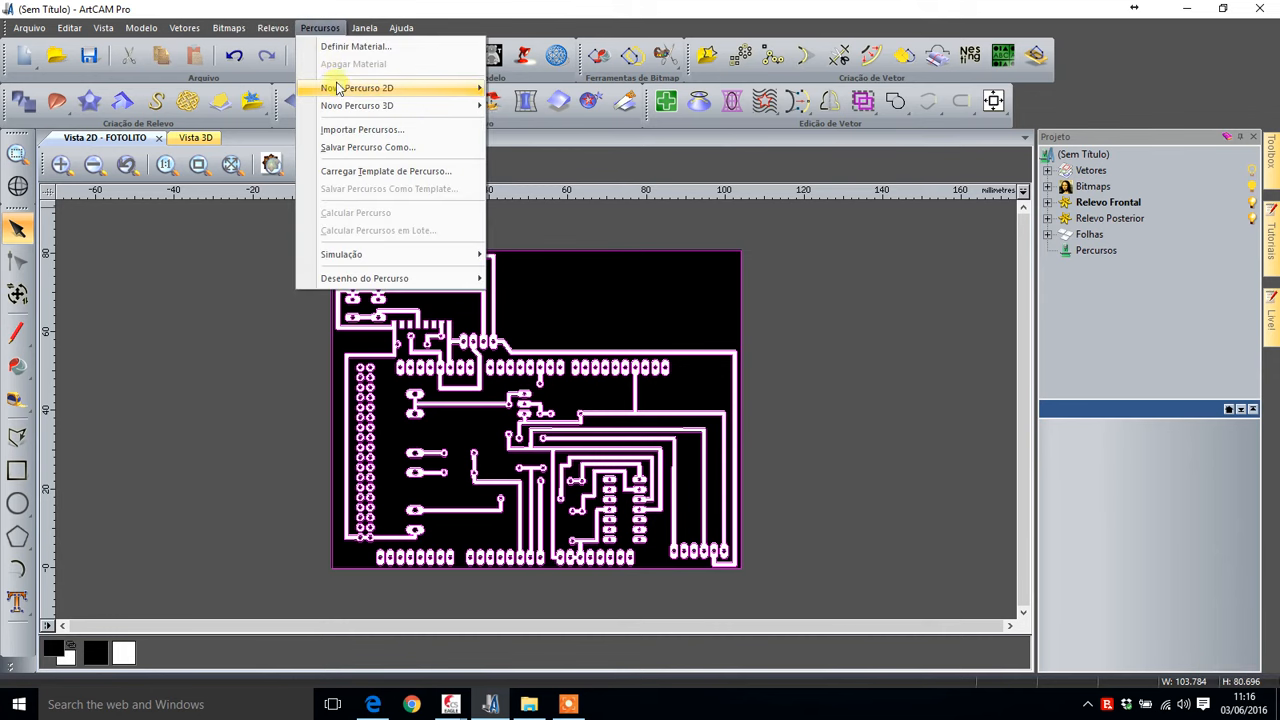
{"action": "mouse_move", "coordinate": [337, 87]}
{"action": "left_click", "coordinate": [568, 176]}
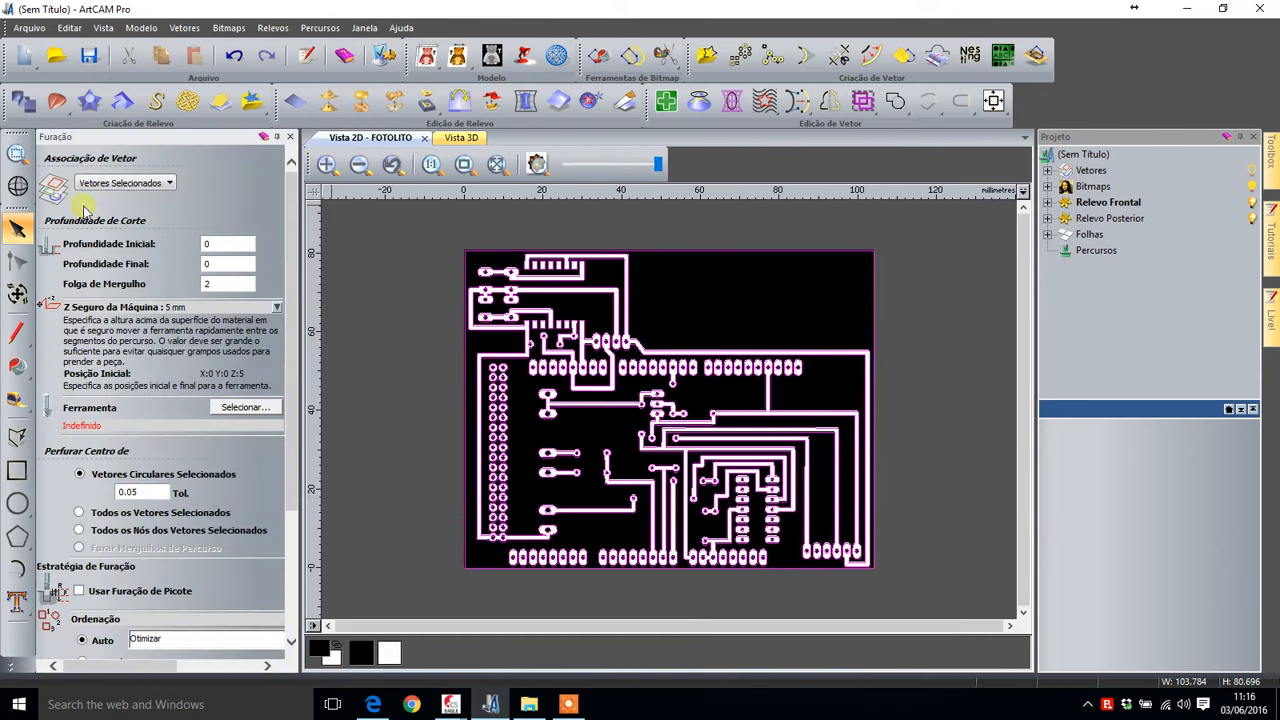
{"action": "left_click", "coordinate": [228, 284]}
{"action": "left_click", "coordinate": [215, 263]}
- Review the BROCA 0.9MM drill's feed settings in the tool database and assign it to the drilling toolpath
{"action": "left_click", "coordinate": [250, 407]}
{"action": "left_click_drag", "start_coordinate": [600, 325], "coordinate": [606, 405]}
{"action": "left_click", "coordinate": [512, 407]}
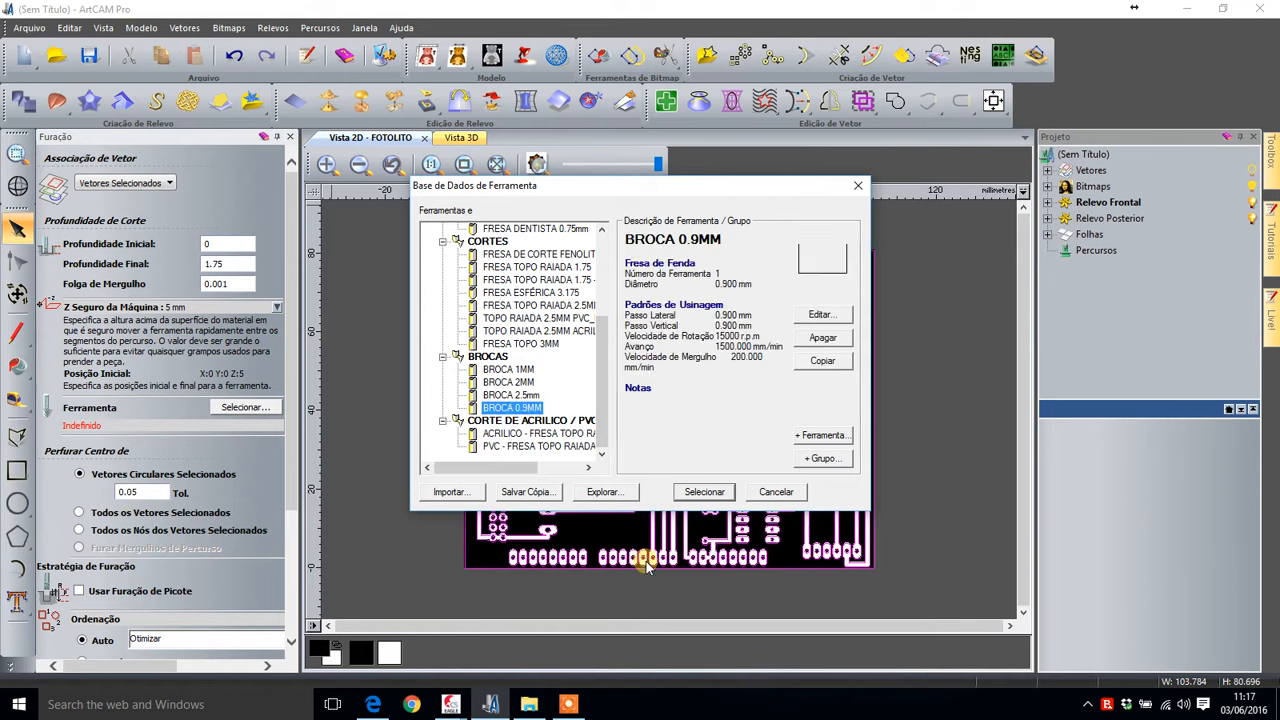
{"action": "left_click", "coordinate": [816, 316]}
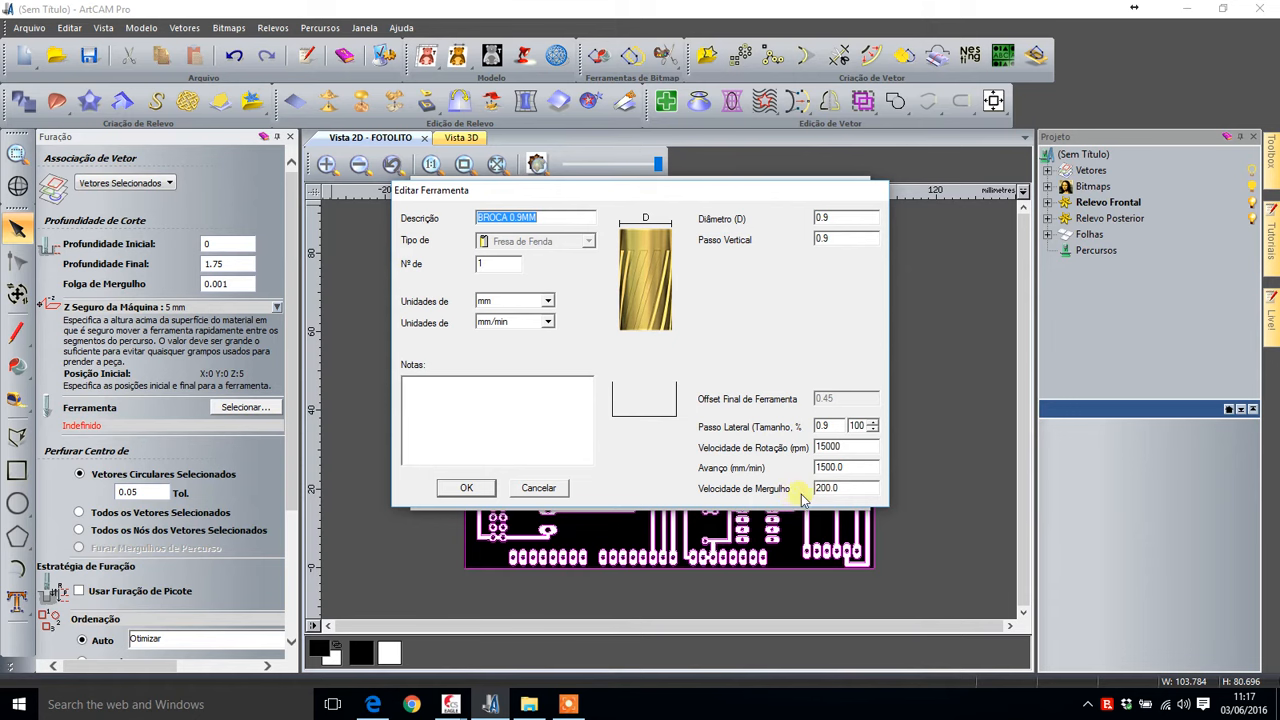
{"action": "double_click", "coordinate": [838, 466]}
{"action": "left_click", "coordinate": [466, 488]}
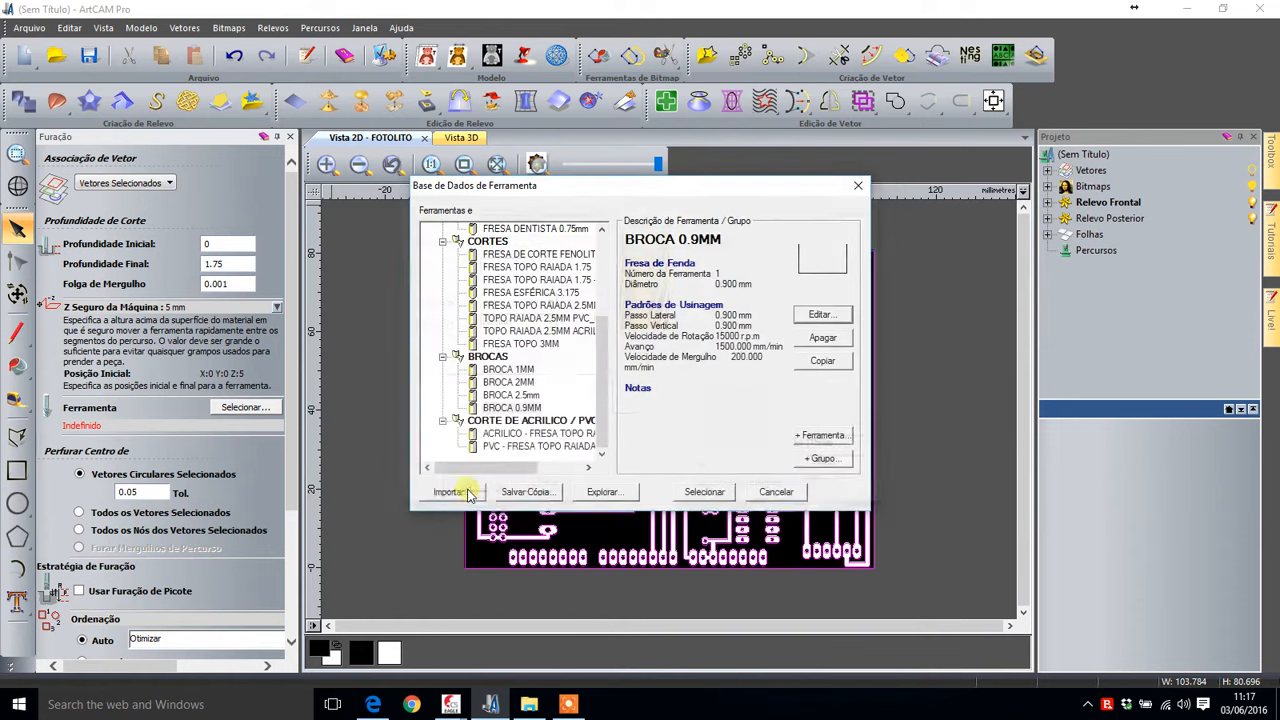
{"action": "left_click", "coordinate": [704, 492]}
- Set the drilling toolpath's machine safe Z to 1.5 mm
{"action": "scroll", "coordinate": [215, 483], "scroll_direction": "down", "scroll_amount": 3}
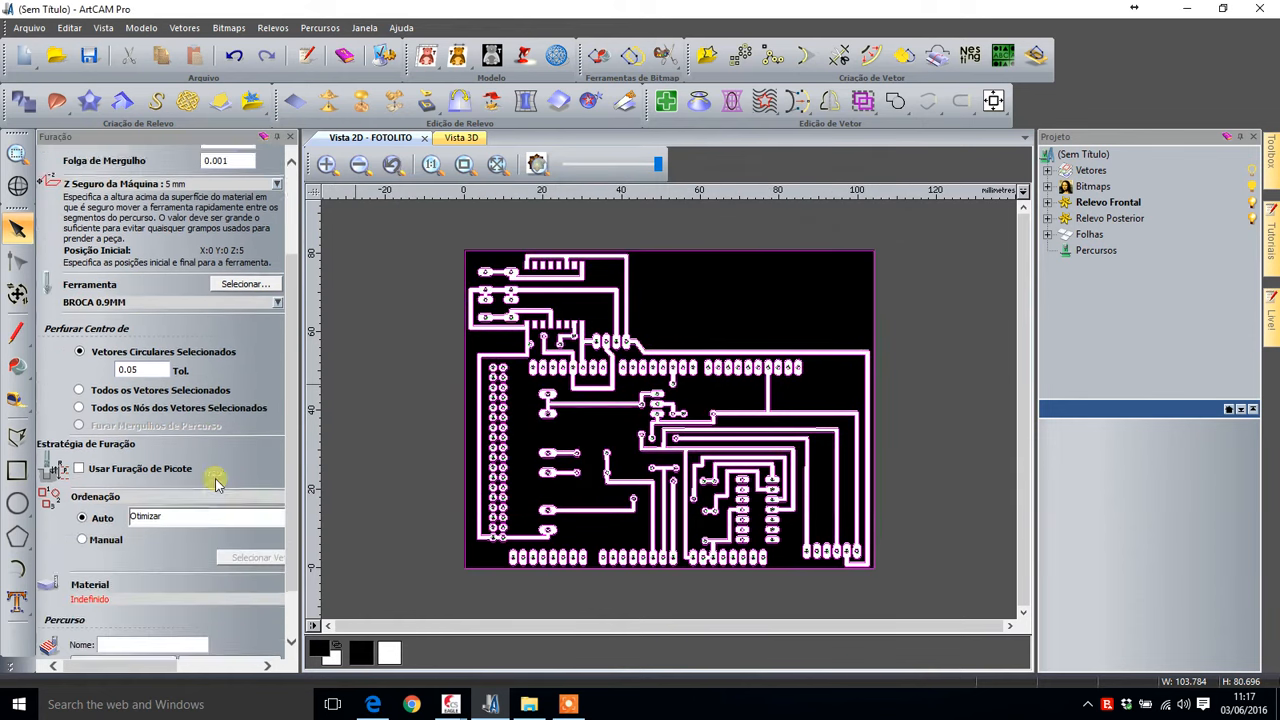
{"action": "scroll", "coordinate": [215, 478], "scroll_direction": "up", "scroll_amount": 3}
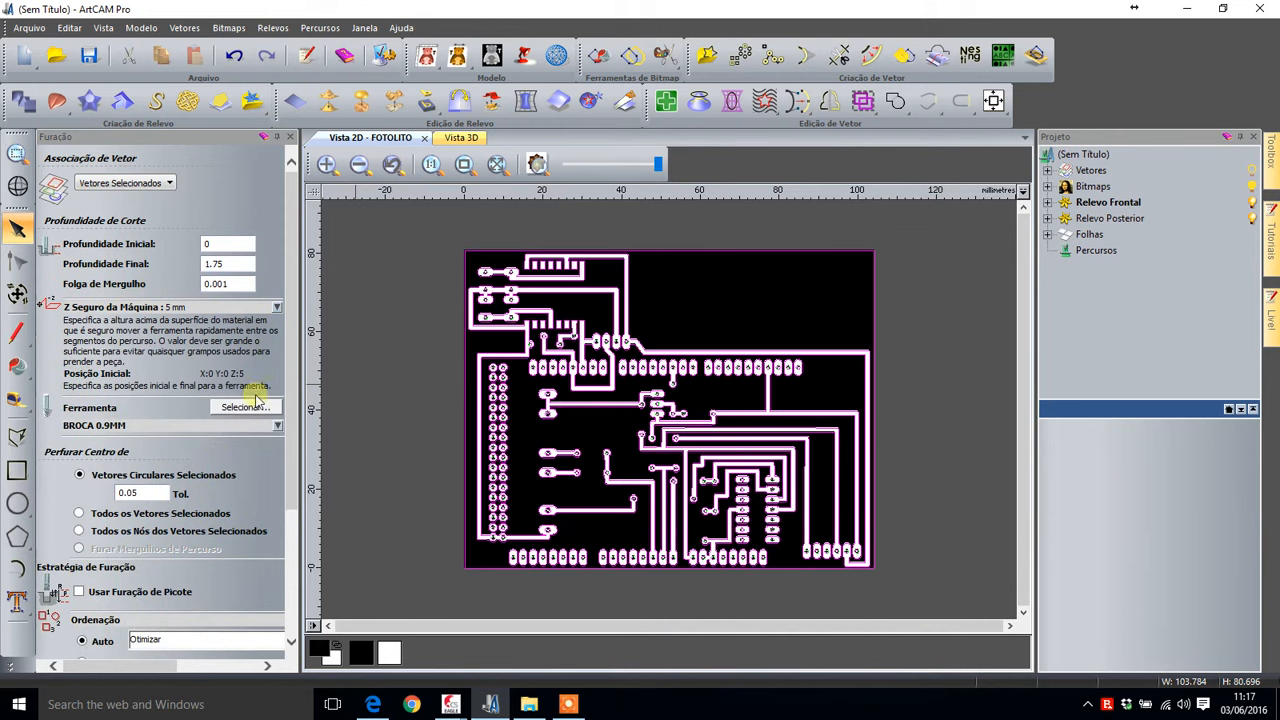
{"action": "left_click", "coordinate": [278, 308]}
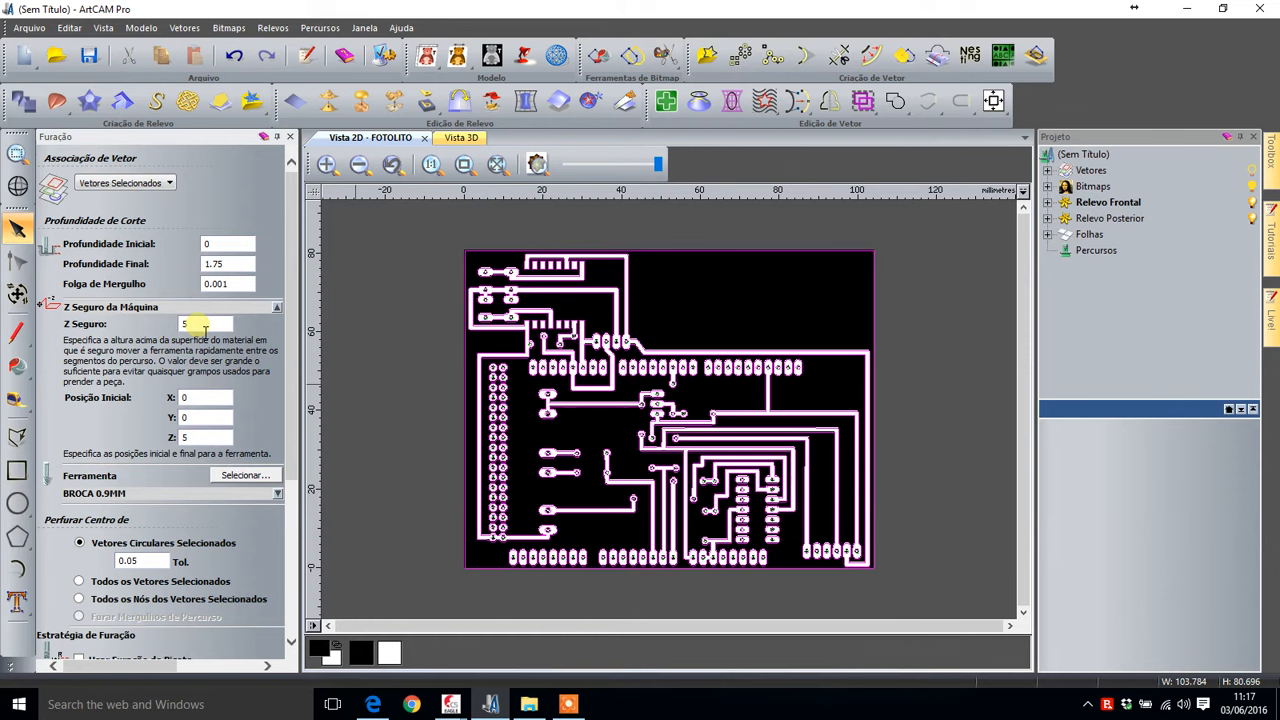
{"action": "left_click_drag", "start_coordinate": [204, 326], "coordinate": [170, 326]}
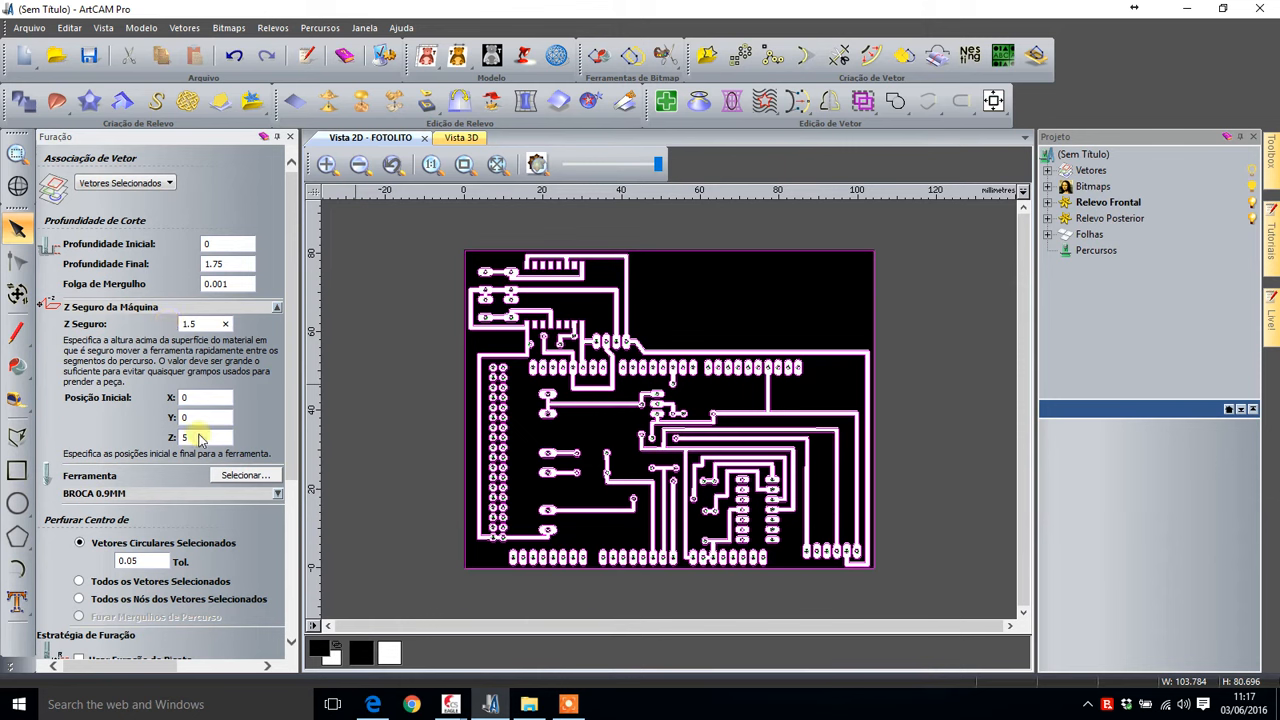
- Set the drilling toolpath's start position Z to 35 and define the material thickness as 1.7 mm
{"action": "left_click_drag", "start_coordinate": [199, 440], "coordinate": [148, 440]}
{"action": "scroll", "coordinate": [148, 440], "scroll_direction": "down", "scroll_amount": 5}
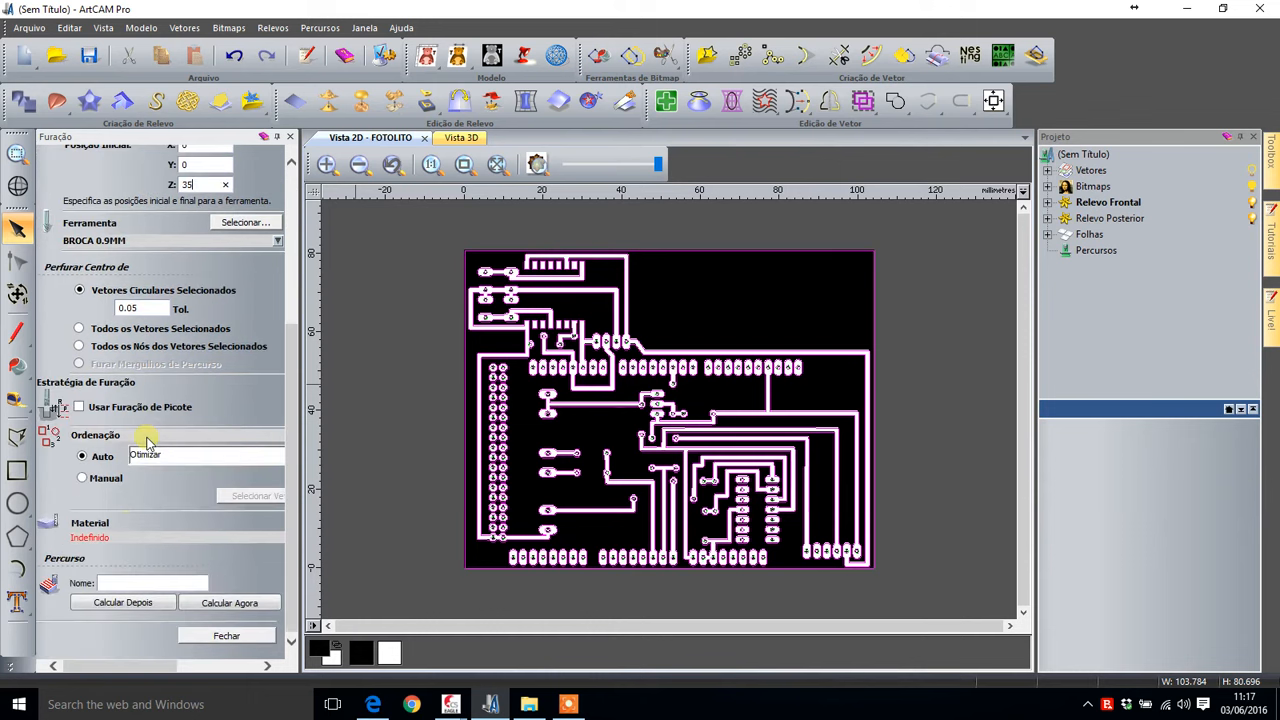
{"action": "left_click_drag", "start_coordinate": [166, 666], "coordinate": [275, 676]}
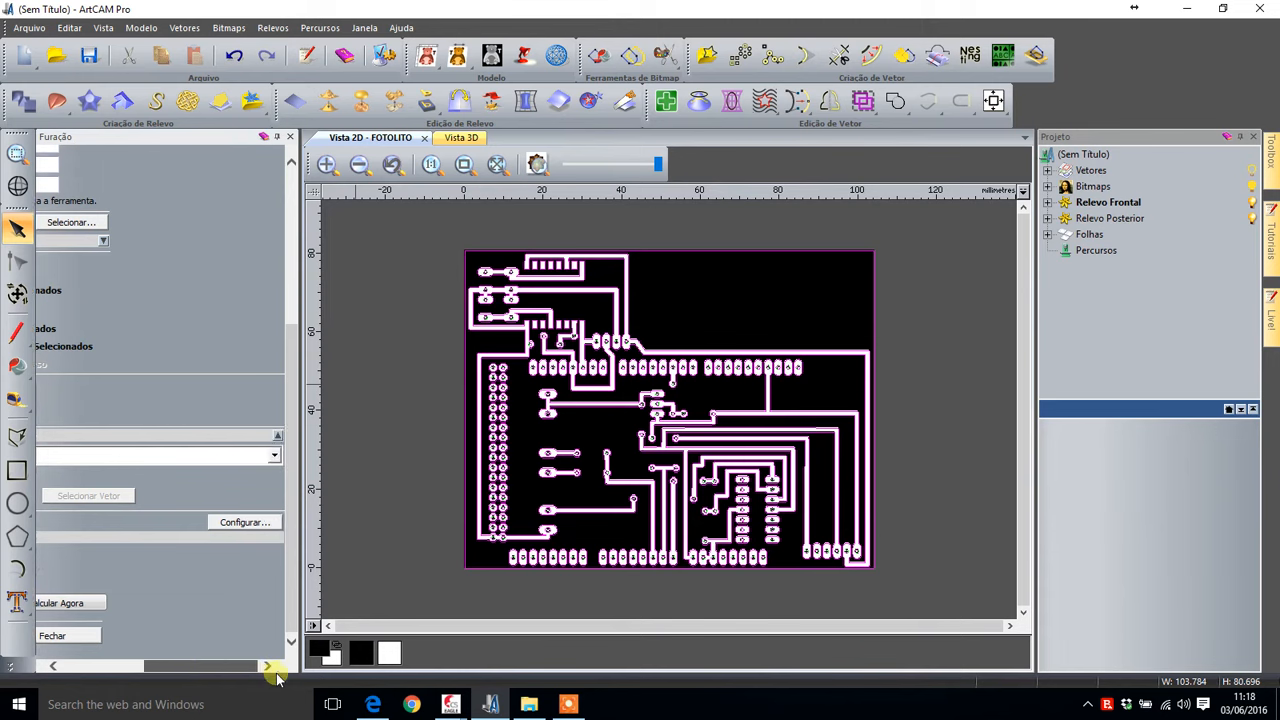
{"action": "left_click", "coordinate": [248, 522]}
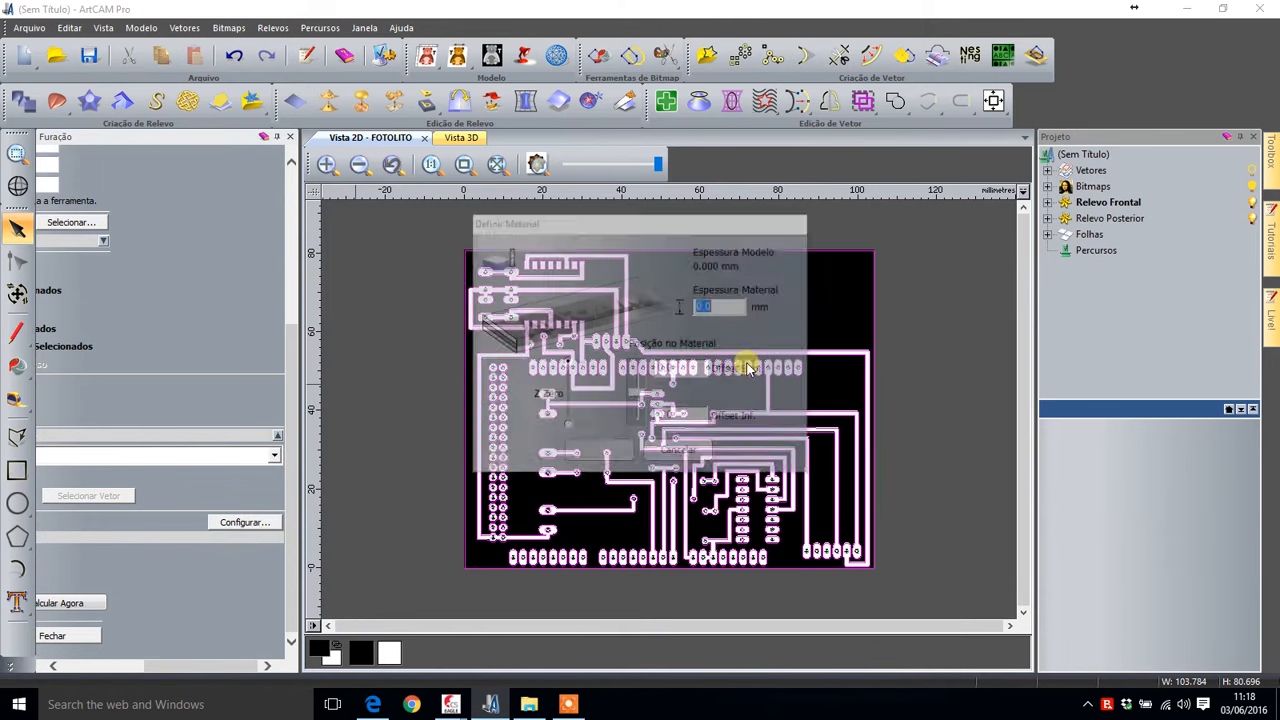
{"action": "type", "text": "1.7"}
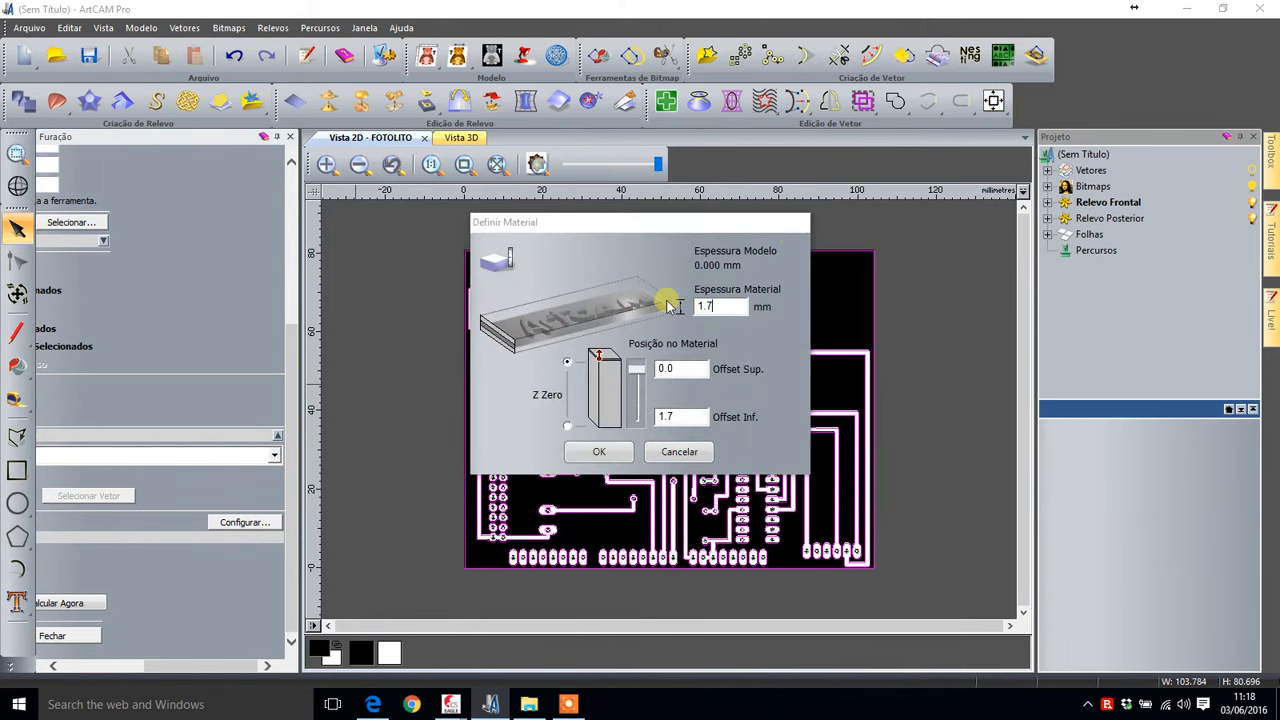
{"action": "left_click", "coordinate": [599, 451]}
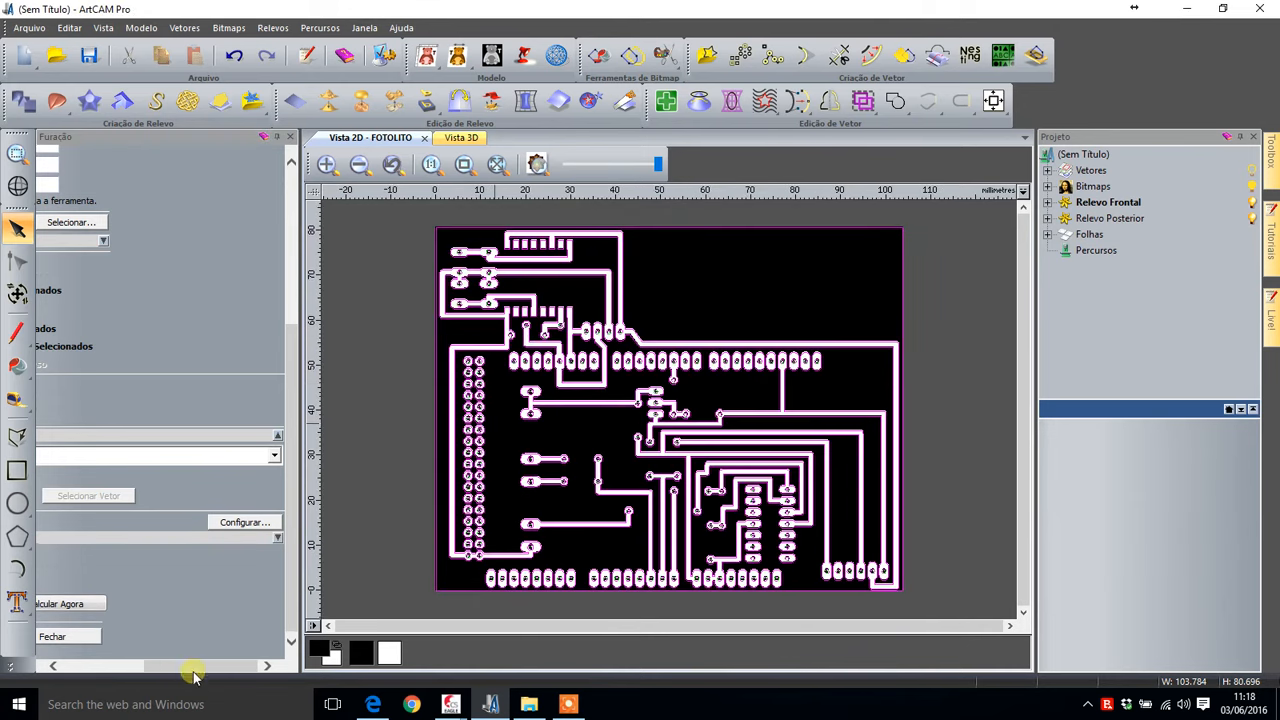
- Name the drilling toolpath FURAÇÃO, calculate it immediately, close its settings and check the drill points on the pads
{"action": "left_click_drag", "start_coordinate": [193, 666], "coordinate": [110, 666]}
{"action": "left_click", "coordinate": [120, 584]}
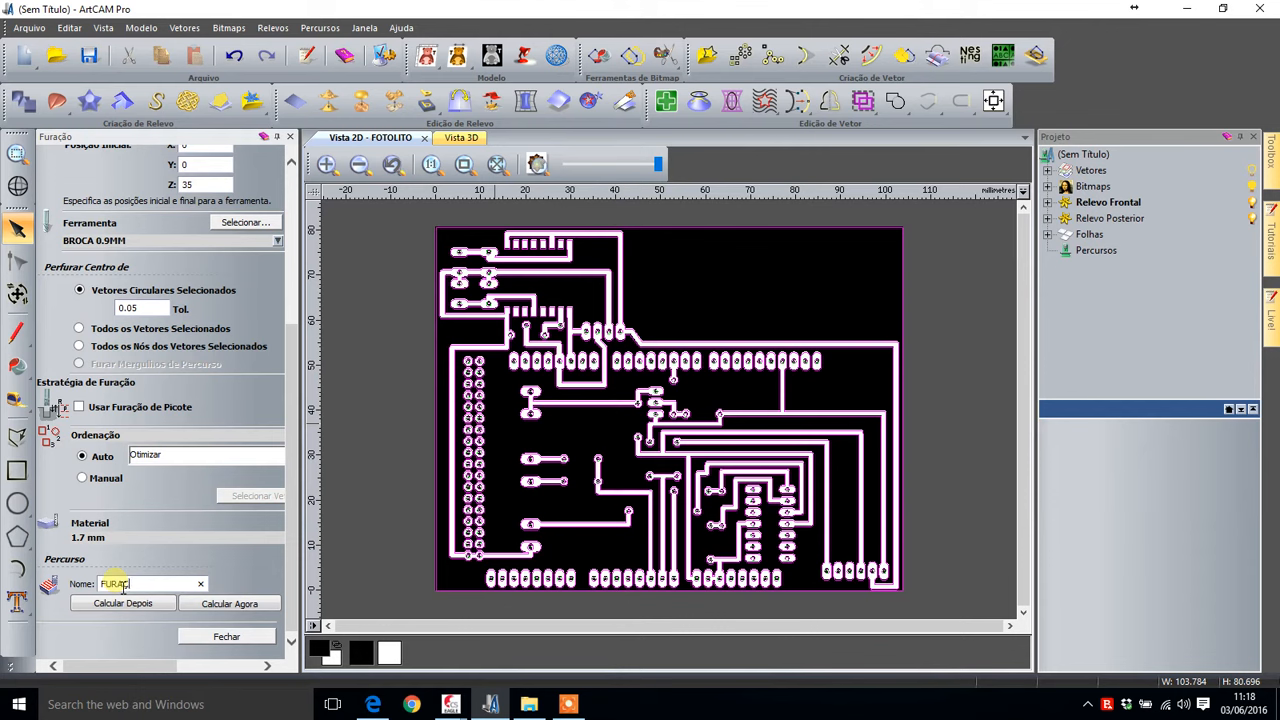
{"action": "type", "text": "FURAÇÃO"}
{"action": "left_click", "coordinate": [215, 603]}
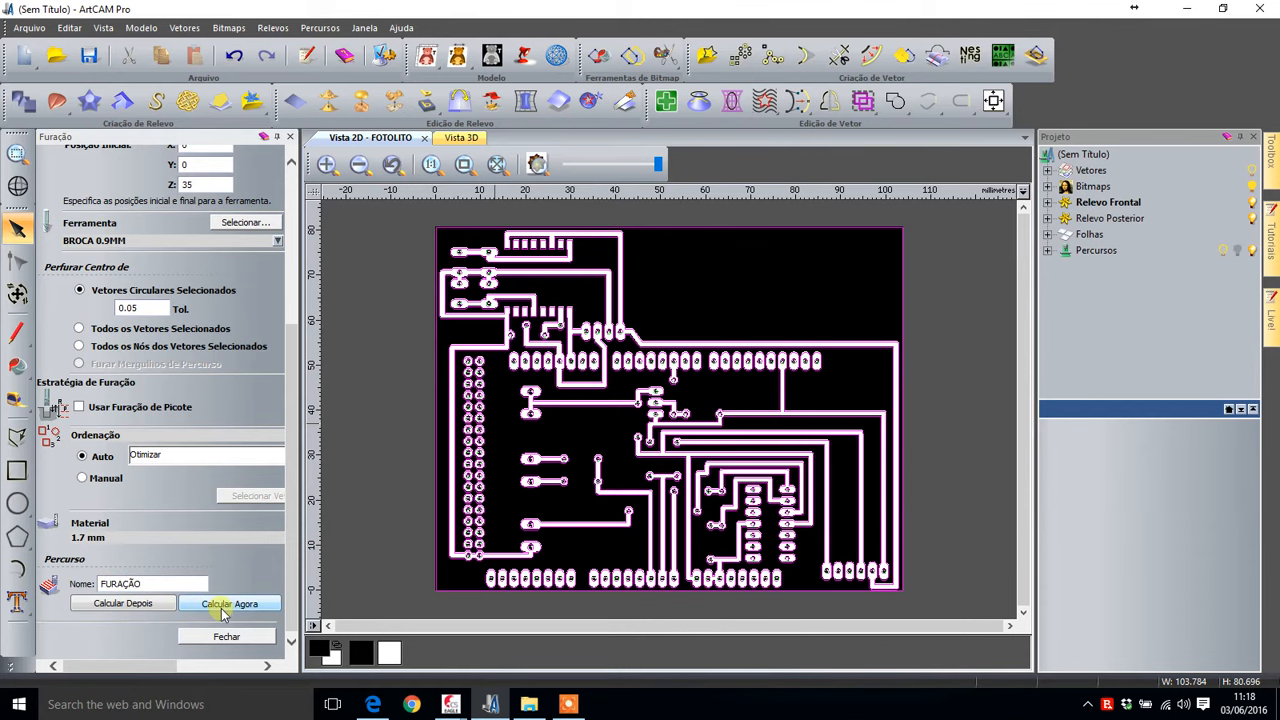
{"action": "left_click", "coordinate": [290, 136]}
{"action": "scroll", "coordinate": [326, 307], "scroll_direction": "up", "scroll_amount": 5}
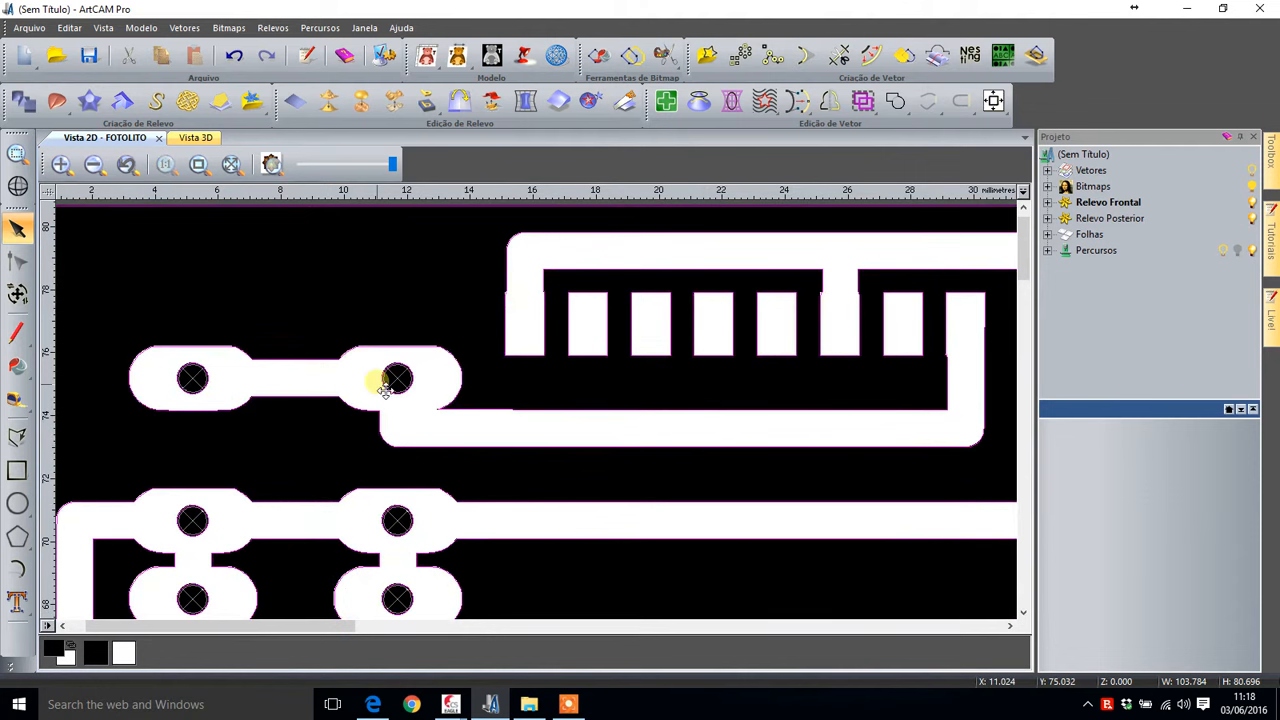
{"action": "scroll", "coordinate": [566, 452], "scroll_direction": "down", "scroll_amount": 3}
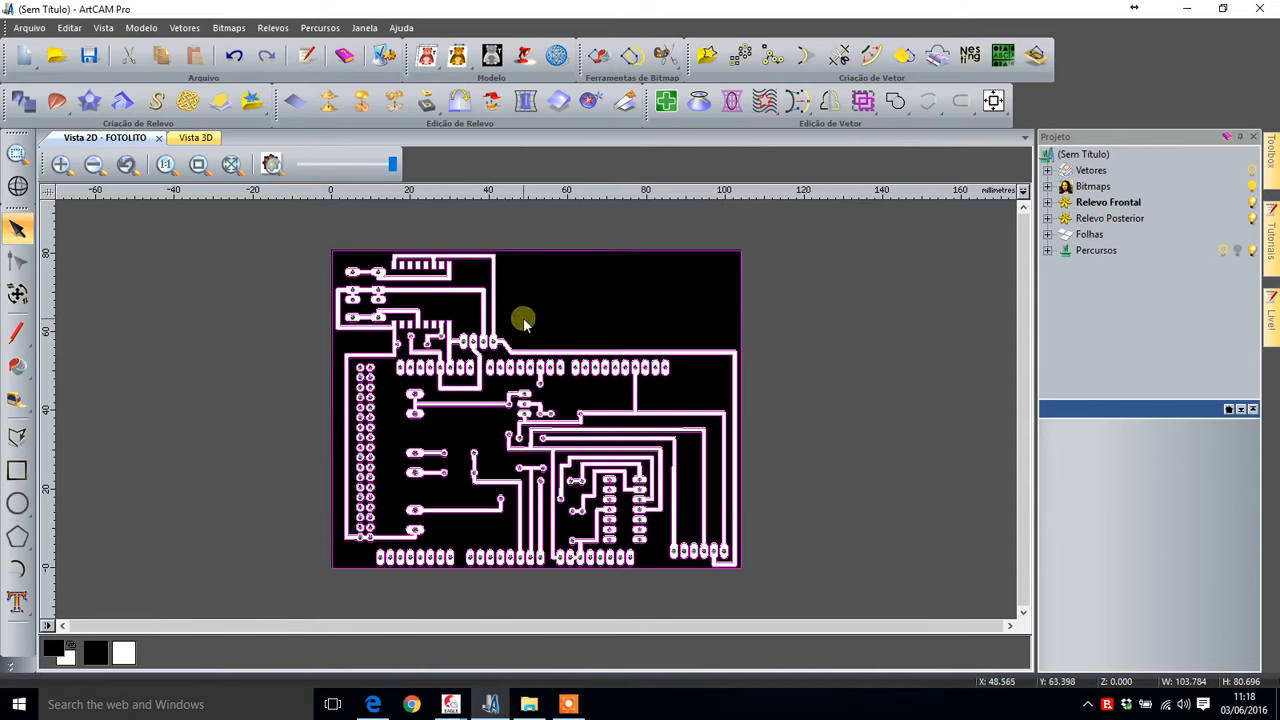
- Select all vectors except the board's outer border, weld them together and check the resulting pad outlines
{"action": "left_click", "coordinate": [796, 288]}
{"action": "key", "text": "ctrl+a"}
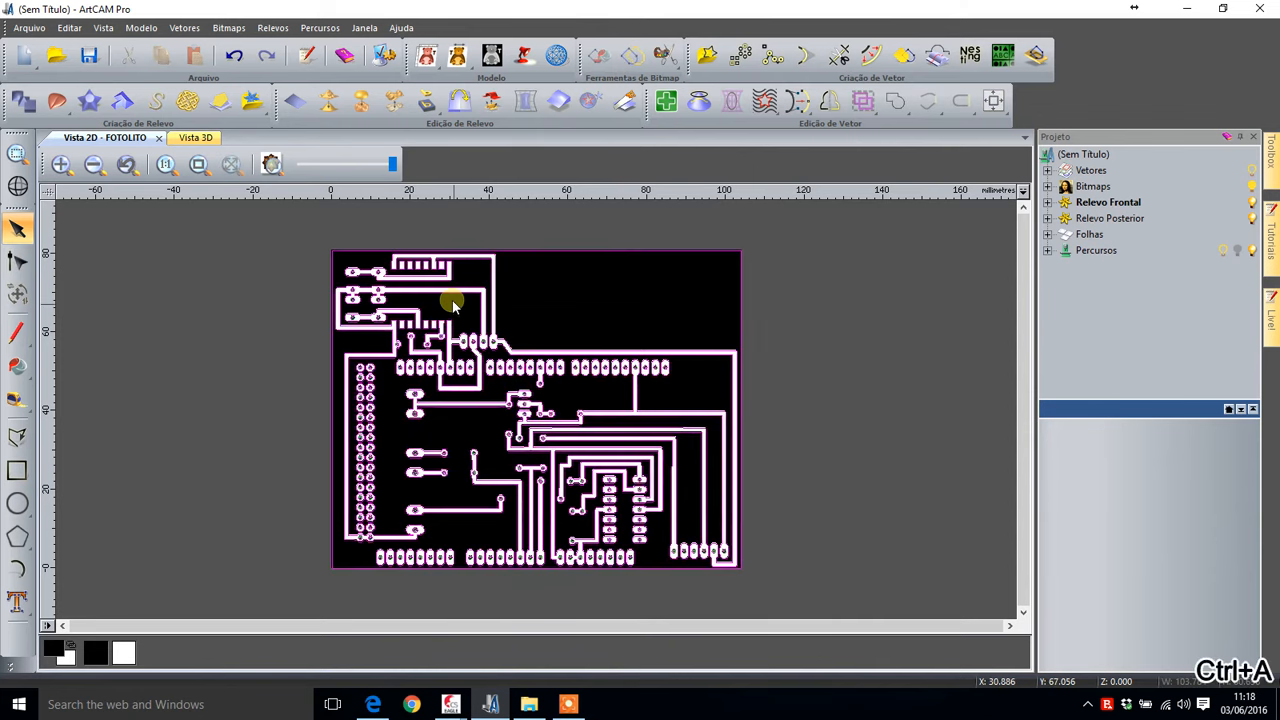
{"action": "left_click", "coordinate": [537, 251], "text": "shift"}
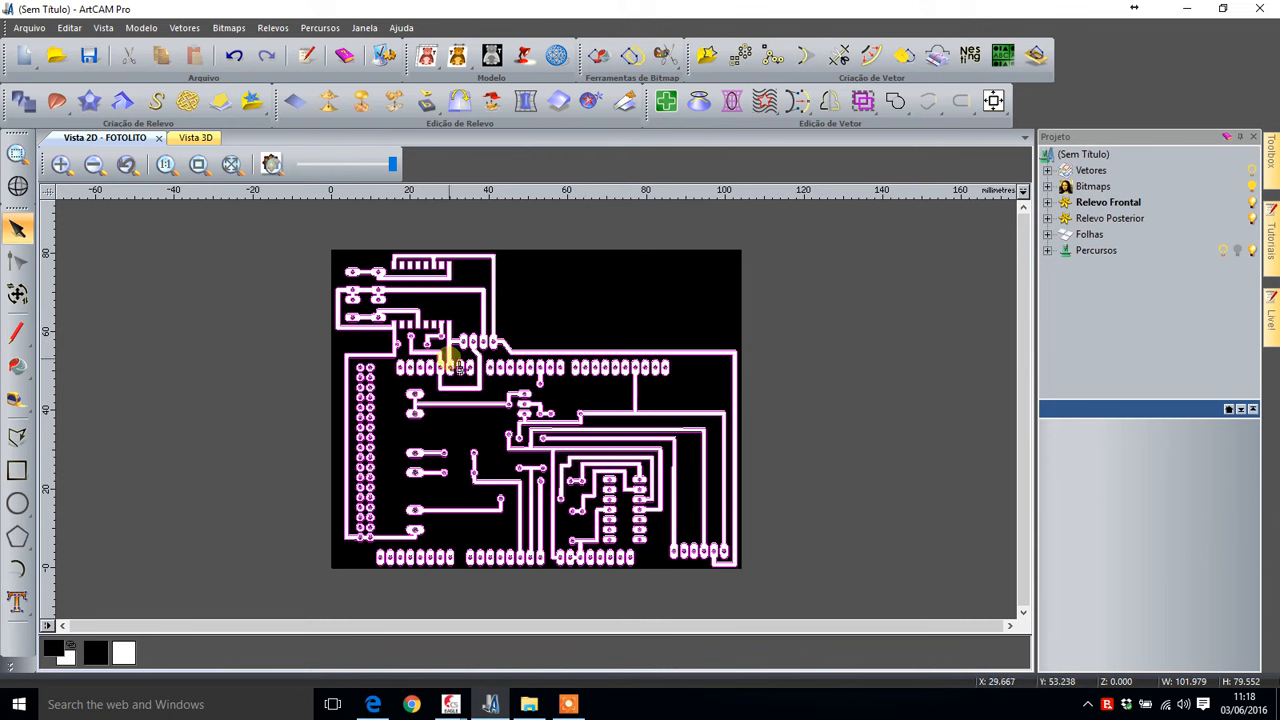
{"action": "left_click", "coordinate": [186, 28]}
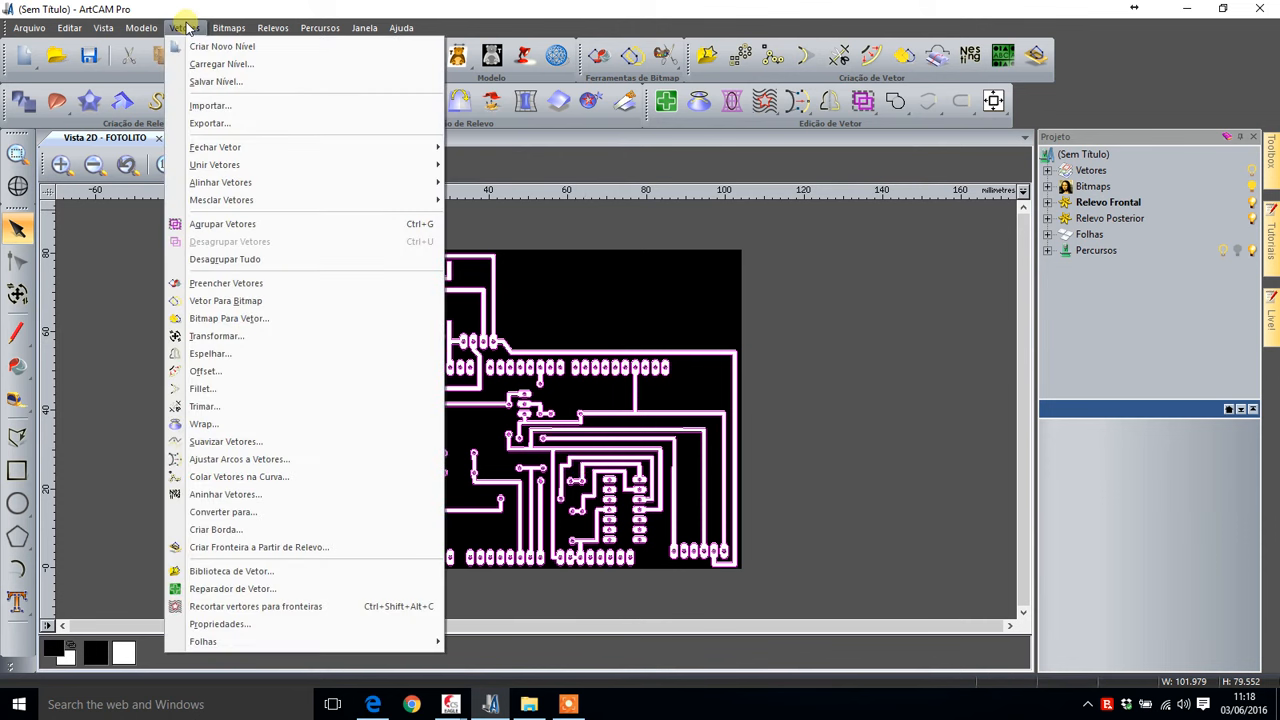
{"action": "mouse_move", "coordinate": [212, 205]}
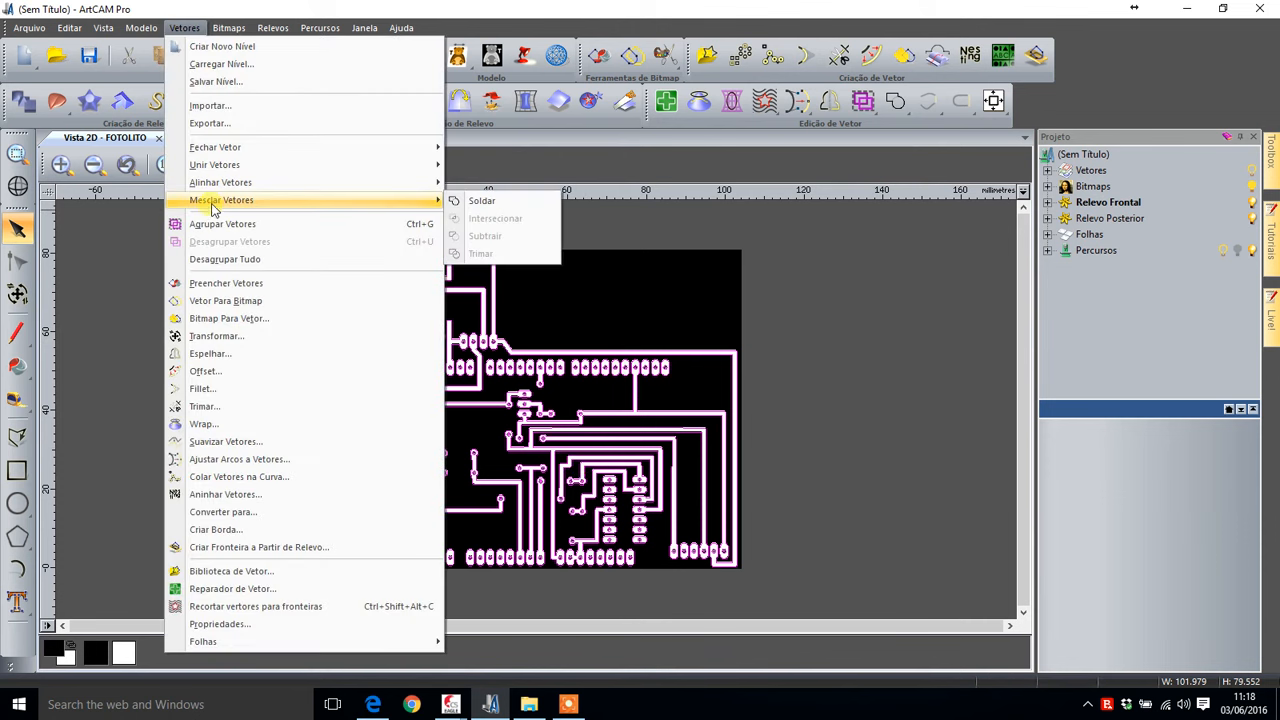
{"action": "left_click", "coordinate": [474, 203]}
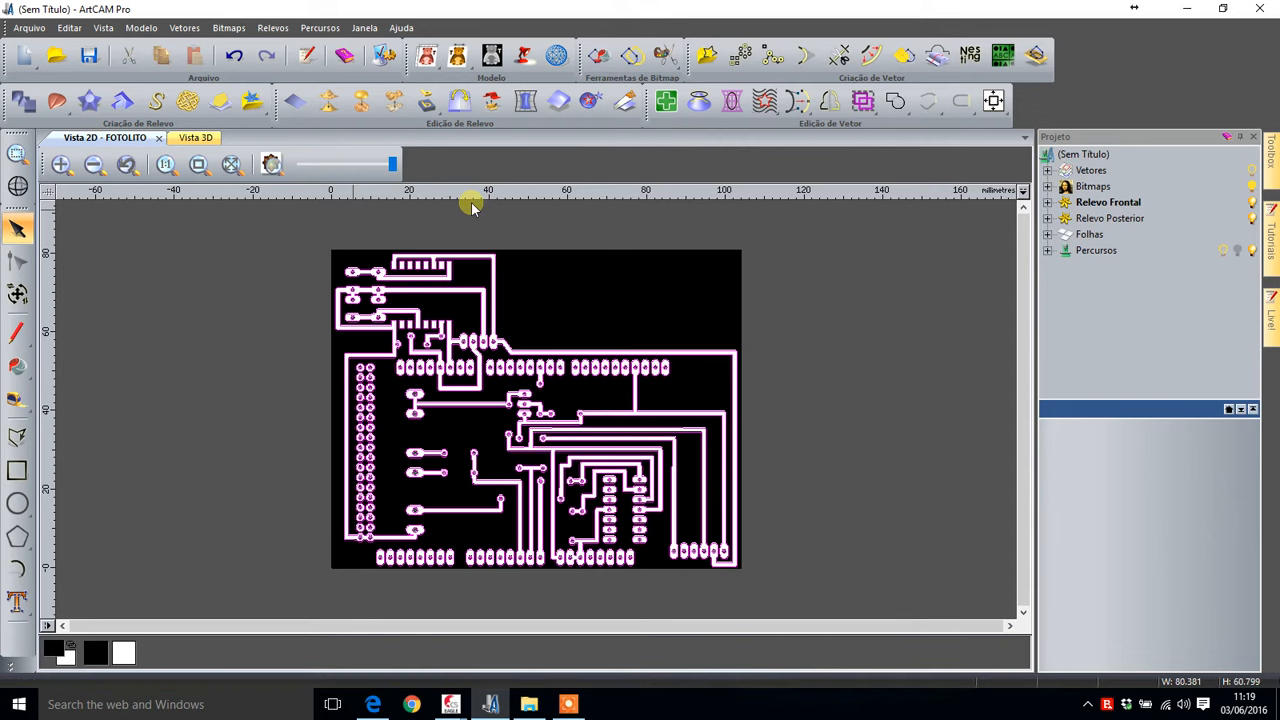
{"action": "scroll", "coordinate": [407, 392], "scroll_direction": "up", "scroll_amount": 6}
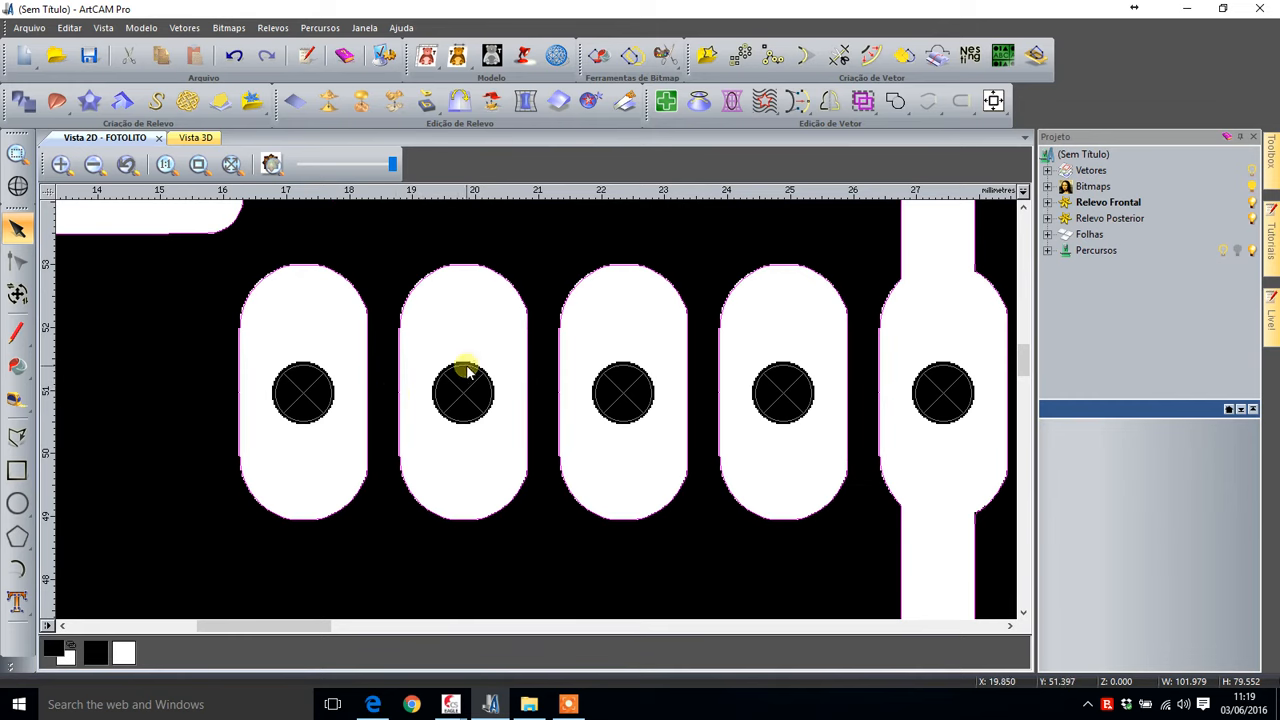
{"action": "scroll", "coordinate": [443, 386], "scroll_direction": "down", "scroll_amount": 6}
{"action": "scroll", "coordinate": [443, 386], "scroll_direction": "up", "scroll_amount": 2}
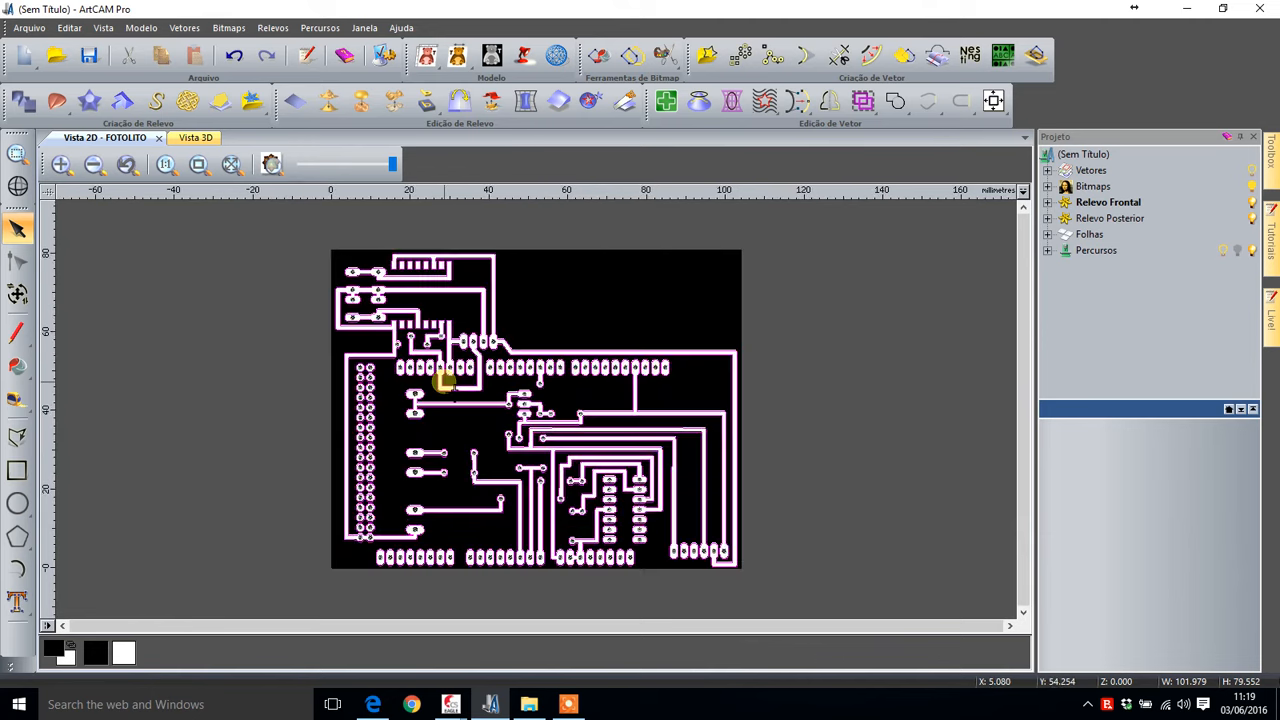
- Start a 2D profiling toolpath on the welded vectors with a final depth of 0.120 mm and tolerance of 0.001 mm
{"action": "left_click", "coordinate": [320, 27]}
{"action": "mouse_move", "coordinate": [421, 94]}
{"action": "left_click", "coordinate": [523, 88]}
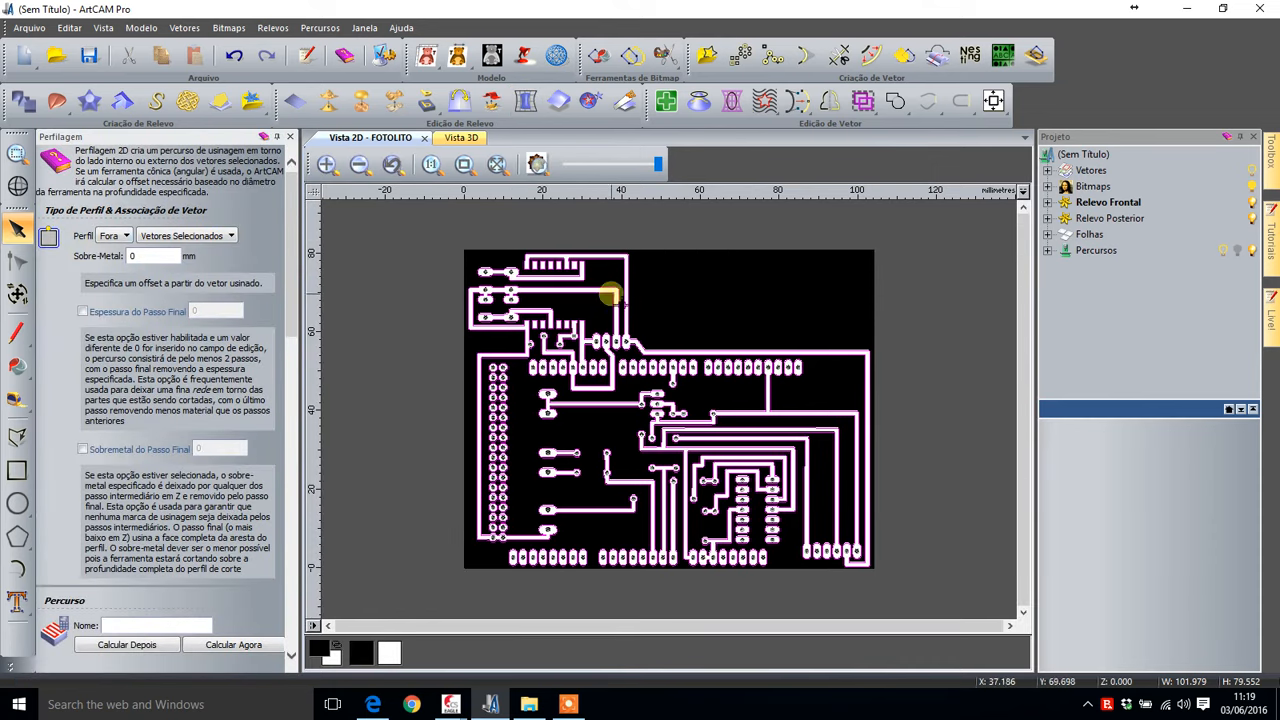
{"action": "left_click_drag", "start_coordinate": [291, 225], "coordinate": [291, 328]}
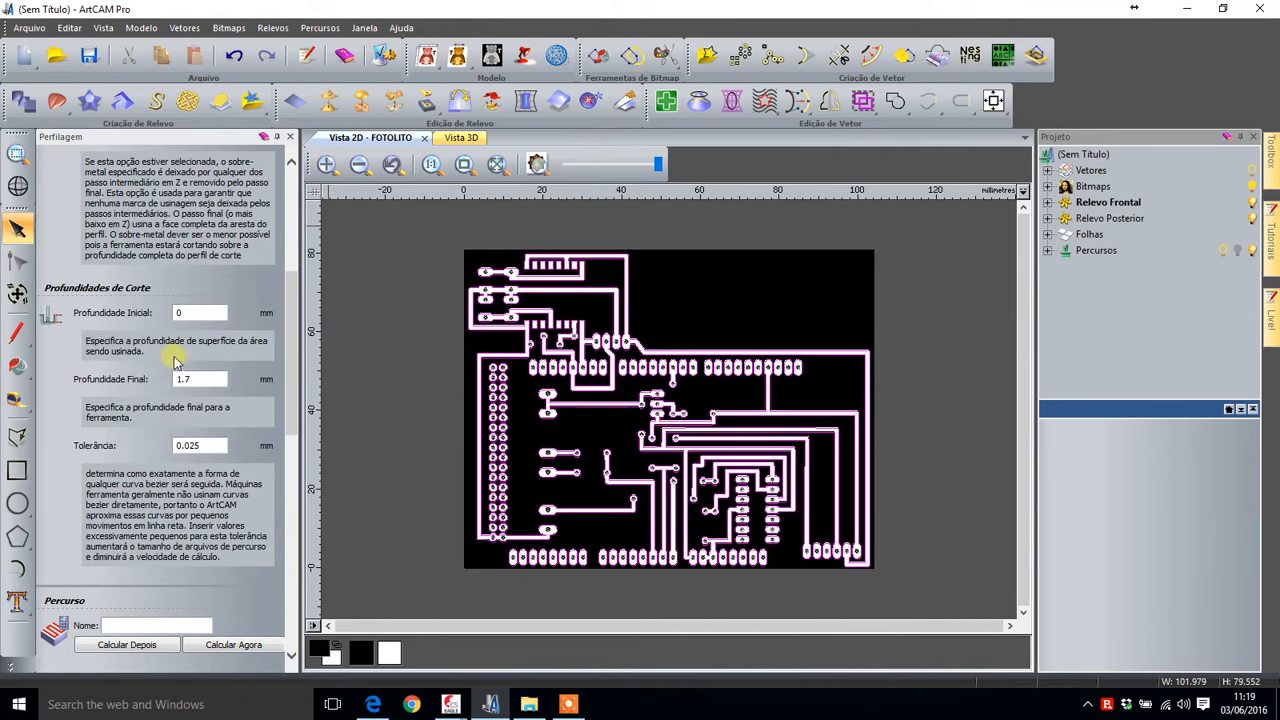
{"action": "left_click", "coordinate": [211, 379]}
{"action": "left_click_drag", "start_coordinate": [193, 381], "coordinate": [155, 387]}
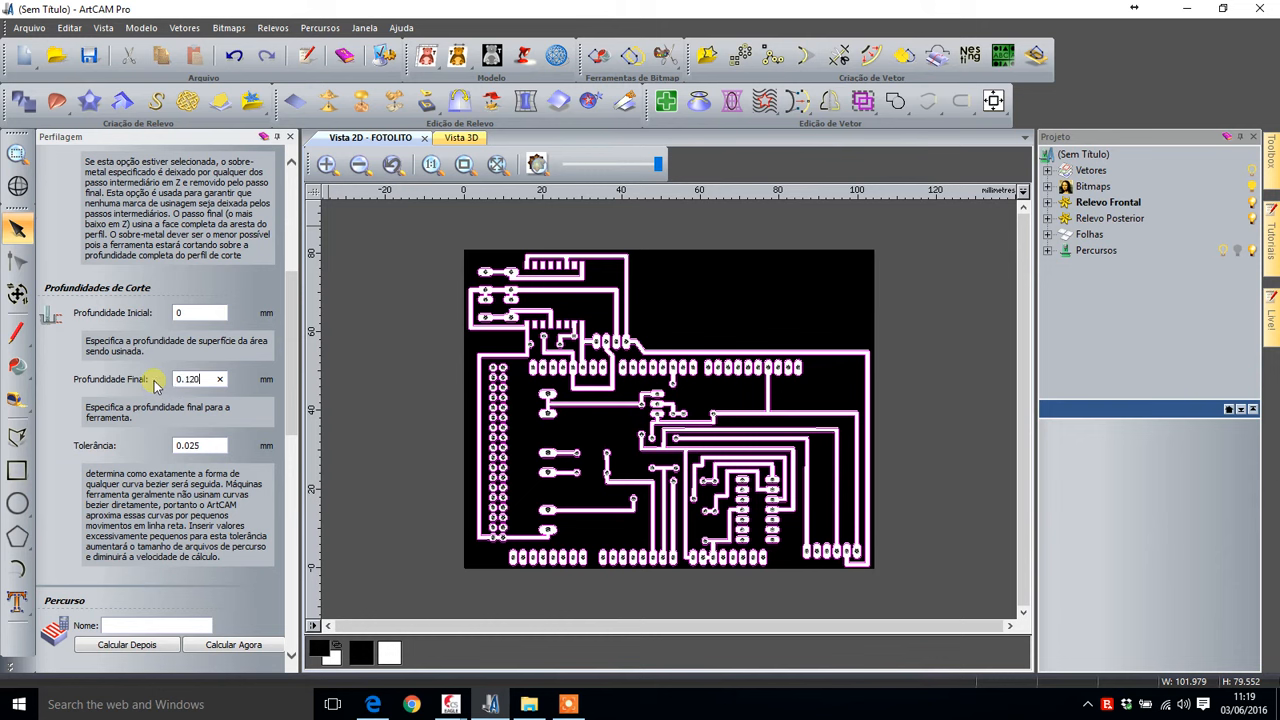
{"action": "left_click_drag", "start_coordinate": [205, 452], "coordinate": [130, 448]}
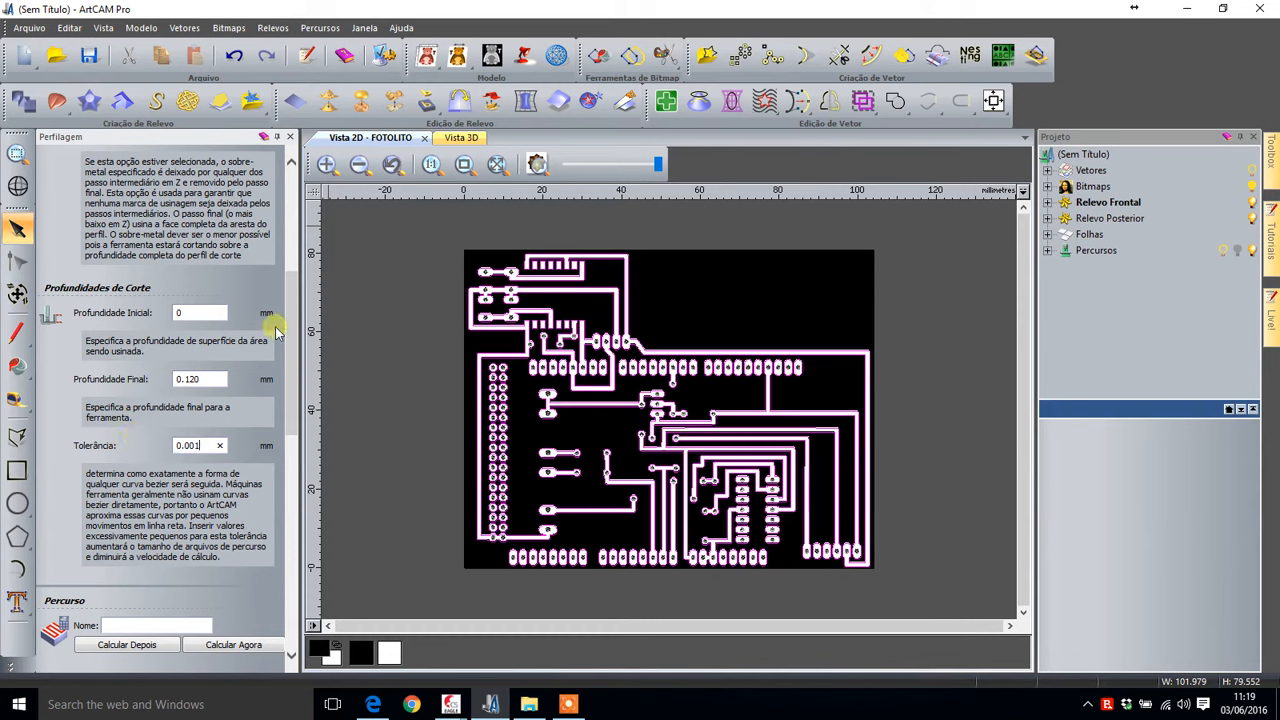
- Review the Engraving 0.1mm 60º cutter's feed settings and units in the tool database and assign it to the profiling toolpath
{"action": "left_click_drag", "start_coordinate": [294, 320], "coordinate": [293, 411]}
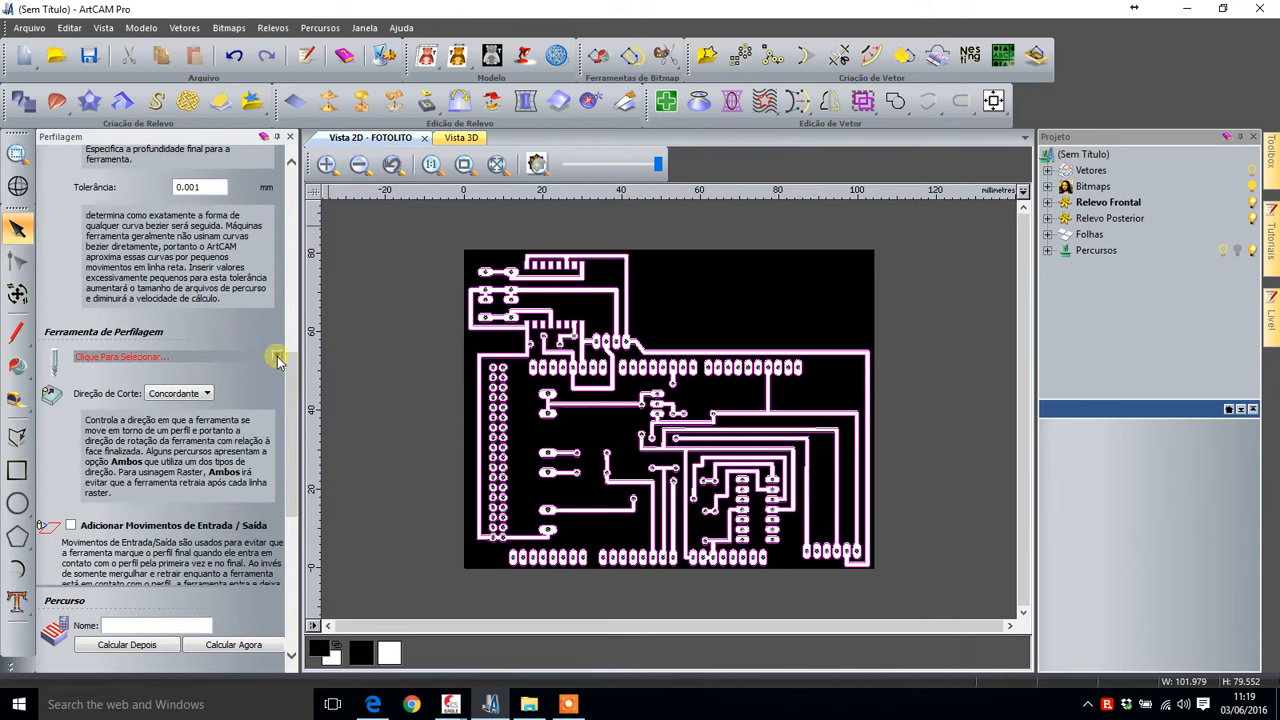
{"action": "left_click", "coordinate": [276, 356]}
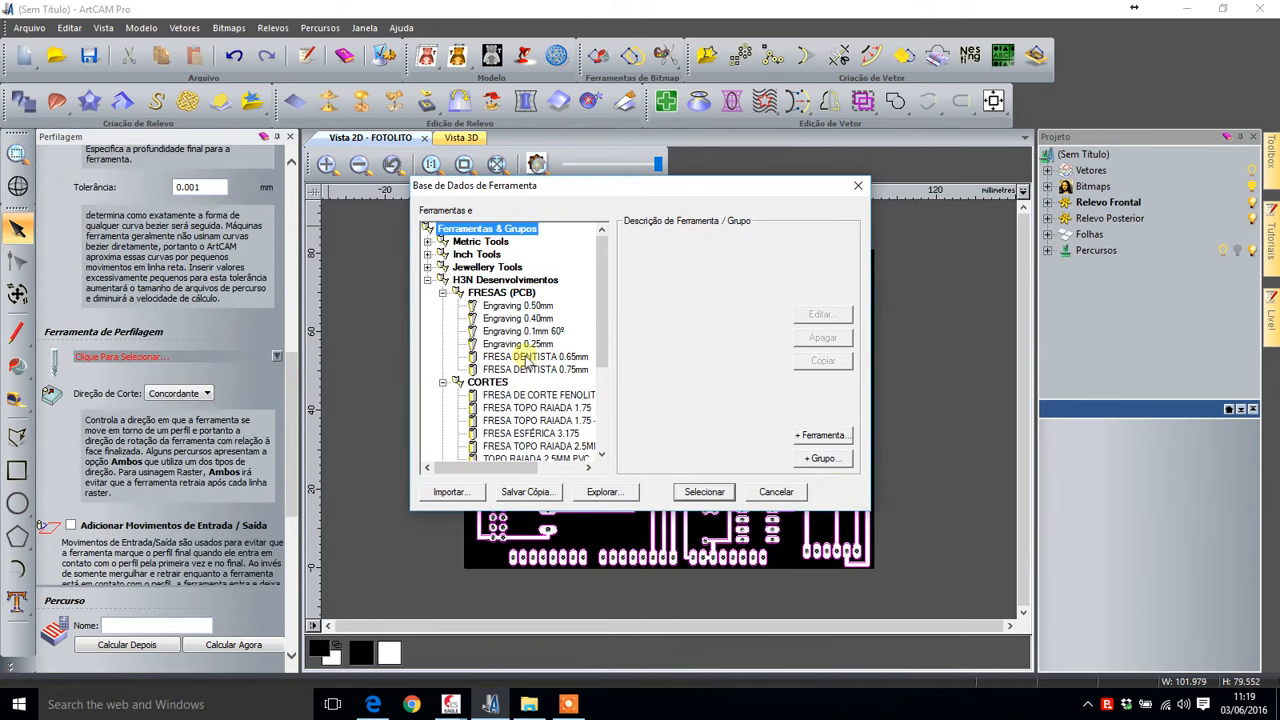
{"action": "left_click", "coordinate": [558, 331]}
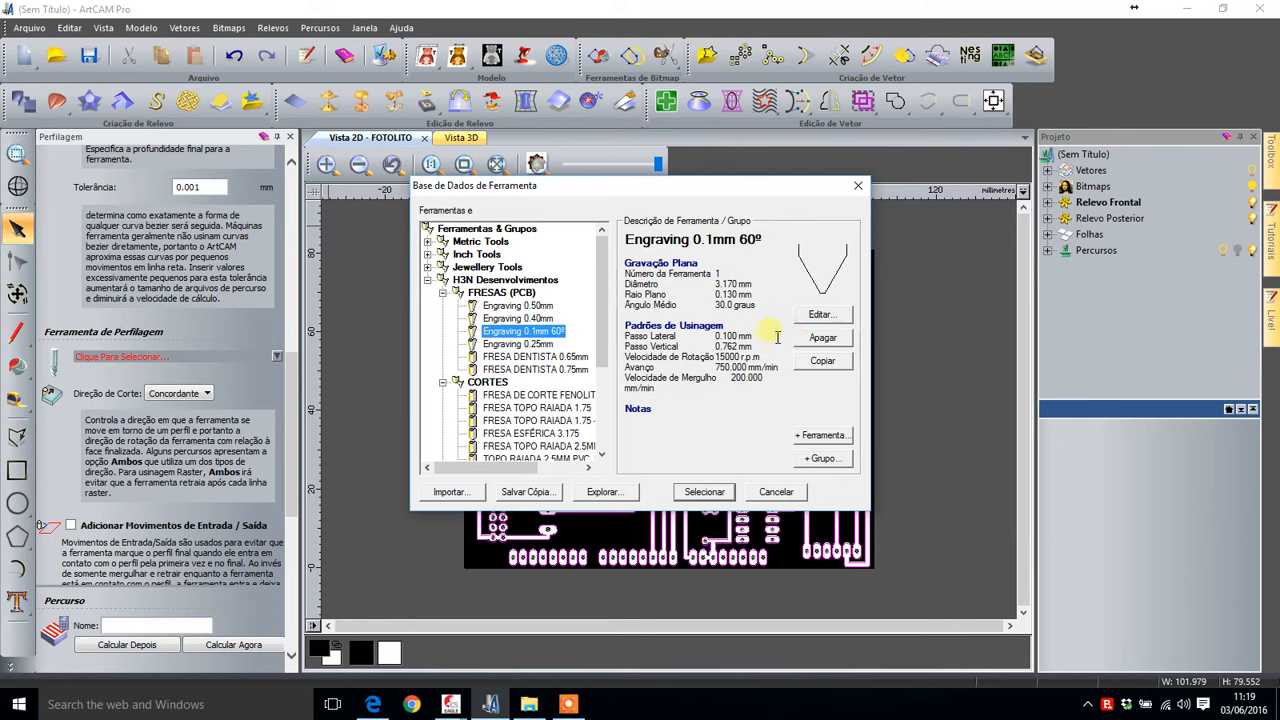
{"action": "left_click", "coordinate": [818, 316]}
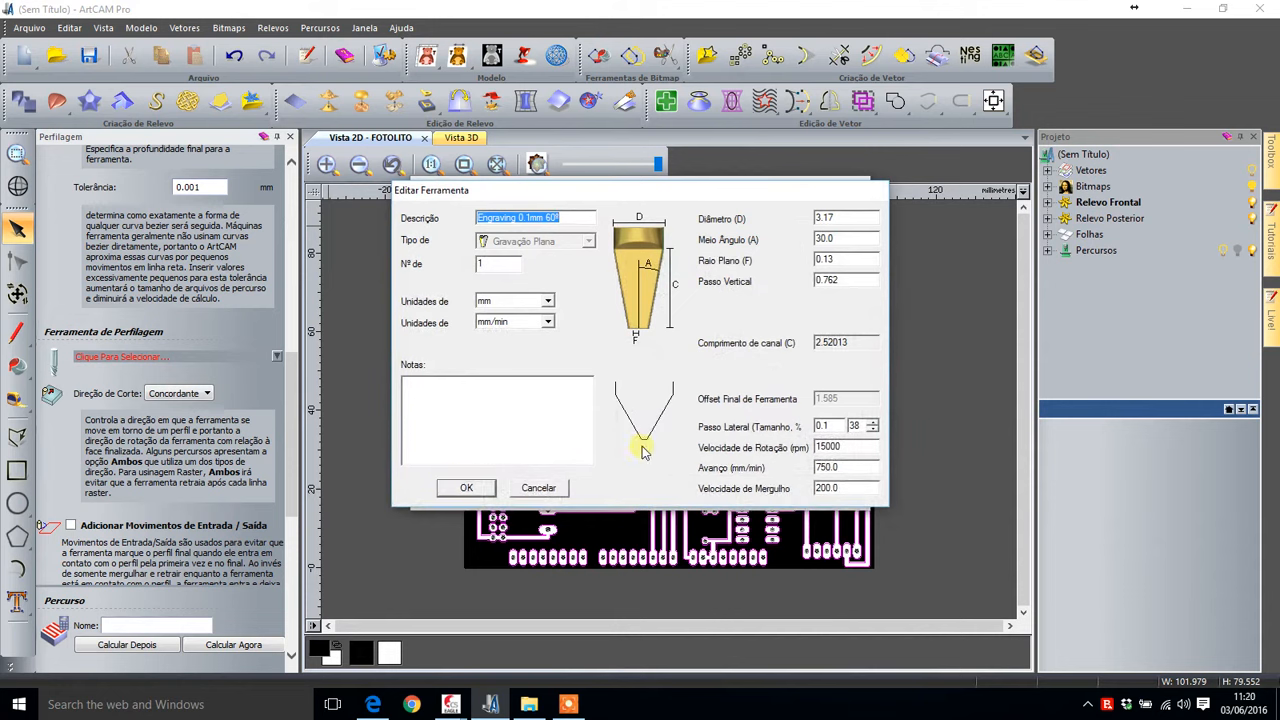
{"action": "left_click_drag", "start_coordinate": [845, 467], "coordinate": [780, 491]}
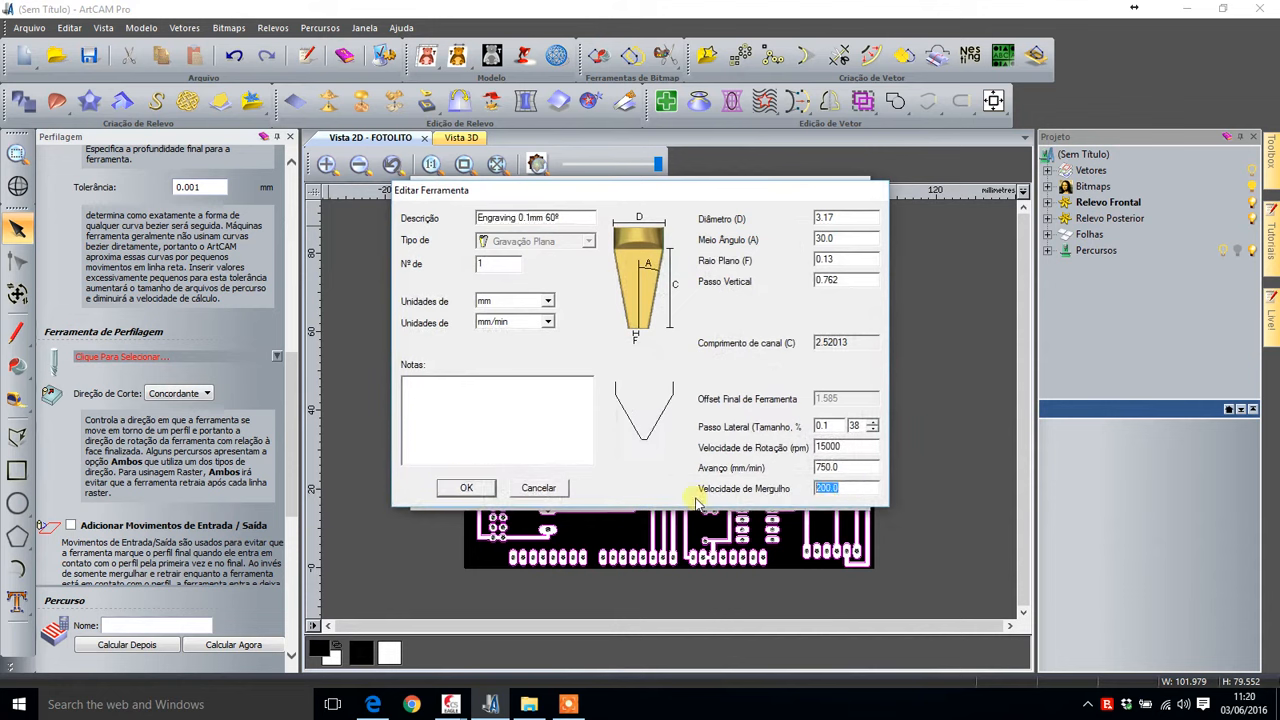
{"action": "left_click", "coordinate": [505, 325]}
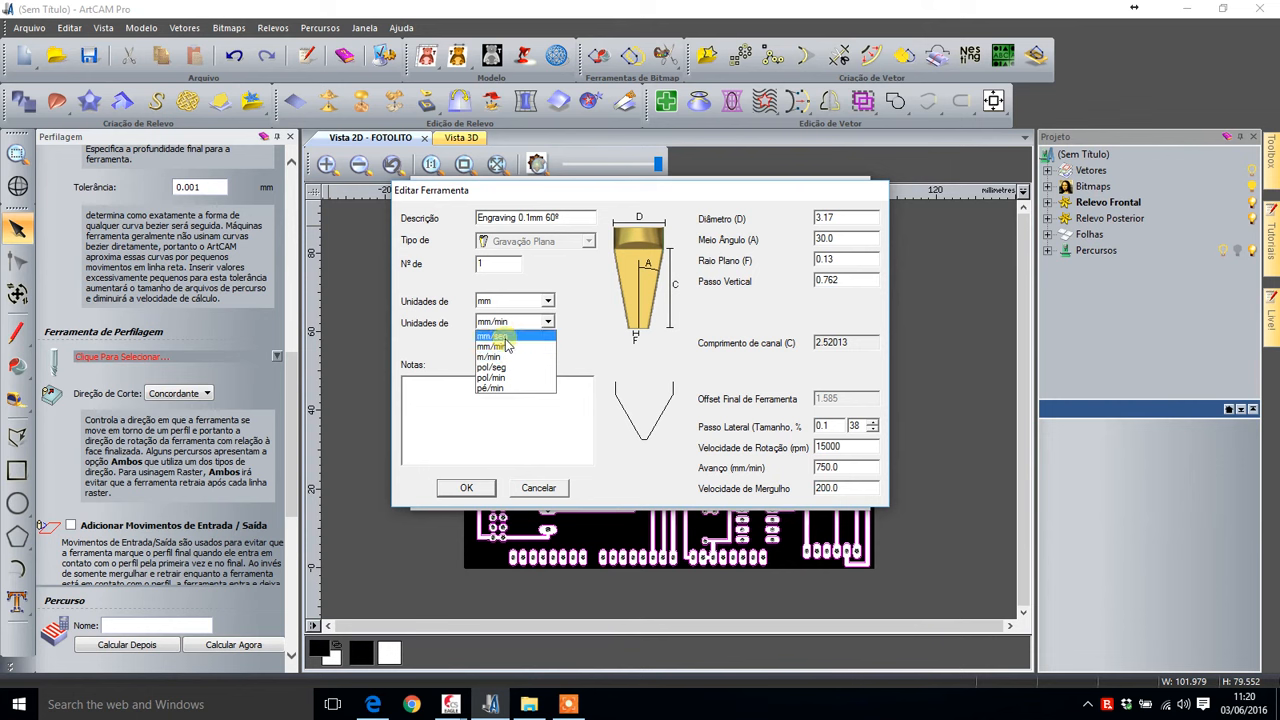
{"action": "left_click", "coordinate": [592, 349]}
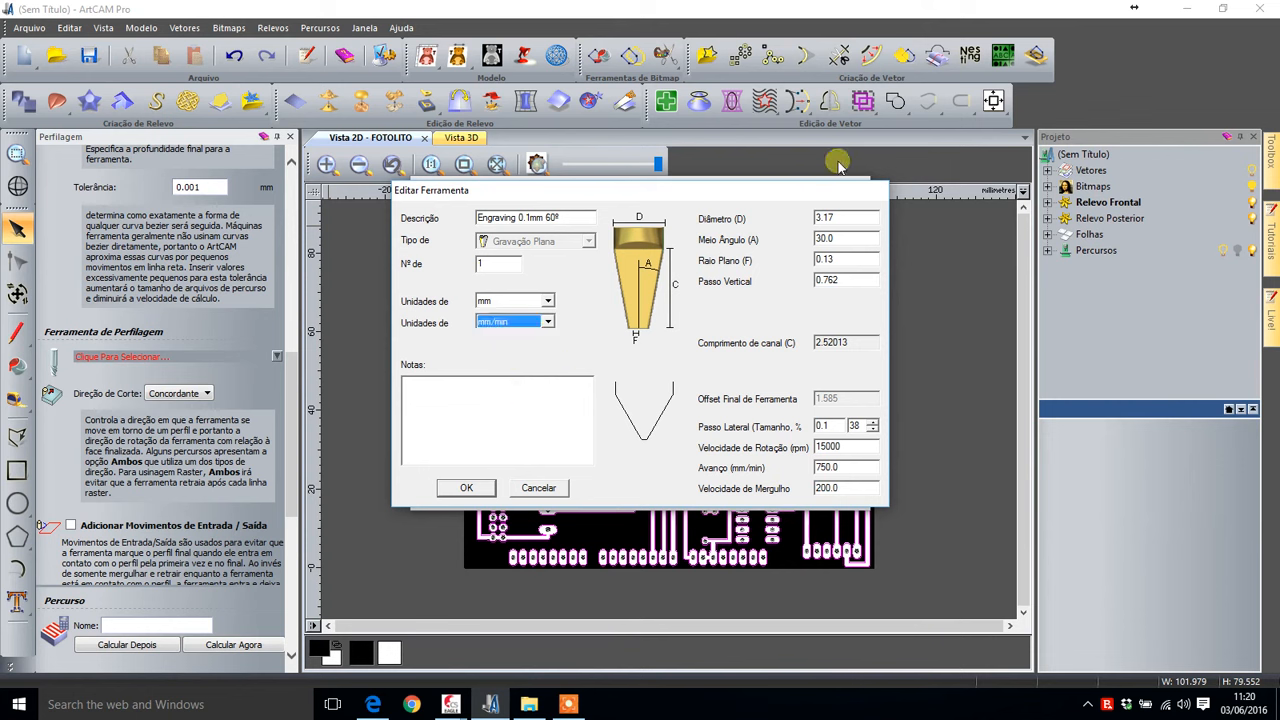
{"action": "left_click", "coordinate": [533, 487]}
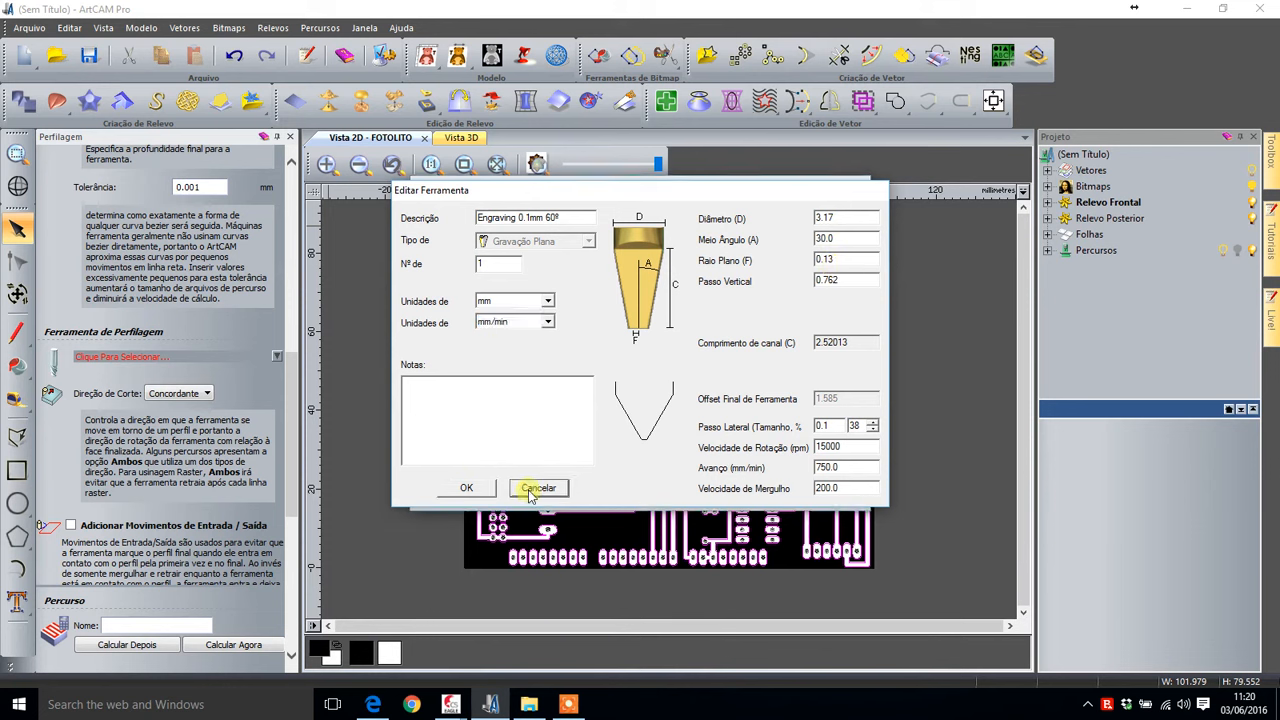
{"action": "left_click", "coordinate": [700, 492]}
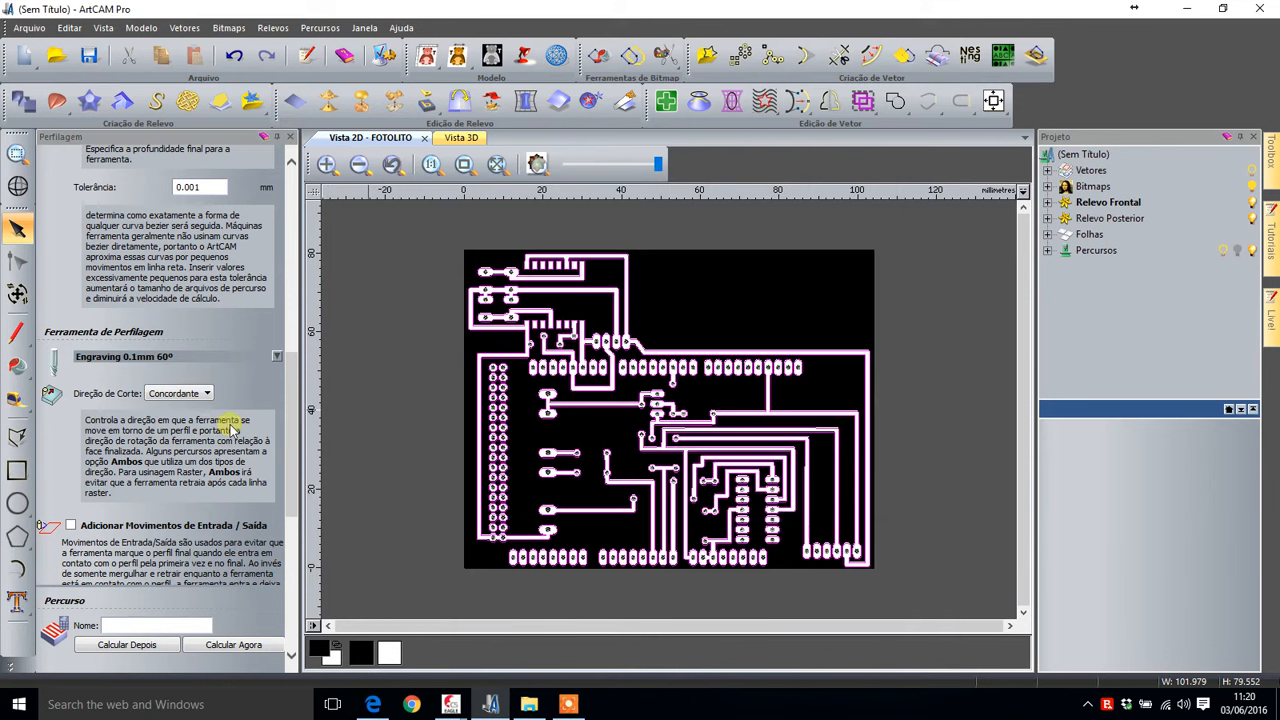
- Name the profiling toolpath FRESAR, calculate it immediately and inspect the isolation paths around the pads
{"action": "left_click_drag", "start_coordinate": [295, 410], "coordinate": [300, 595]}
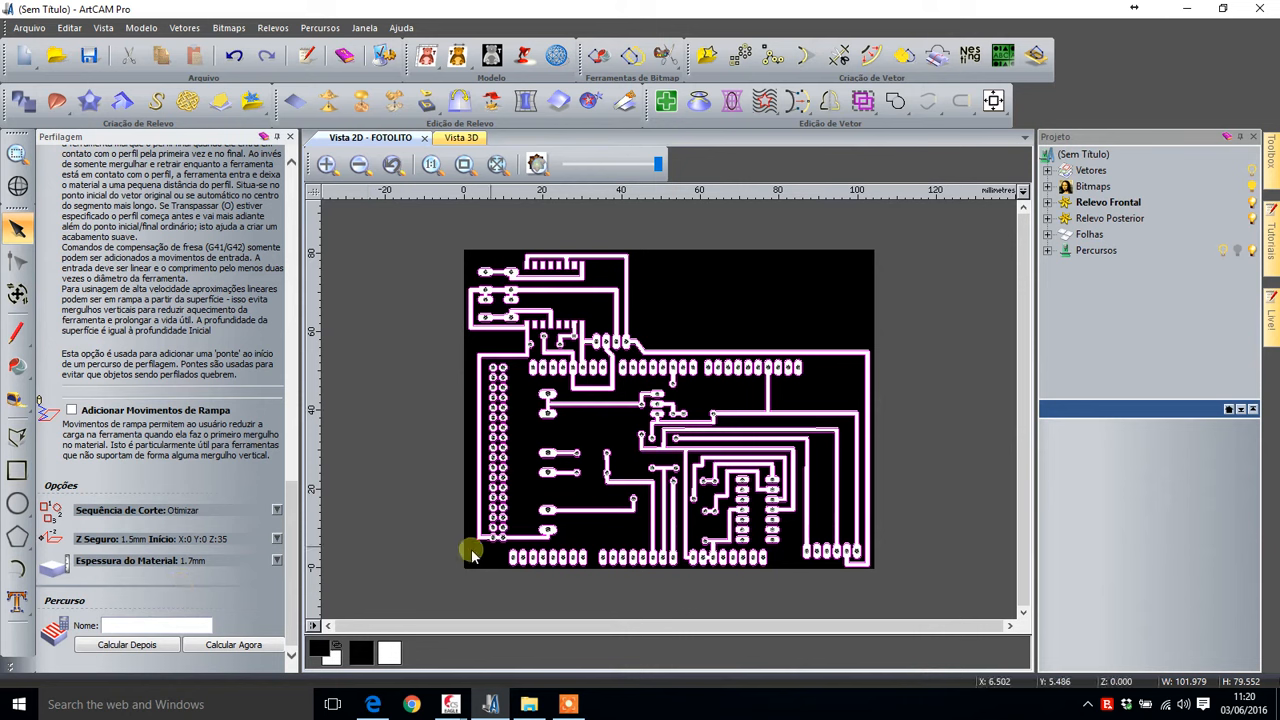
{"action": "left_click", "coordinate": [187, 628]}
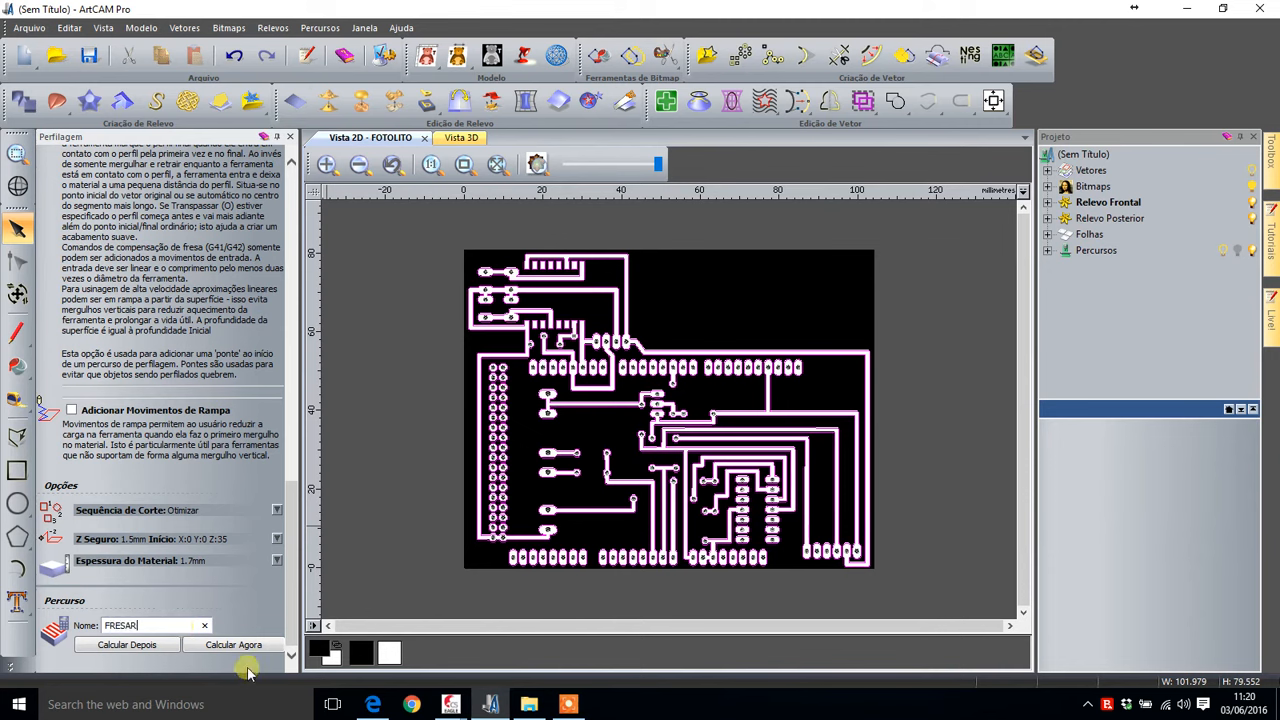
{"action": "left_click", "coordinate": [233, 645]}
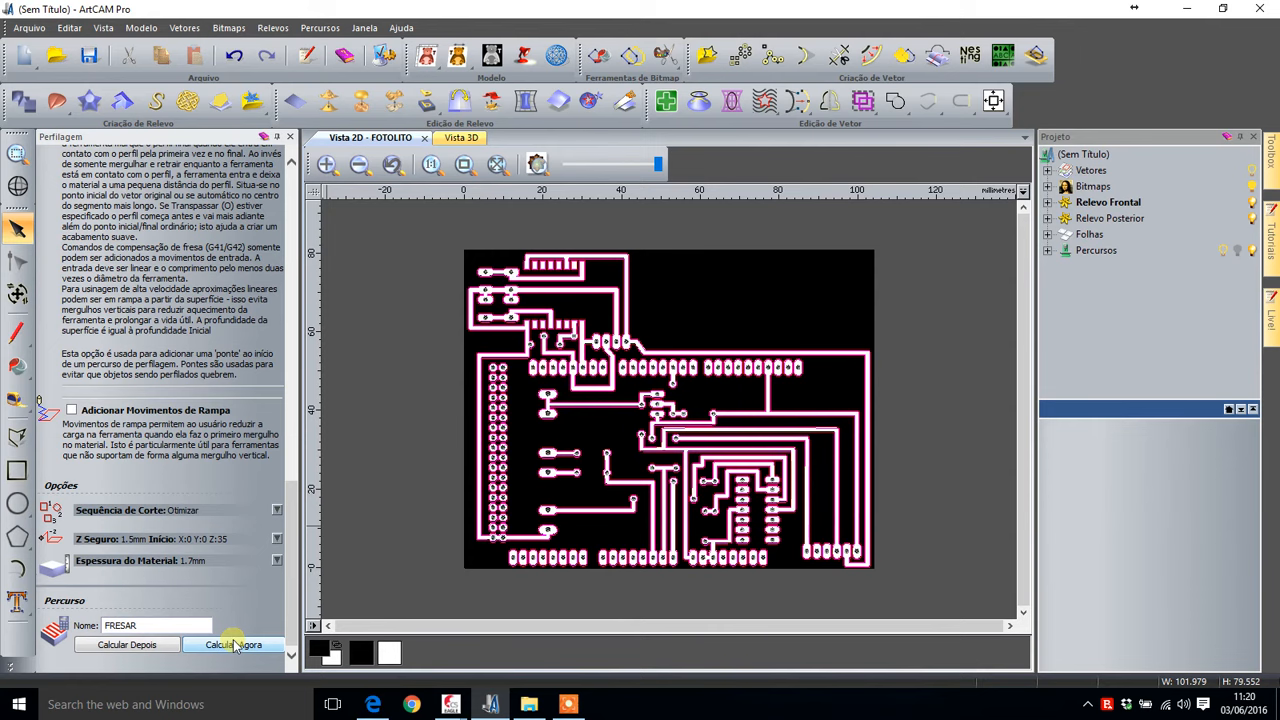
{"action": "scroll", "coordinate": [540, 449], "scroll_direction": "up", "scroll_amount": 4}
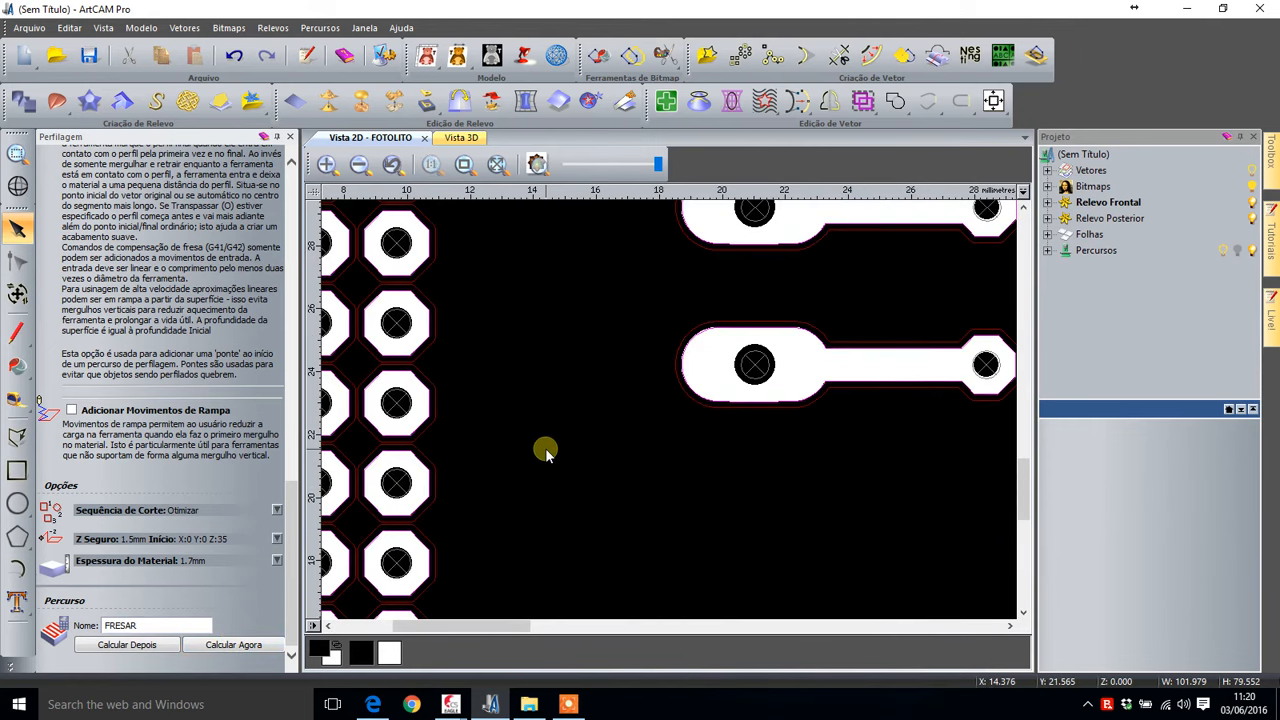
{"action": "left_click_drag", "start_coordinate": [451, 625], "coordinate": [406, 625]}
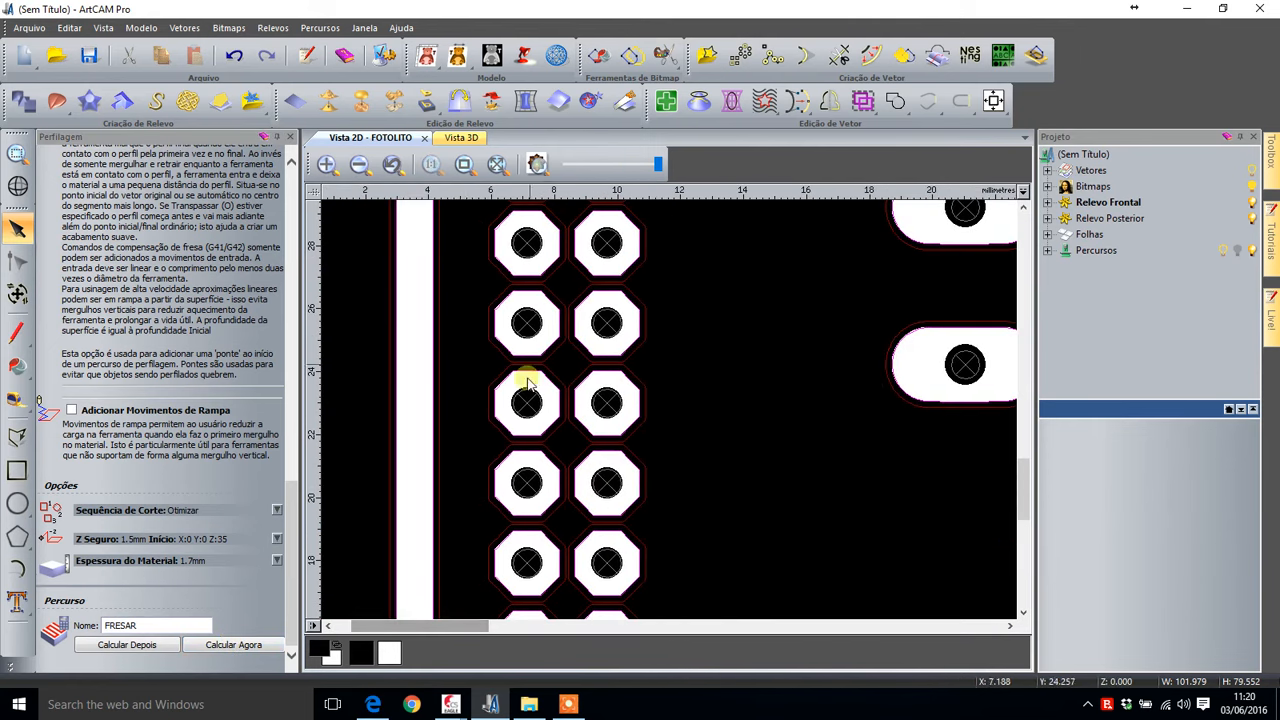
{"action": "left_click_drag", "start_coordinate": [286, 493], "coordinate": [286, 295]}
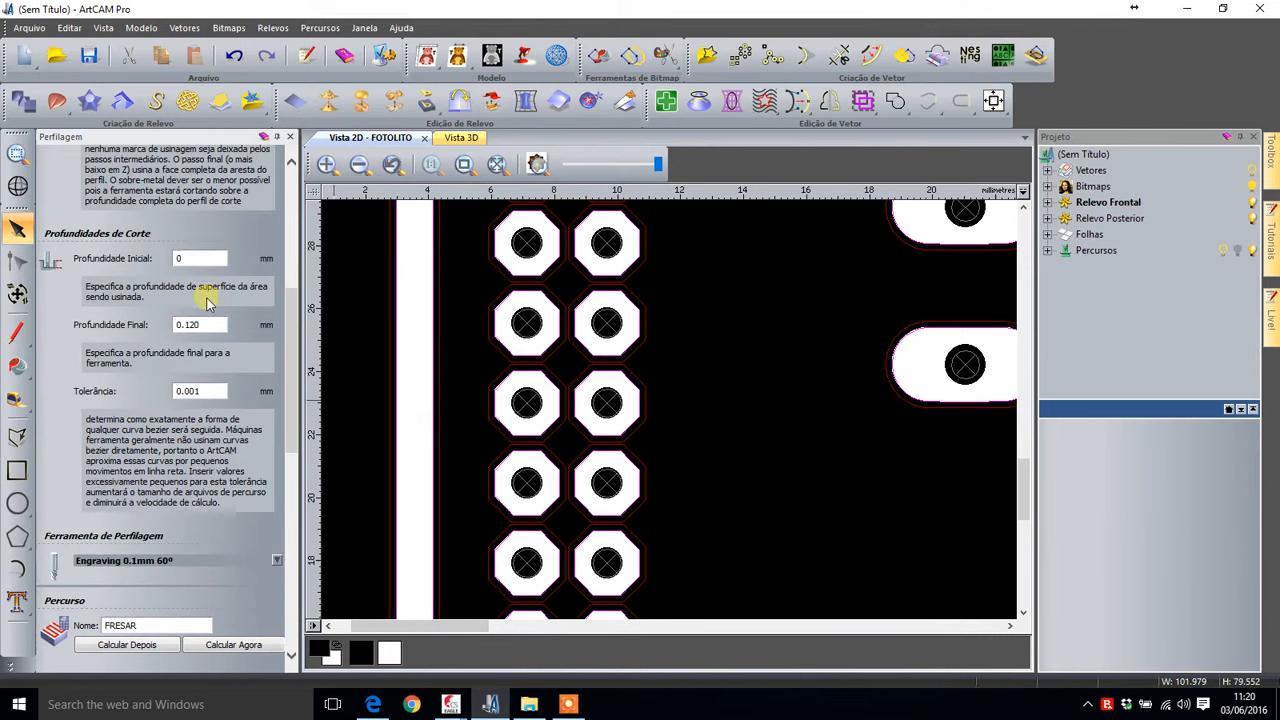
- Try final depths of 0.2 and 0.195 mm for the FRESAR profiling toolpath, recalculating to compare the paths between the pads
{"action": "left_click", "coordinate": [143, 651]}
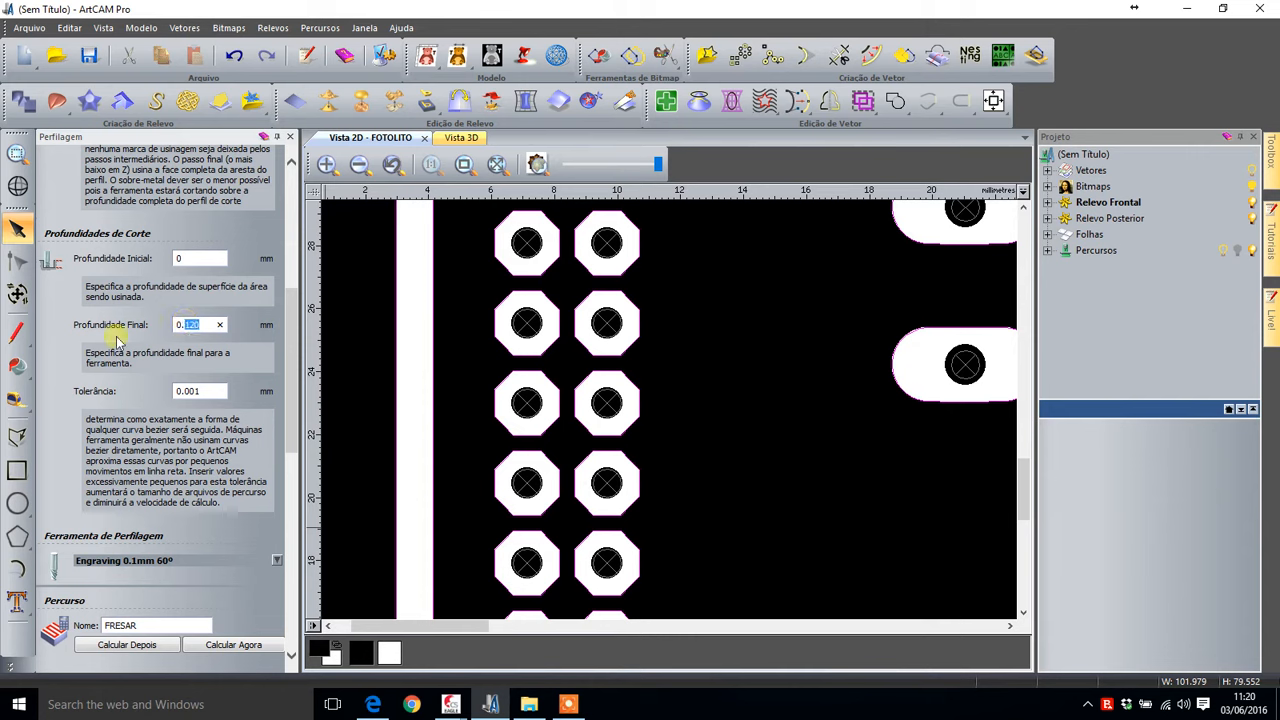
{"action": "left_click", "coordinate": [205, 645]}
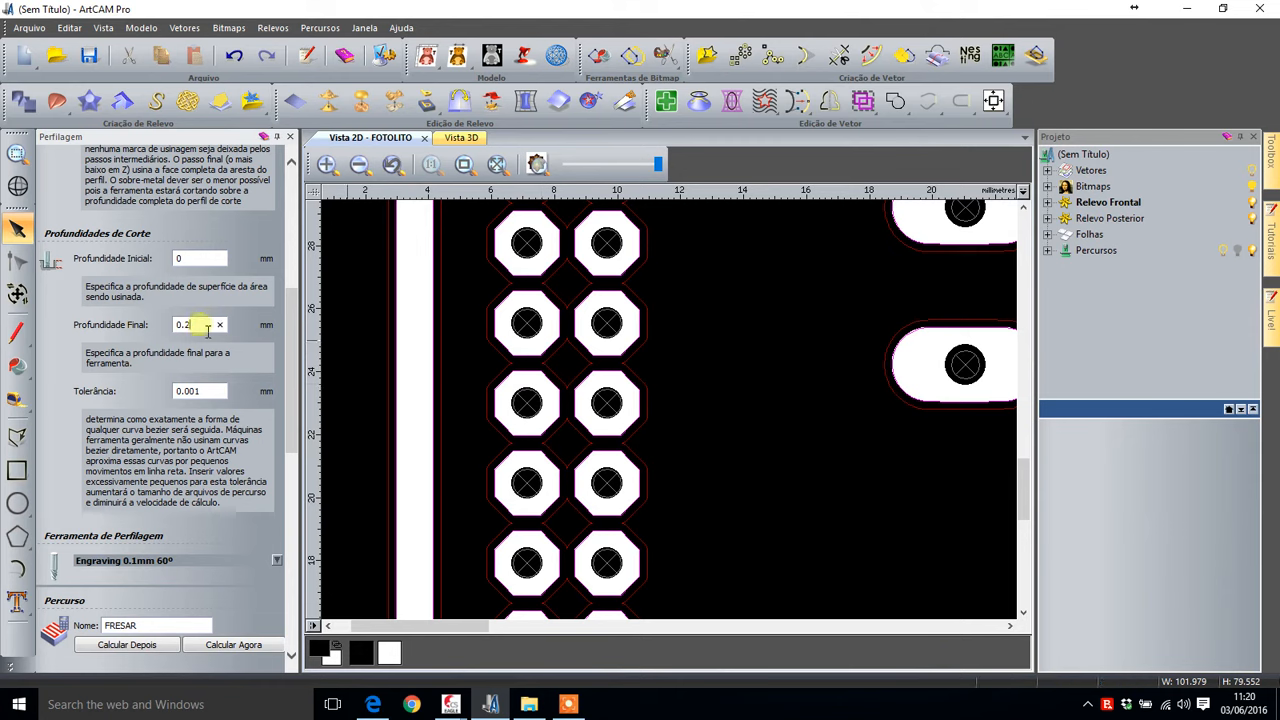
{"action": "left_click", "coordinate": [99, 650]}
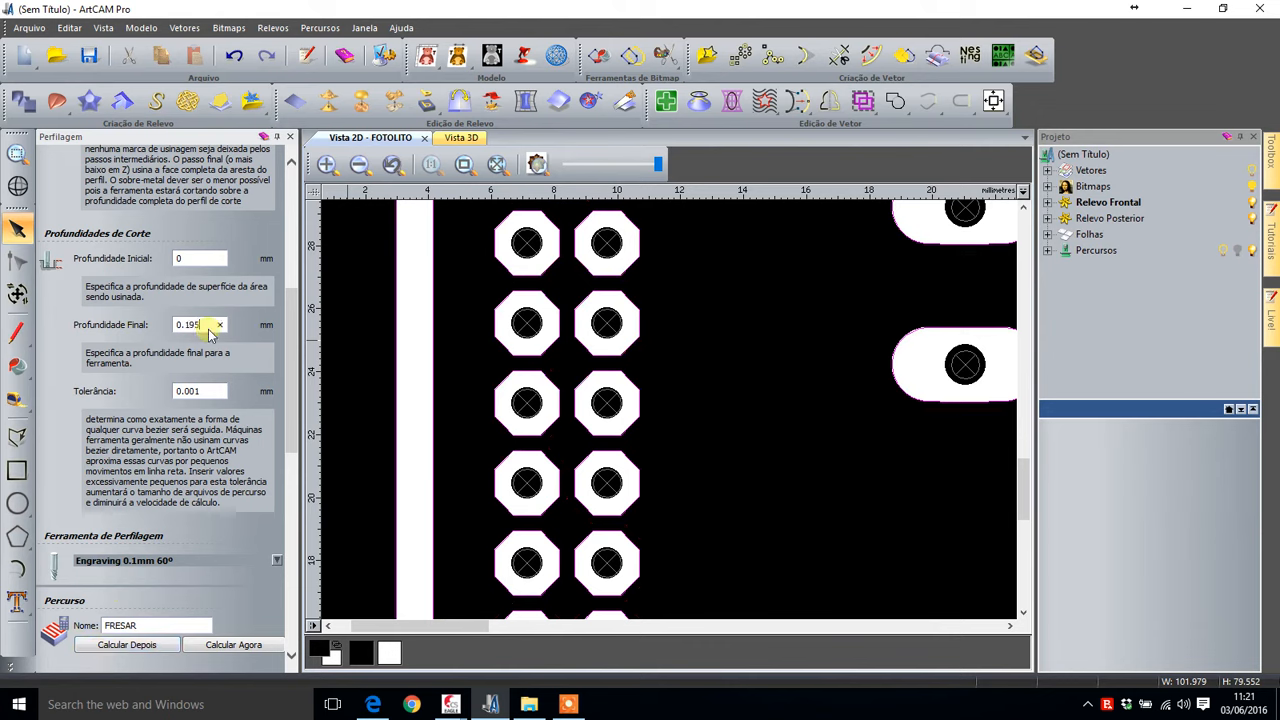
{"action": "left_click", "coordinate": [220, 647]}
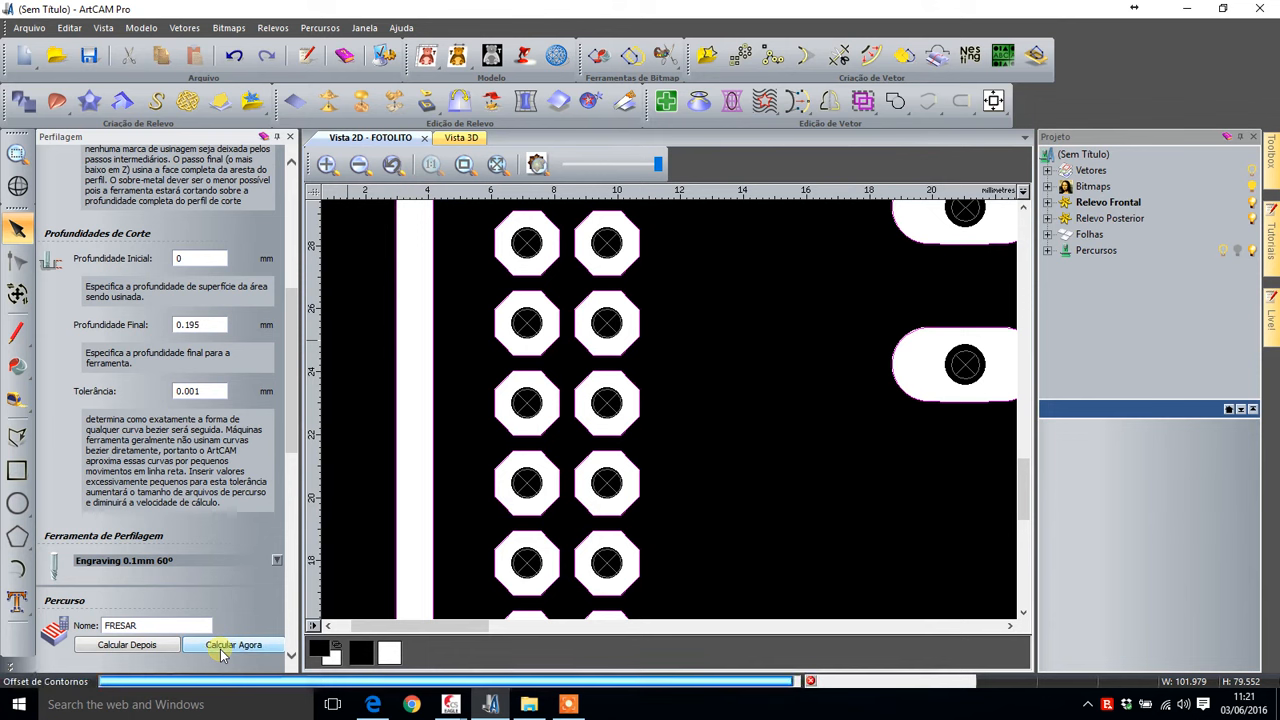
{"action": "left_click", "coordinate": [130, 647]}
- Set the FRESAR toolpath's final depth to 0.15 mm, recalculate it and inspect the isolation paths across the board
{"action": "left_click", "coordinate": [207, 329]}
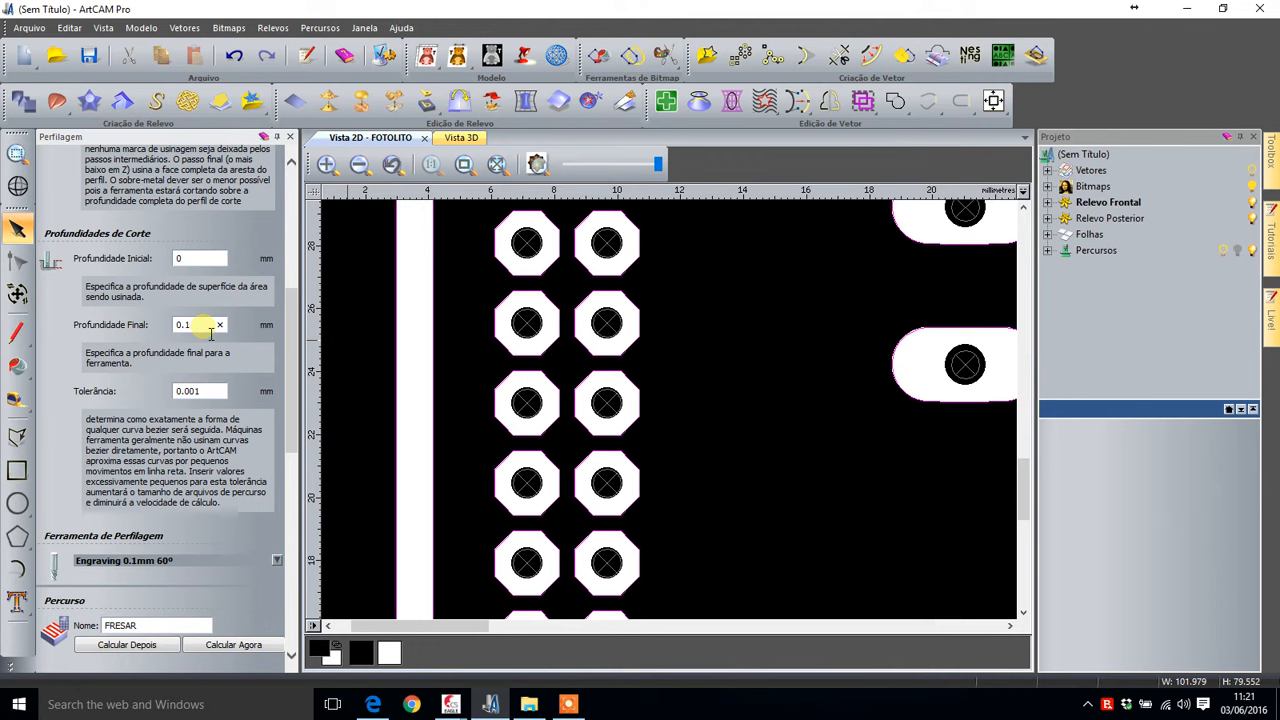
{"action": "left_click", "coordinate": [226, 650]}
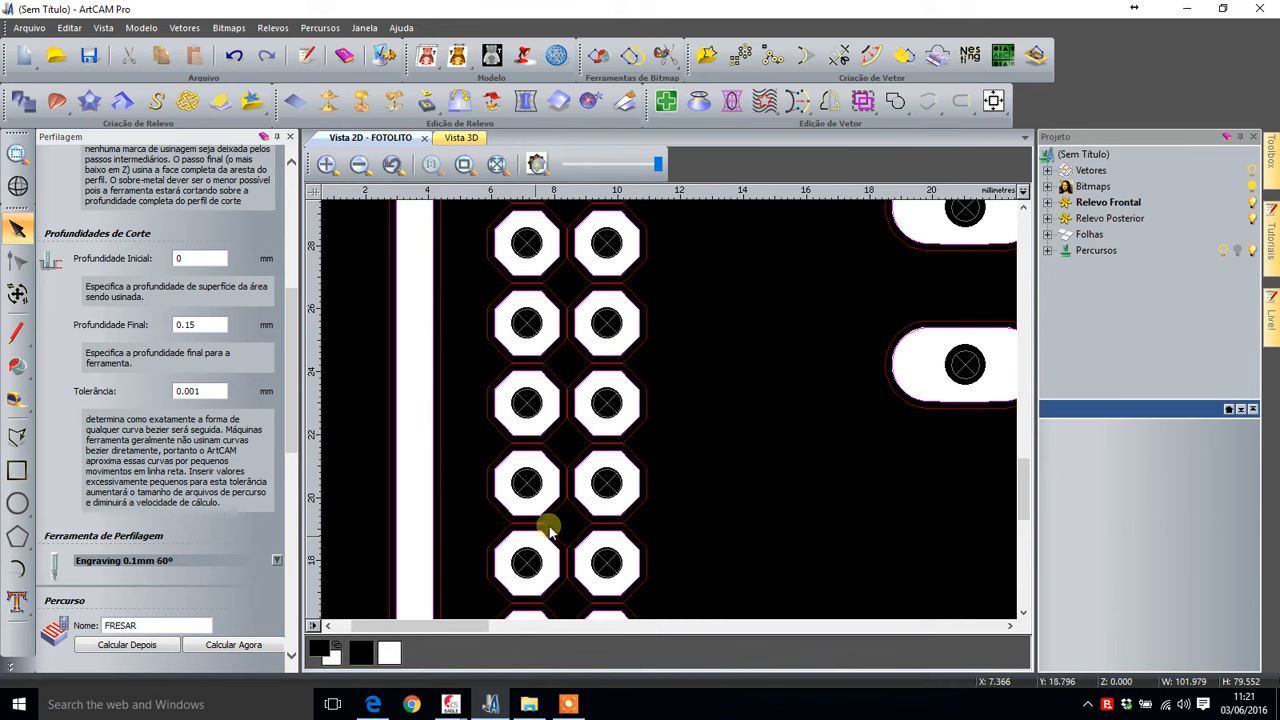
{"action": "left_click", "coordinate": [290, 137]}
{"action": "left_click", "coordinate": [591, 374]}
{"action": "scroll", "coordinate": [591, 374], "scroll_direction": "down", "scroll_amount": 3}
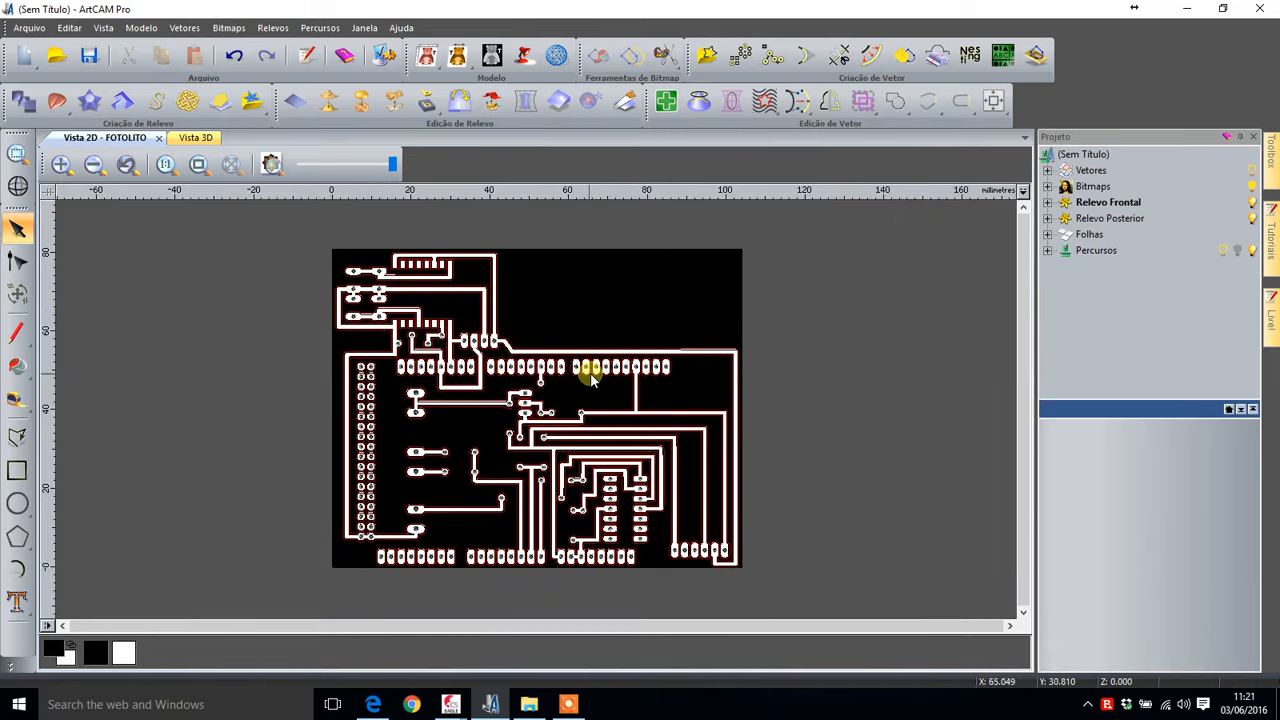
{"action": "scroll", "coordinate": [338, 312], "scroll_direction": "up", "scroll_amount": 1}
{"action": "scroll", "coordinate": [400, 452], "scroll_direction": "up", "scroll_amount": 2}
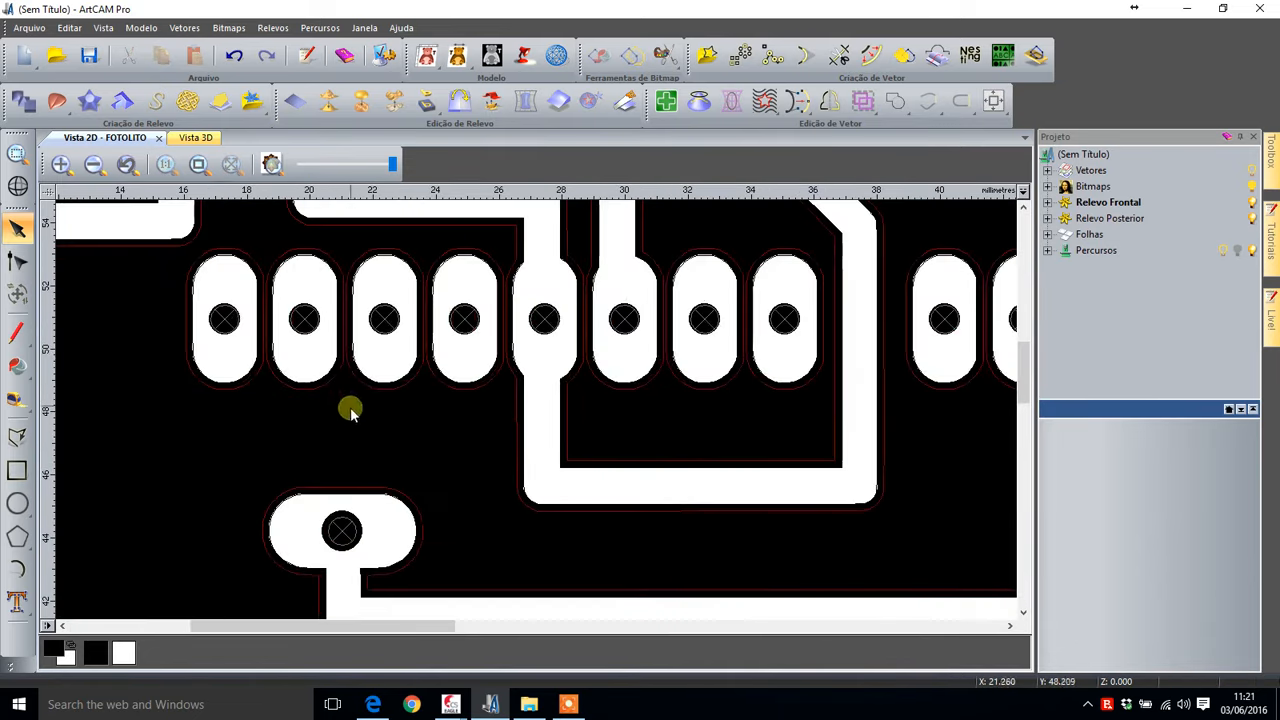
{"action": "left_click_drag", "start_coordinate": [1018, 371], "coordinate": [1012, 340]}
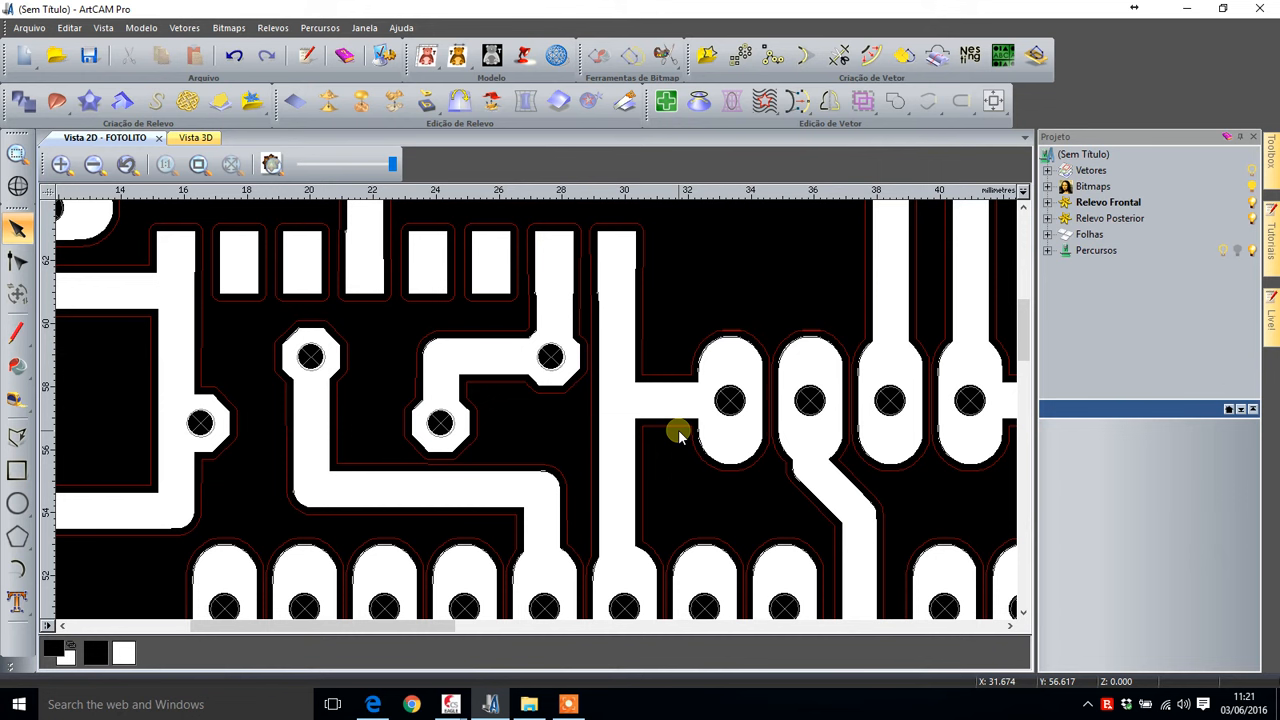
{"action": "scroll", "coordinate": [571, 366], "scroll_direction": "down", "scroll_amount": 2}
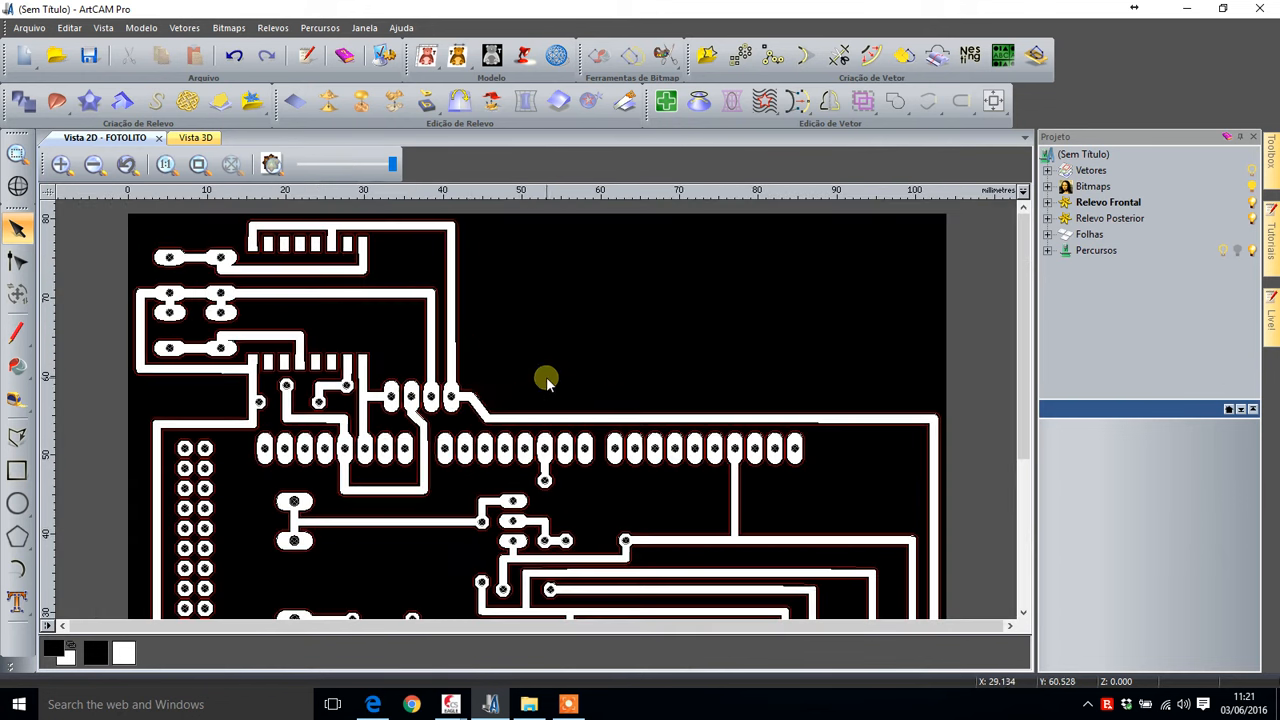
- Select the board's outer border and start a 2D profiling toolpath on it with the profile type Ao Longo
{"action": "left_click", "coordinate": [129, 259]}
{"action": "left_click", "coordinate": [320, 28]}
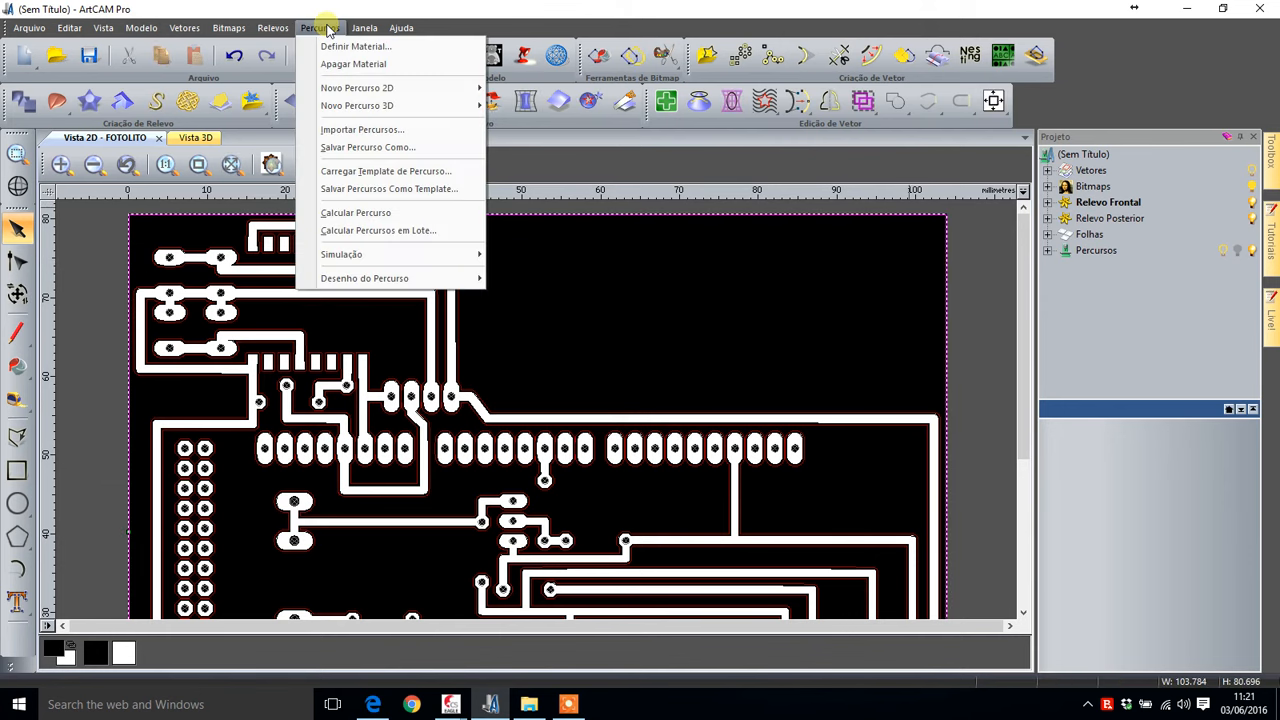
{"action": "mouse_move", "coordinate": [344, 88]}
{"action": "left_click", "coordinate": [538, 90]}
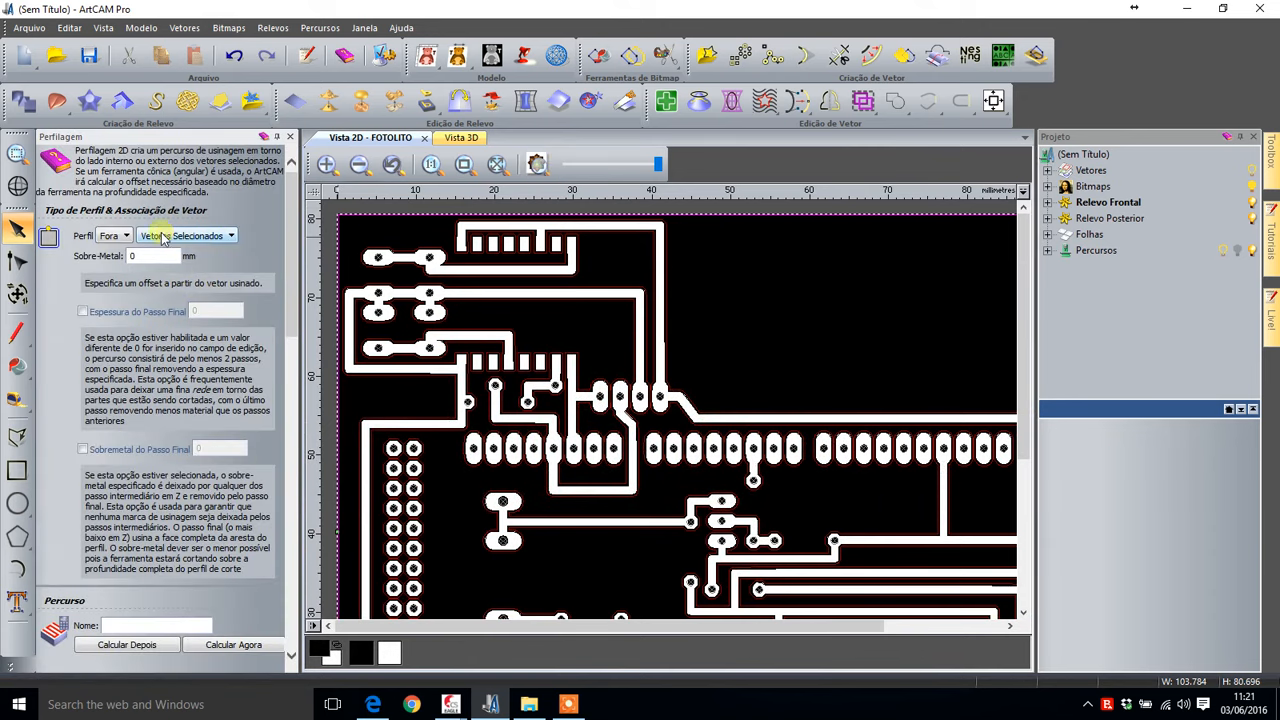
{"action": "left_click", "coordinate": [115, 236]}
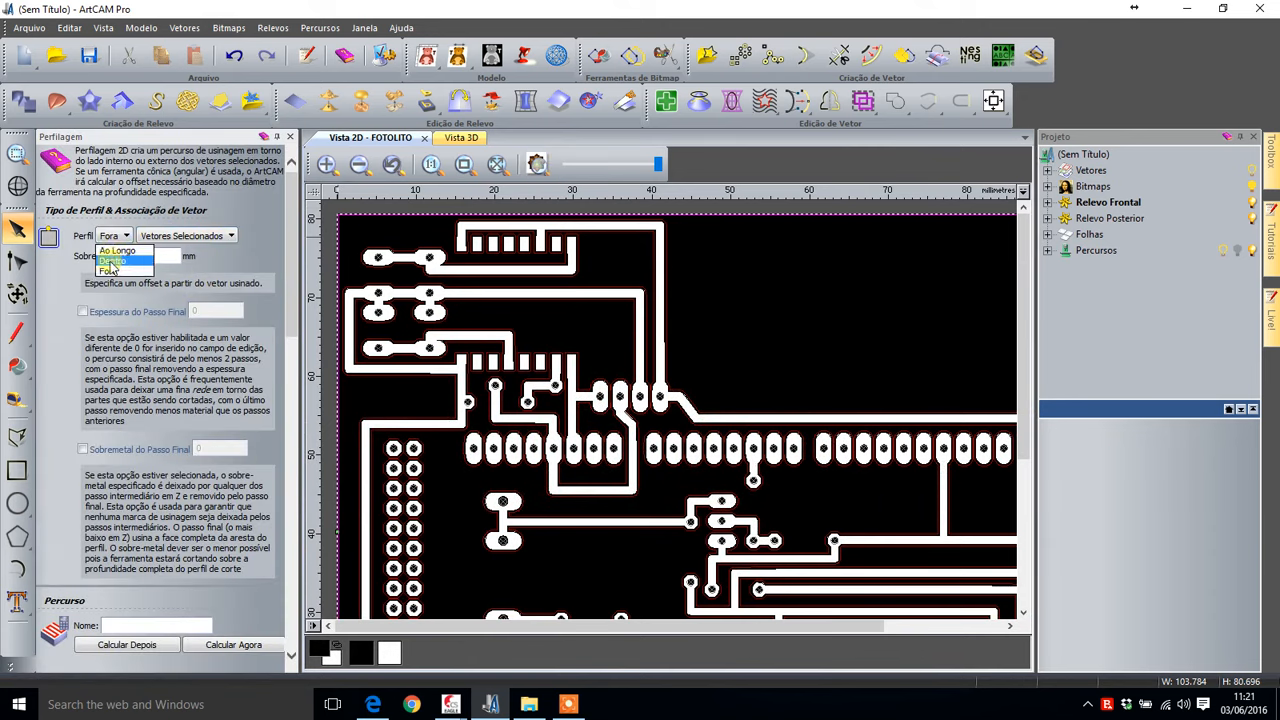
{"action": "left_click", "coordinate": [117, 271]}
{"action": "left_click", "coordinate": [113, 237]}
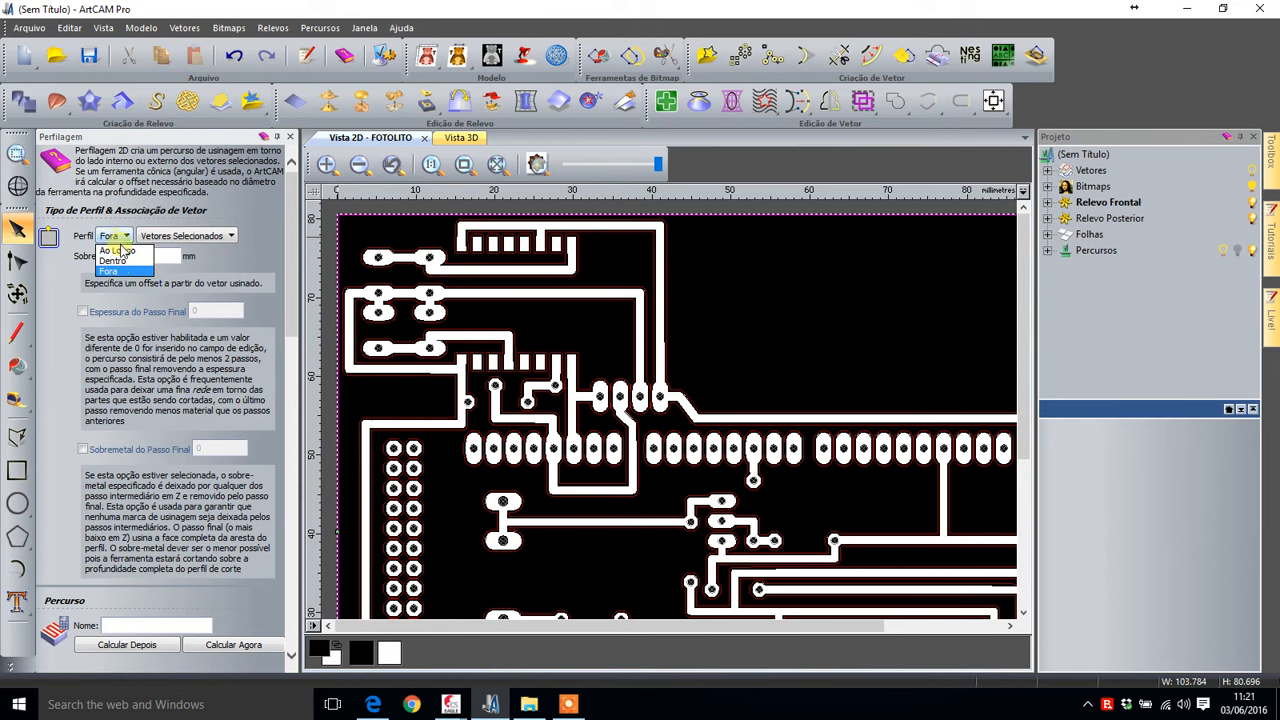
{"action": "left_click", "coordinate": [117, 250]}
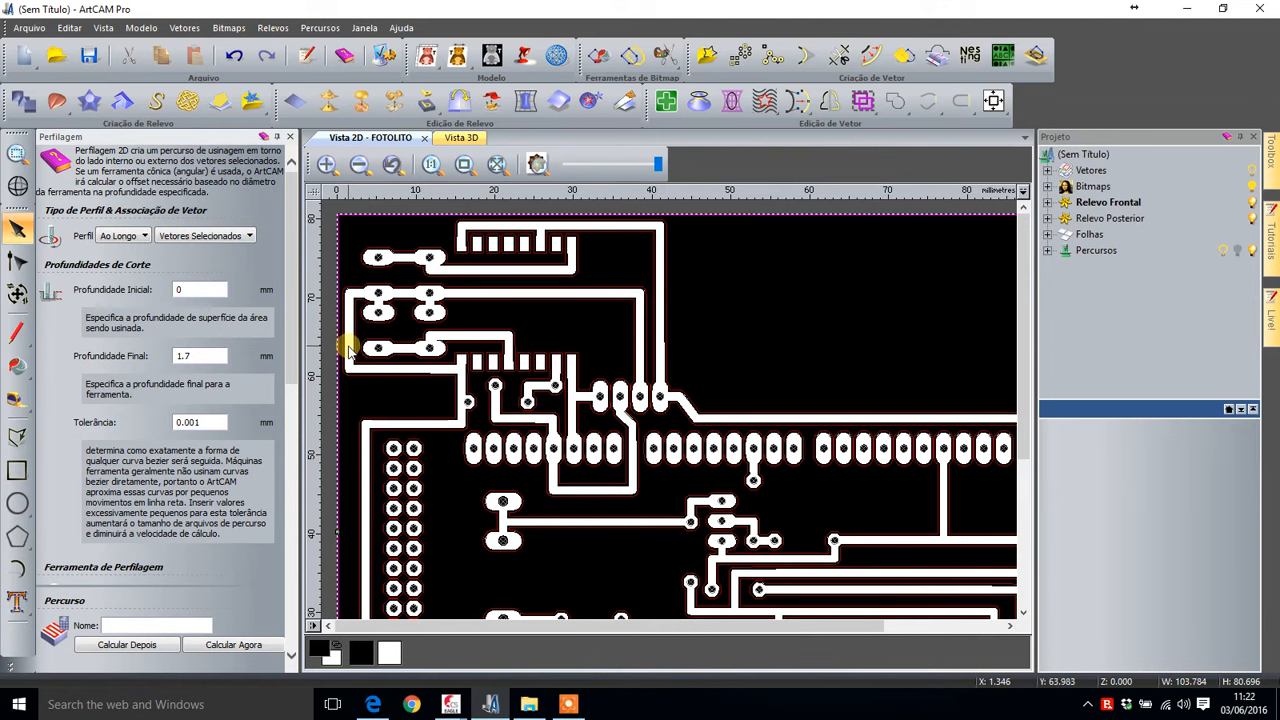
- Examine the clearance between the outer trace and the board border, comparing it with the EAGLE board and its grid
{"action": "scroll", "coordinate": [350, 360], "scroll_direction": "up", "scroll_amount": 3}
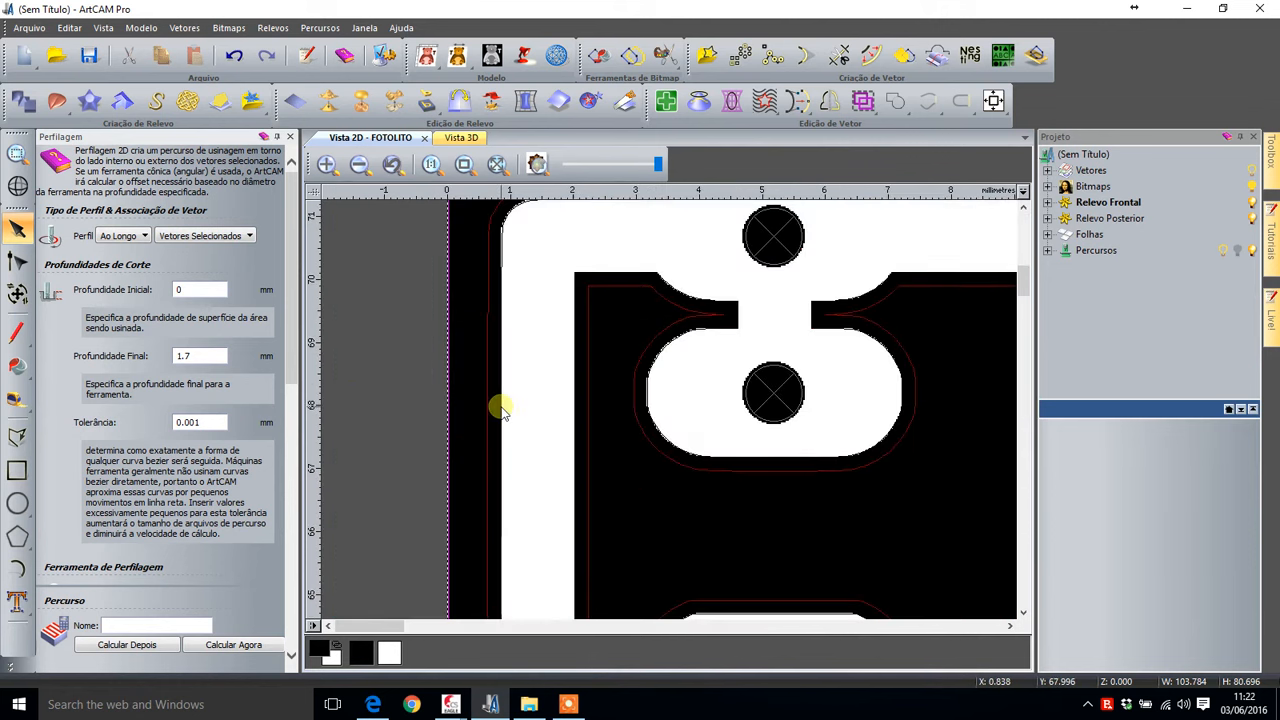
{"action": "mouse_move", "coordinate": [450, 705]}
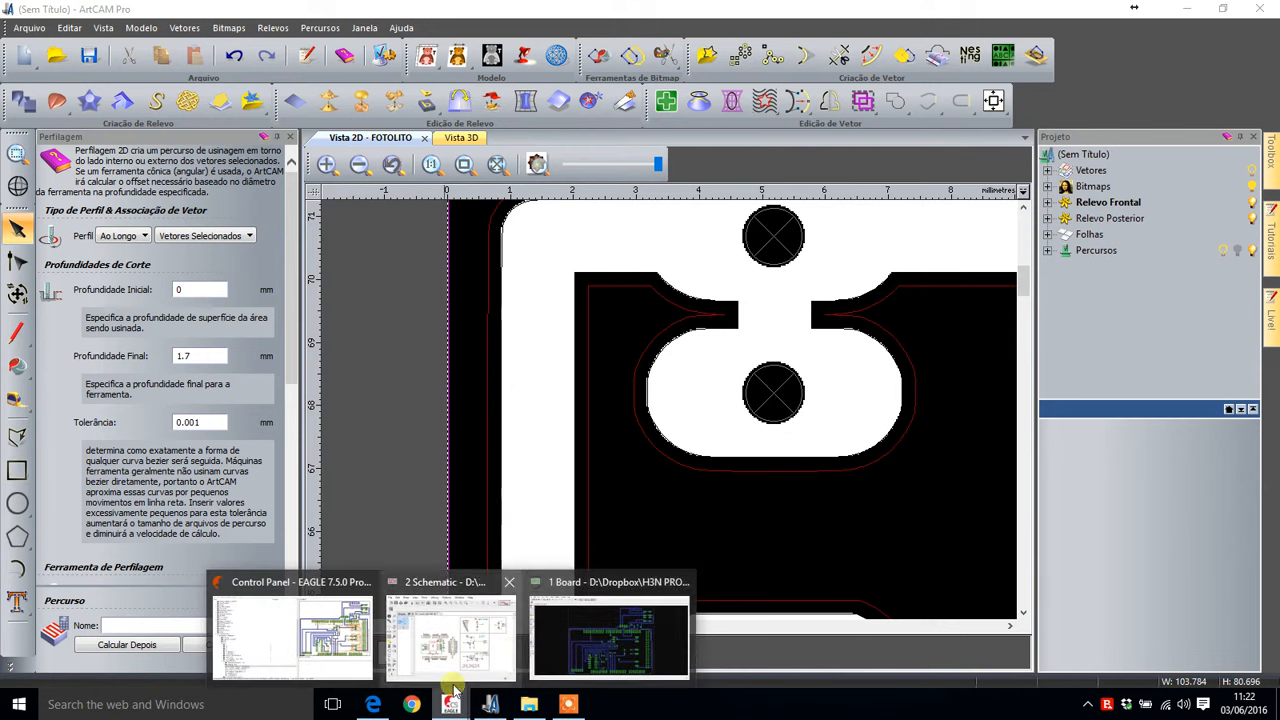
{"action": "left_click", "coordinate": [600, 645]}
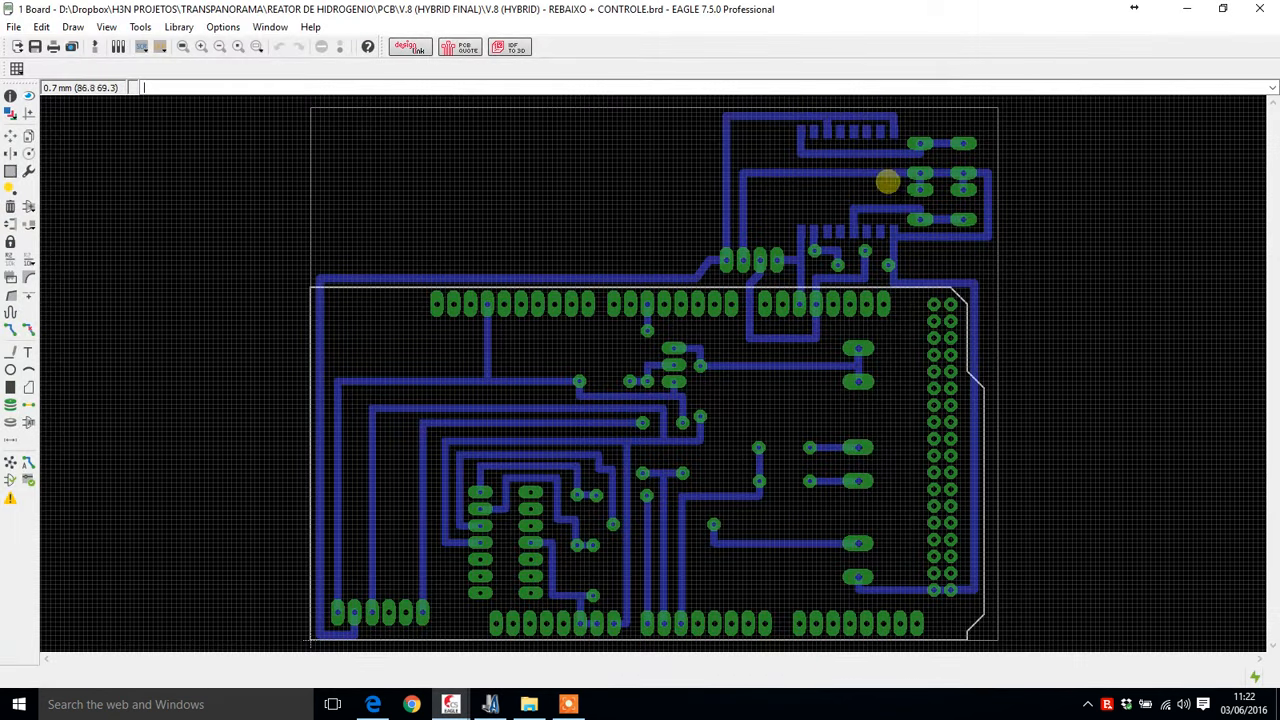
{"action": "scroll", "coordinate": [1008, 207], "scroll_direction": "up", "scroll_amount": 3}
{"action": "scroll", "coordinate": [995, 204], "scroll_direction": "up", "scroll_amount": 5}
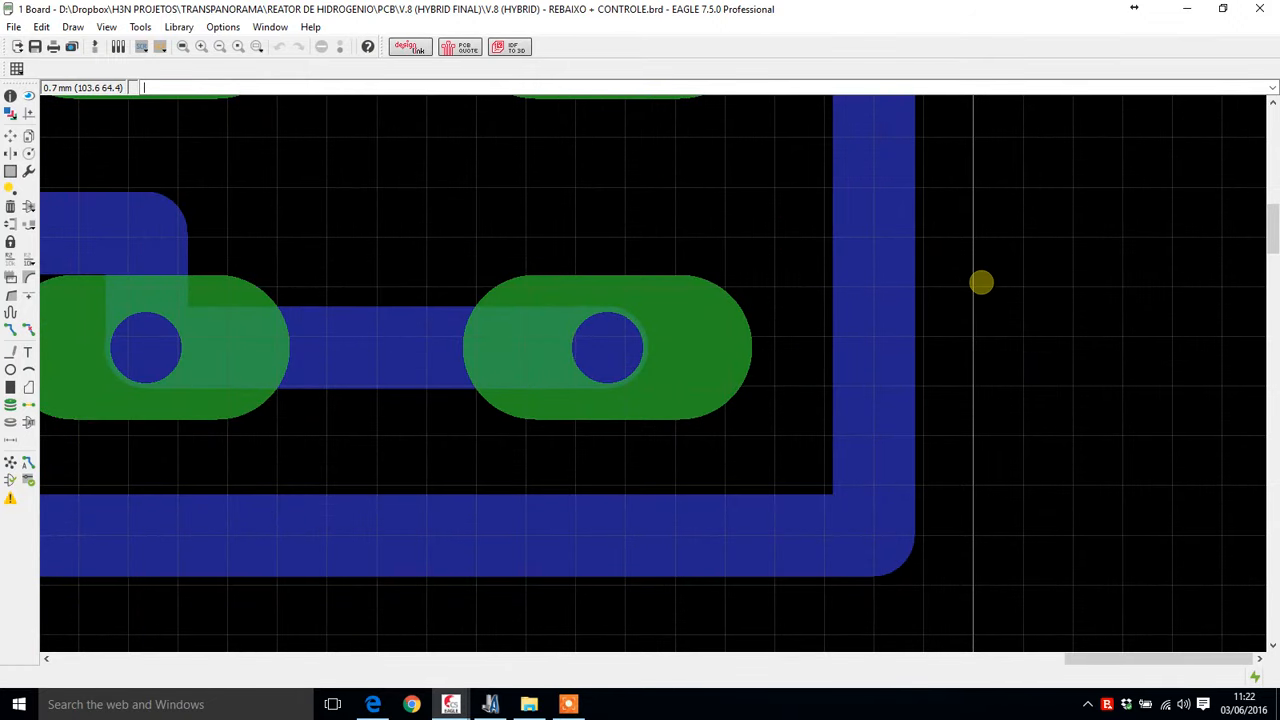
{"action": "scroll", "coordinate": [880, 298], "scroll_direction": "down", "scroll_amount": 3}
{"action": "scroll", "coordinate": [836, 300], "scroll_direction": "down", "scroll_amount": 2}
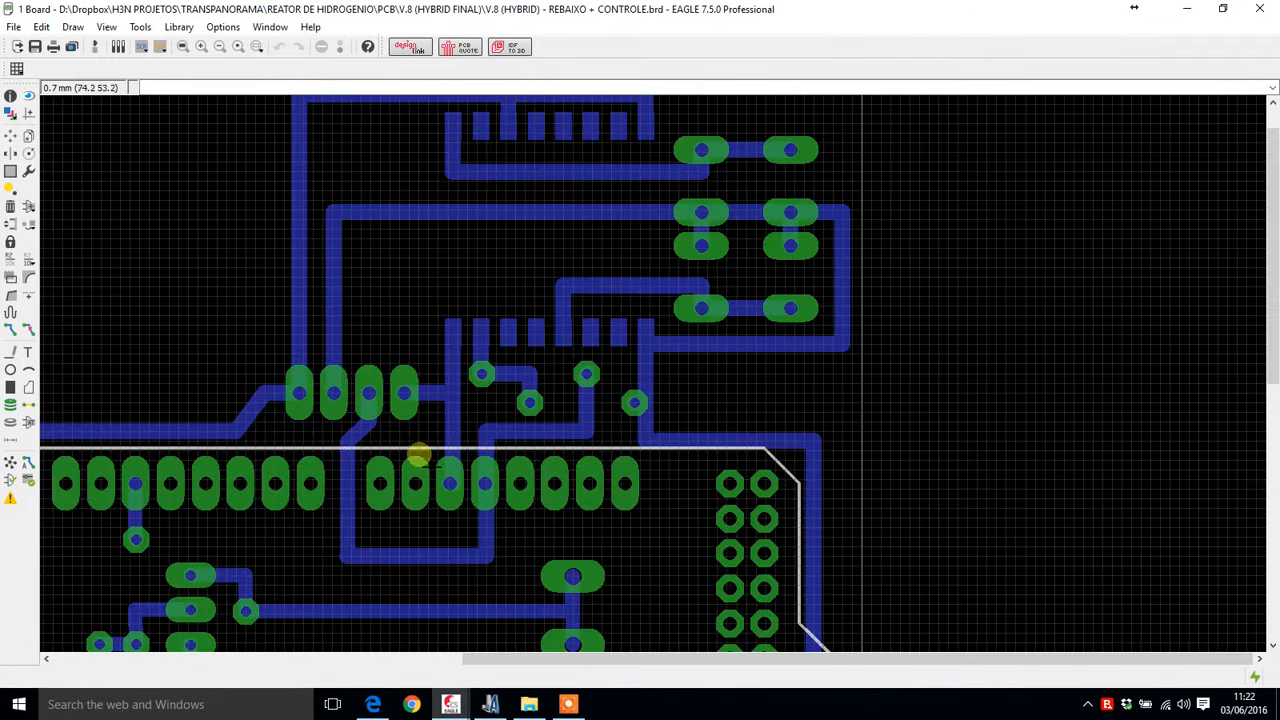
{"action": "scroll", "coordinate": [570, 474], "scroll_direction": "down", "scroll_amount": 1}
{"action": "scroll", "coordinate": [703, 349], "scroll_direction": "up", "scroll_amount": 6}
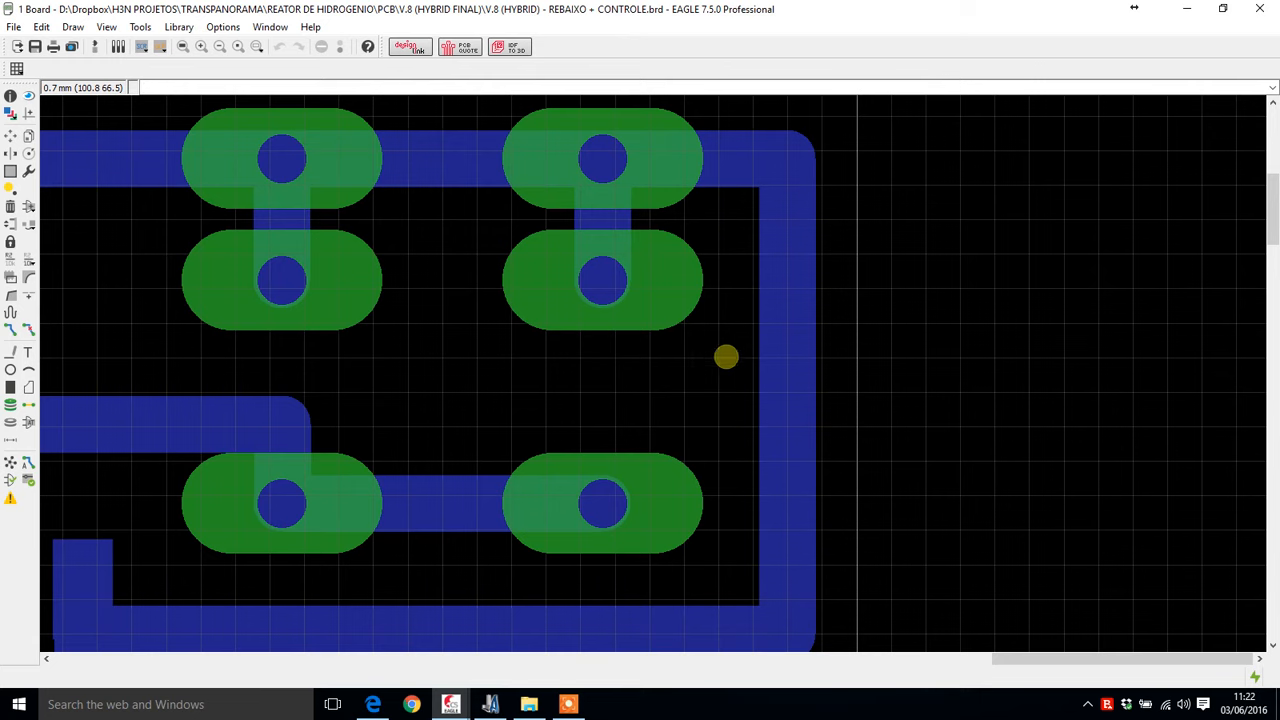
{"action": "left_click", "coordinate": [16, 68]}
{"action": "left_click", "coordinate": [224, 177]}
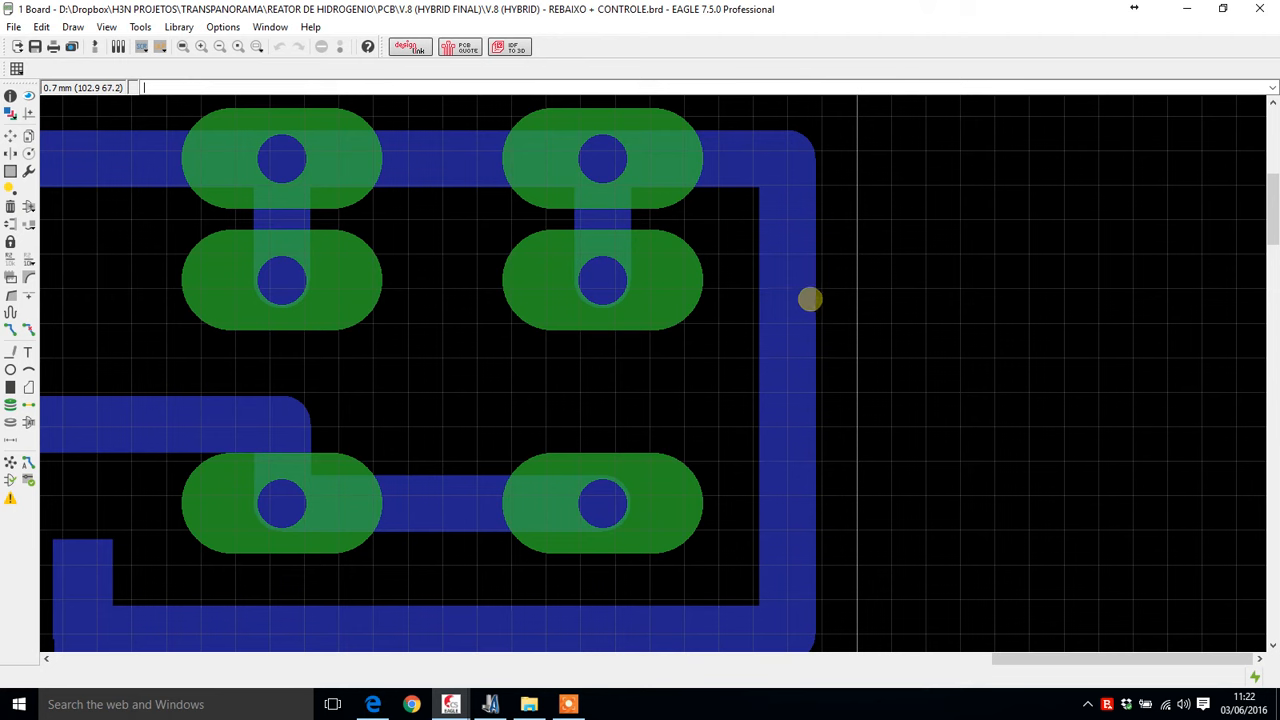
{"action": "left_click", "coordinate": [1186, 9]}
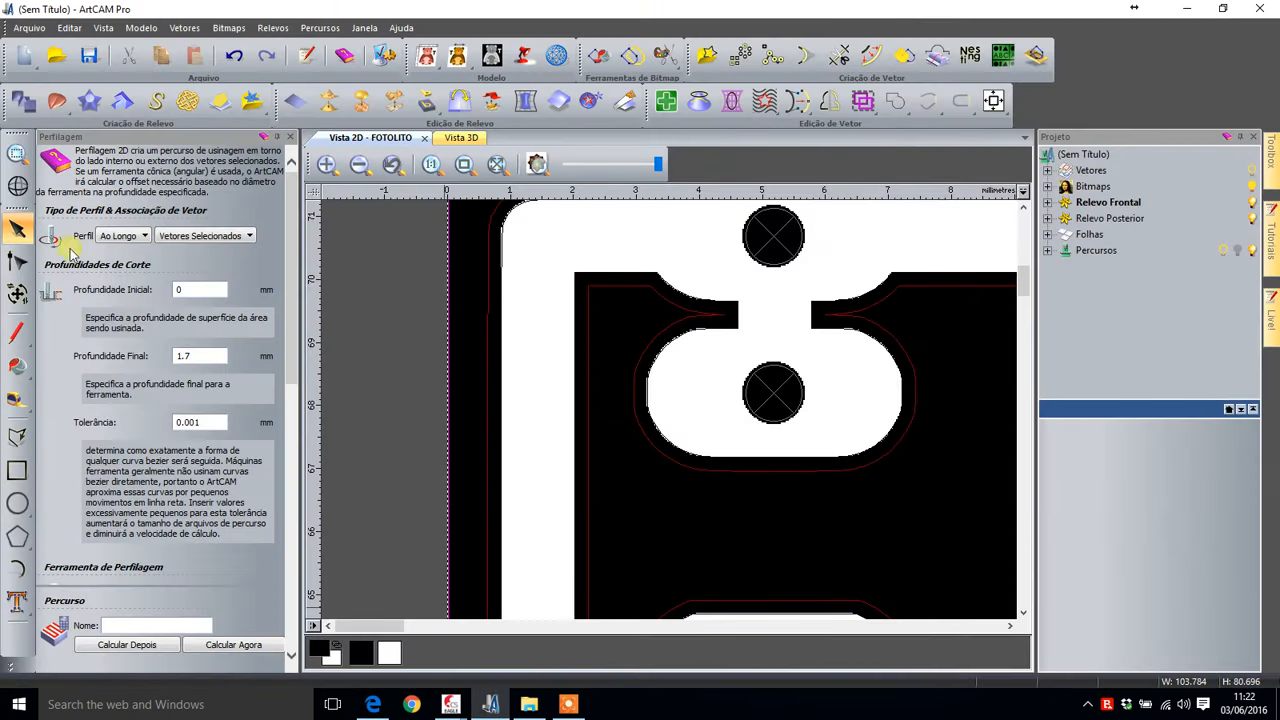
- Set the border toolpath's final depth to 1.72 mm and choose FRESA DE CORTE FENOLITE 1mm from the tool database
{"action": "left_click", "coordinate": [211, 356]}
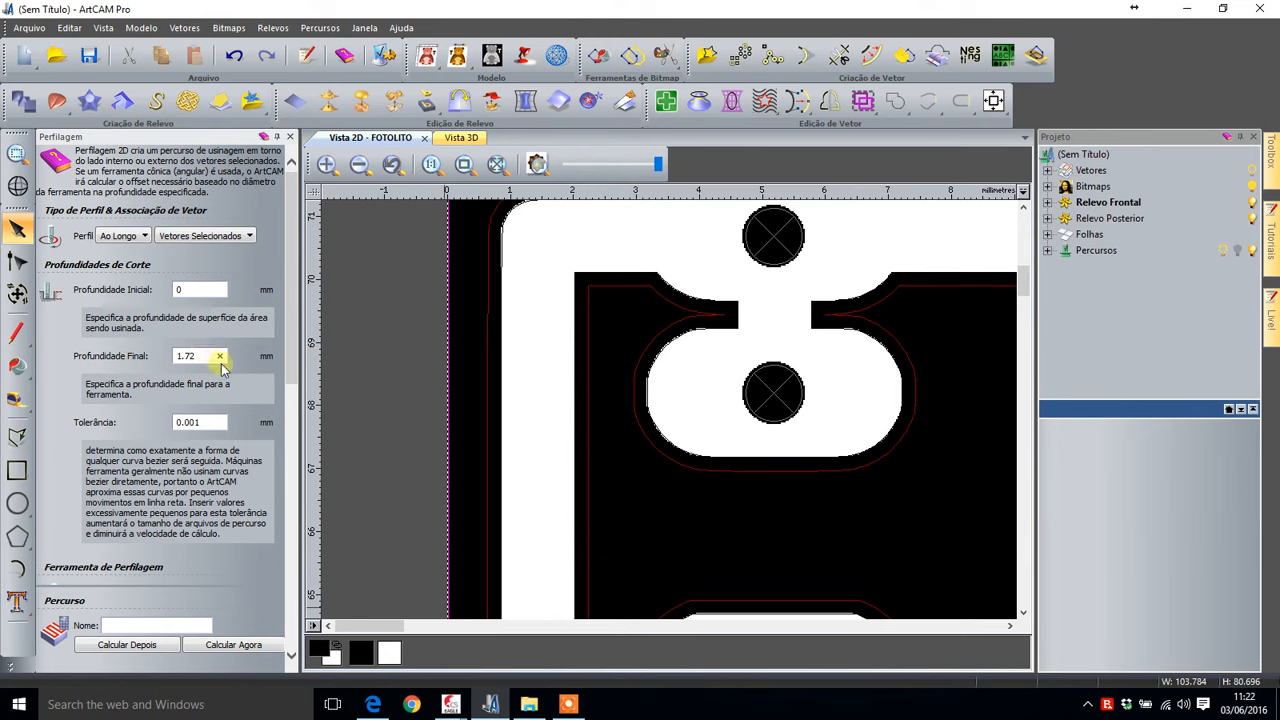
{"action": "left_click_drag", "start_coordinate": [289, 320], "coordinate": [306, 468]}
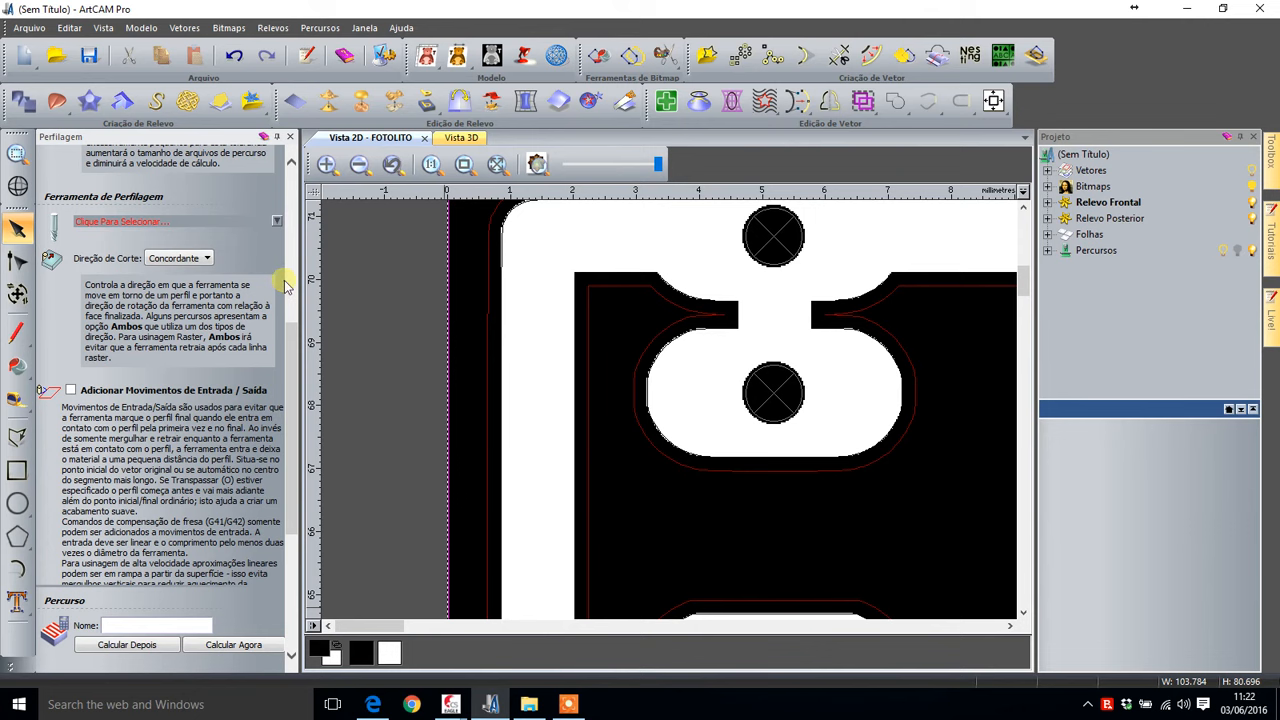
{"action": "left_click", "coordinate": [277, 222]}
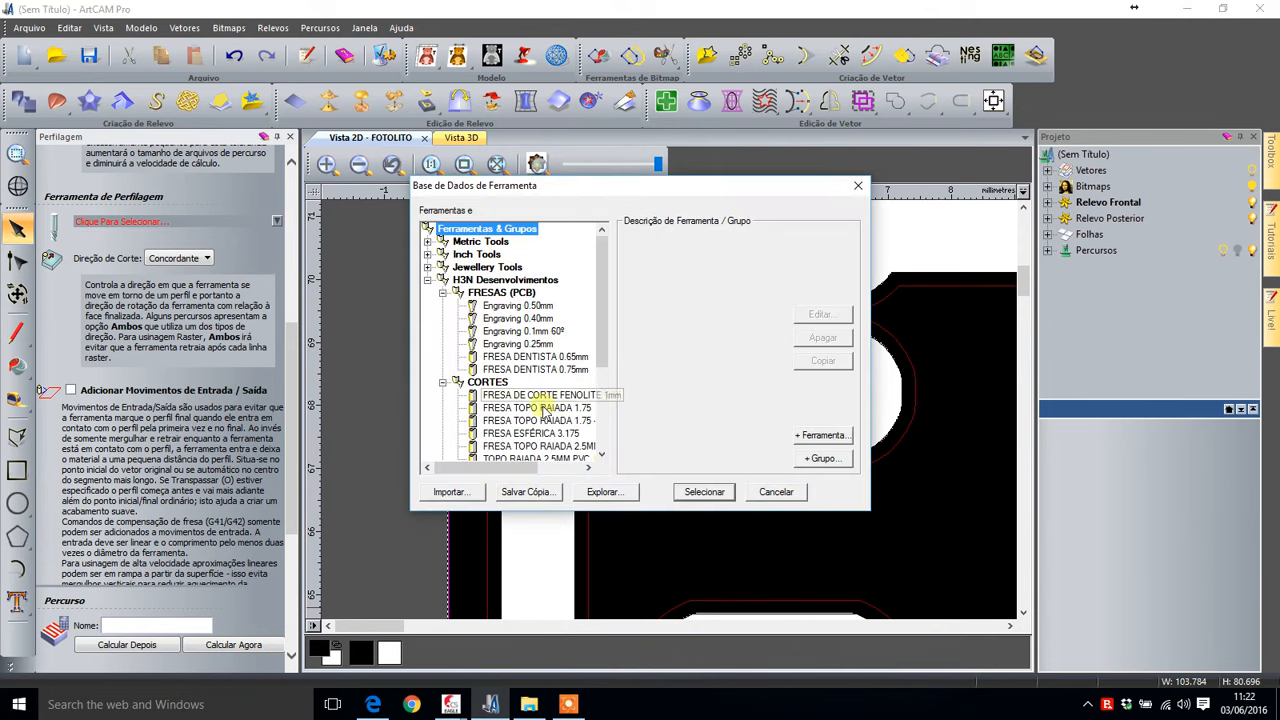
{"action": "left_click_drag", "start_coordinate": [601, 345], "coordinate": [601, 385]}
{"action": "left_click", "coordinate": [560, 330]}
{"action": "left_click", "coordinate": [545, 318]}
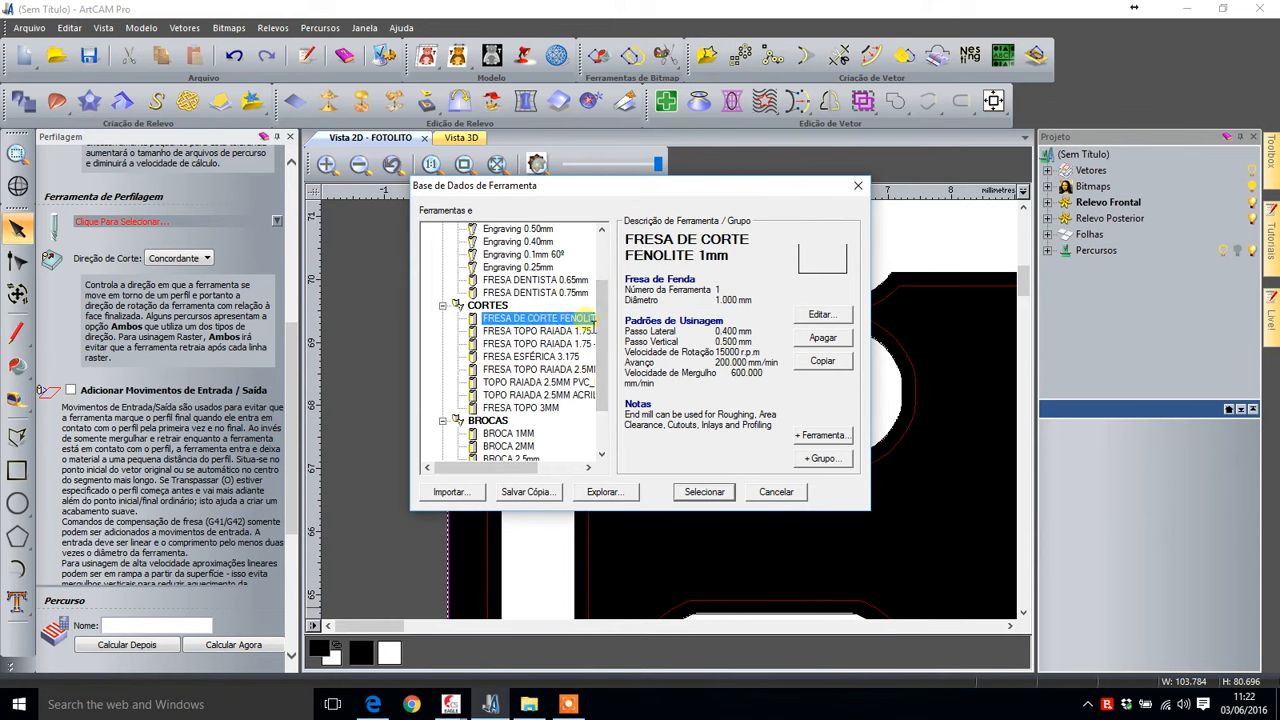
- Review the 1 mm cutter's vertical step and feed rates and assign it to the border toolpath
{"action": "left_click", "coordinate": [822, 314]}
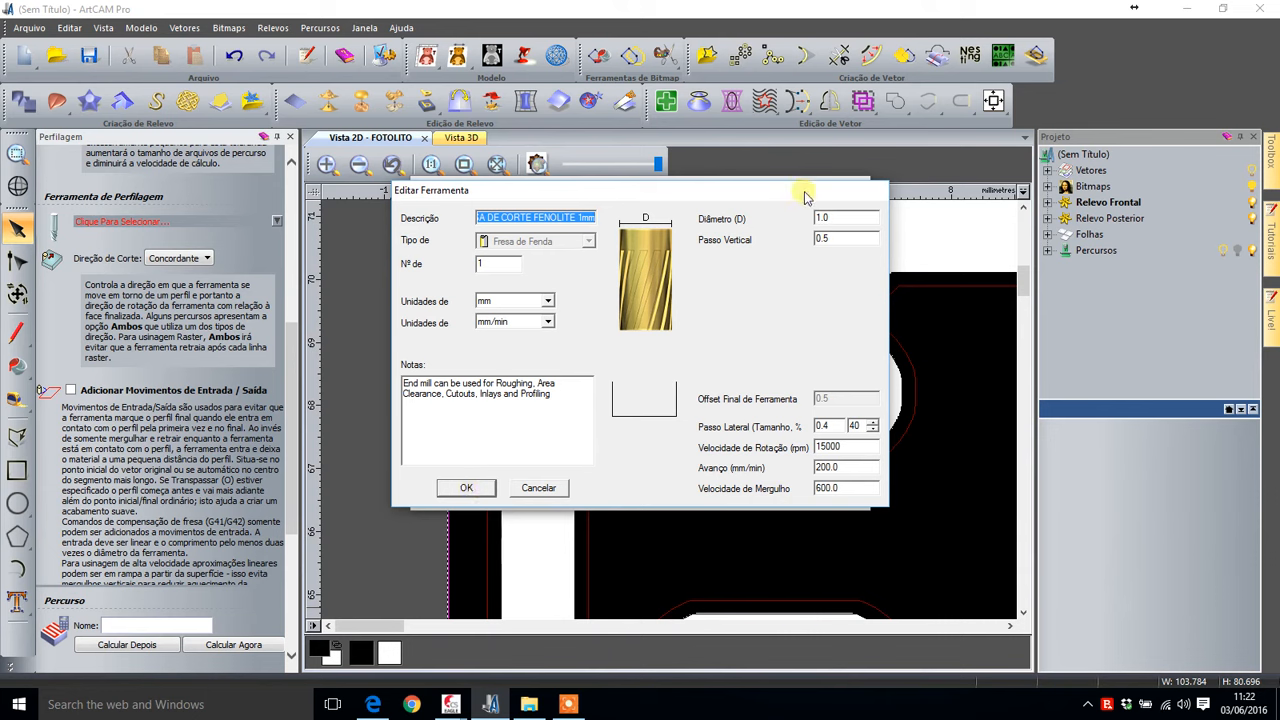
{"action": "double_click", "coordinate": [838, 240]}
{"action": "double_click", "coordinate": [838, 240]}
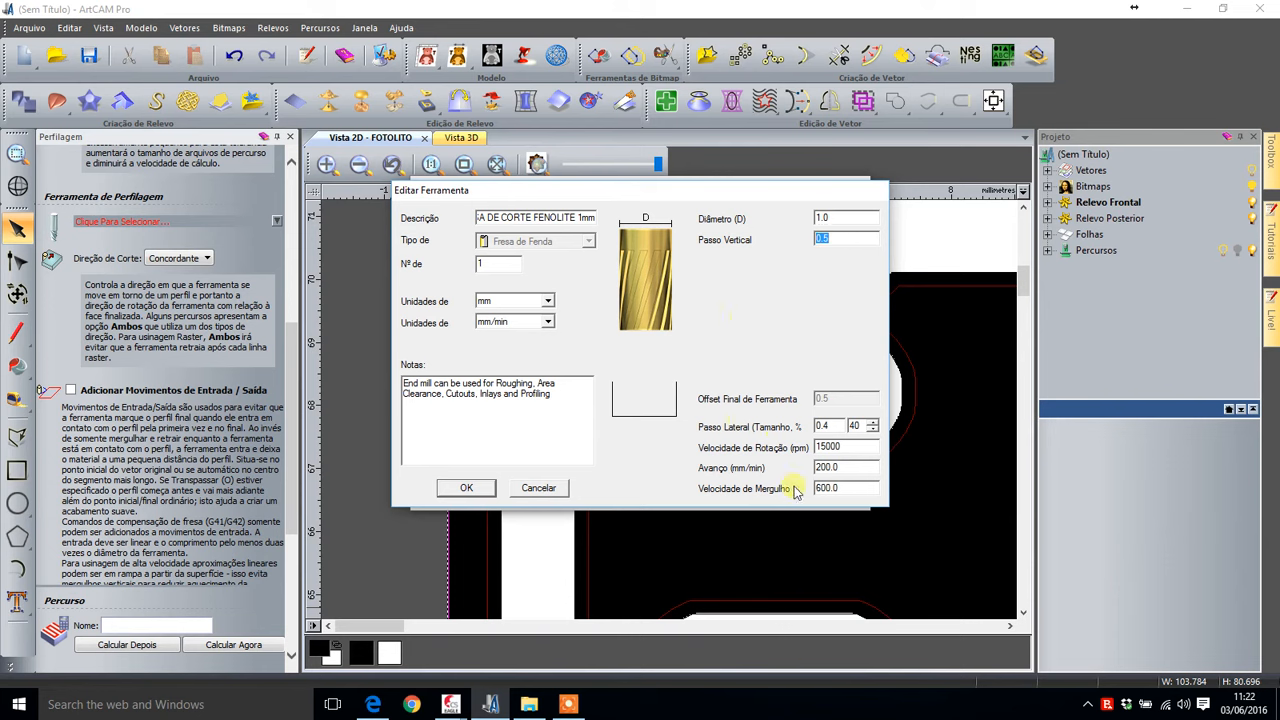
{"action": "double_click", "coordinate": [855, 492]}
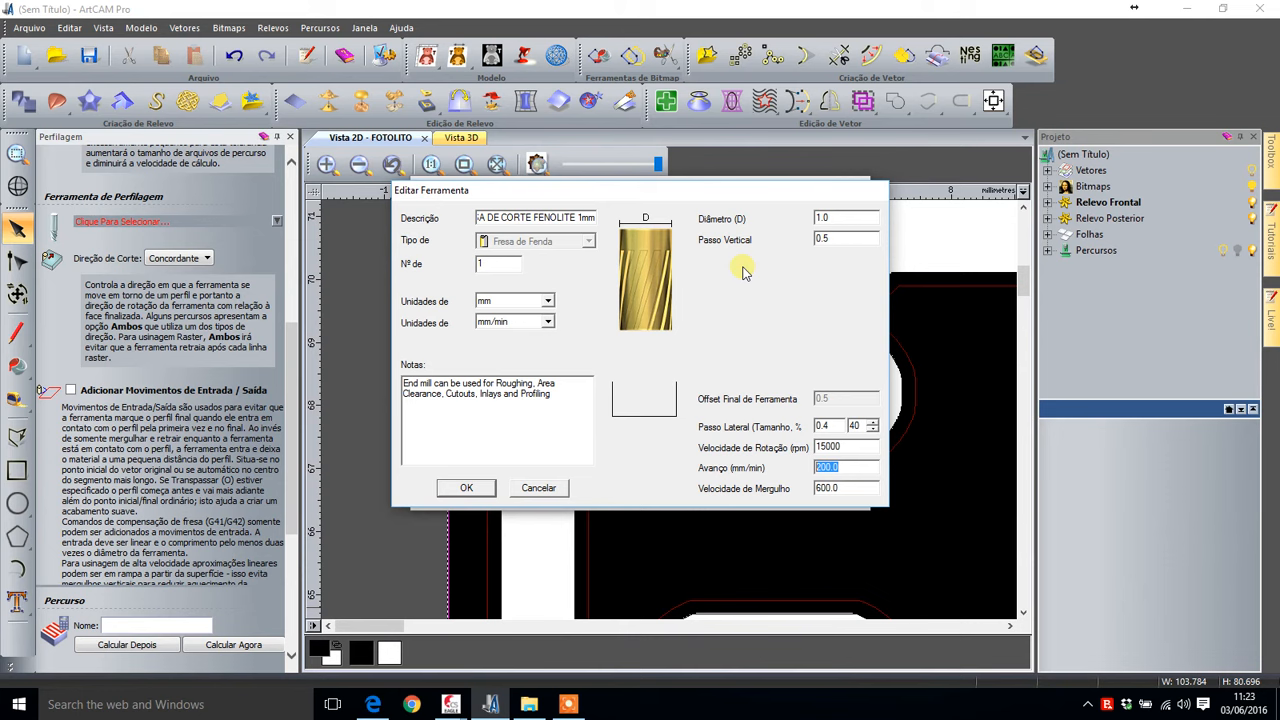
{"action": "left_click", "coordinate": [467, 489]}
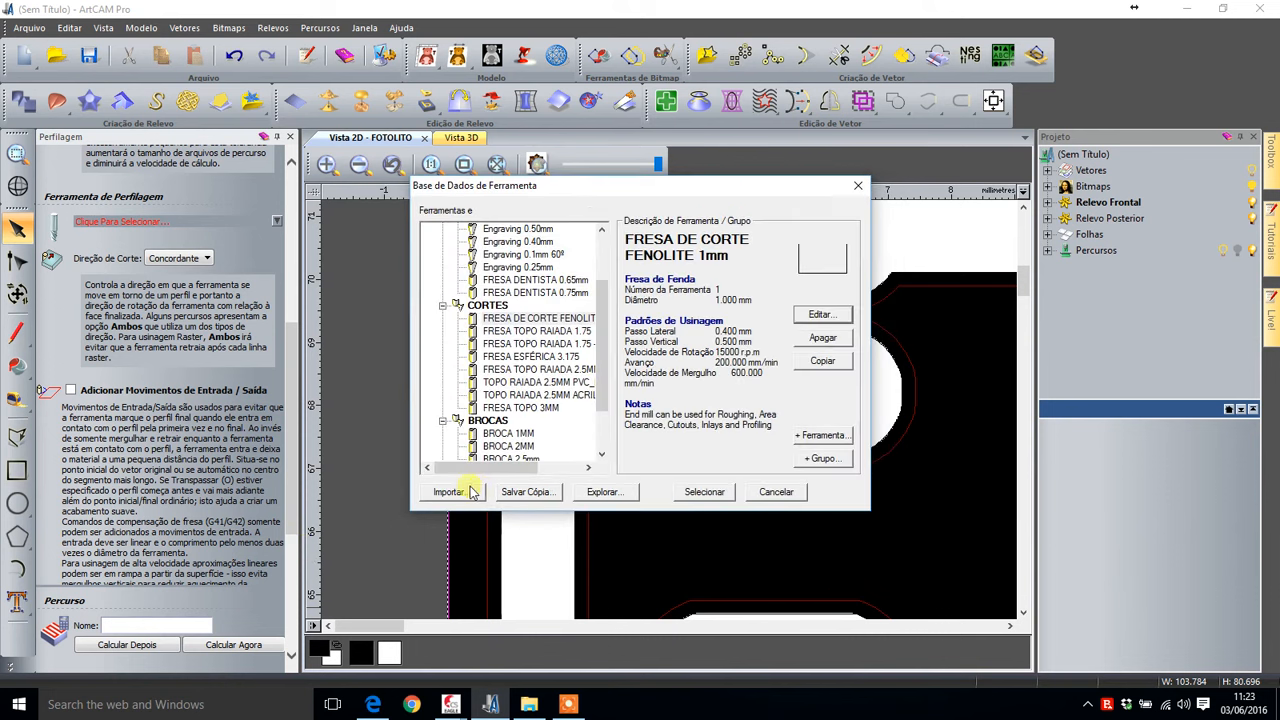
{"action": "left_click", "coordinate": [677, 490]}
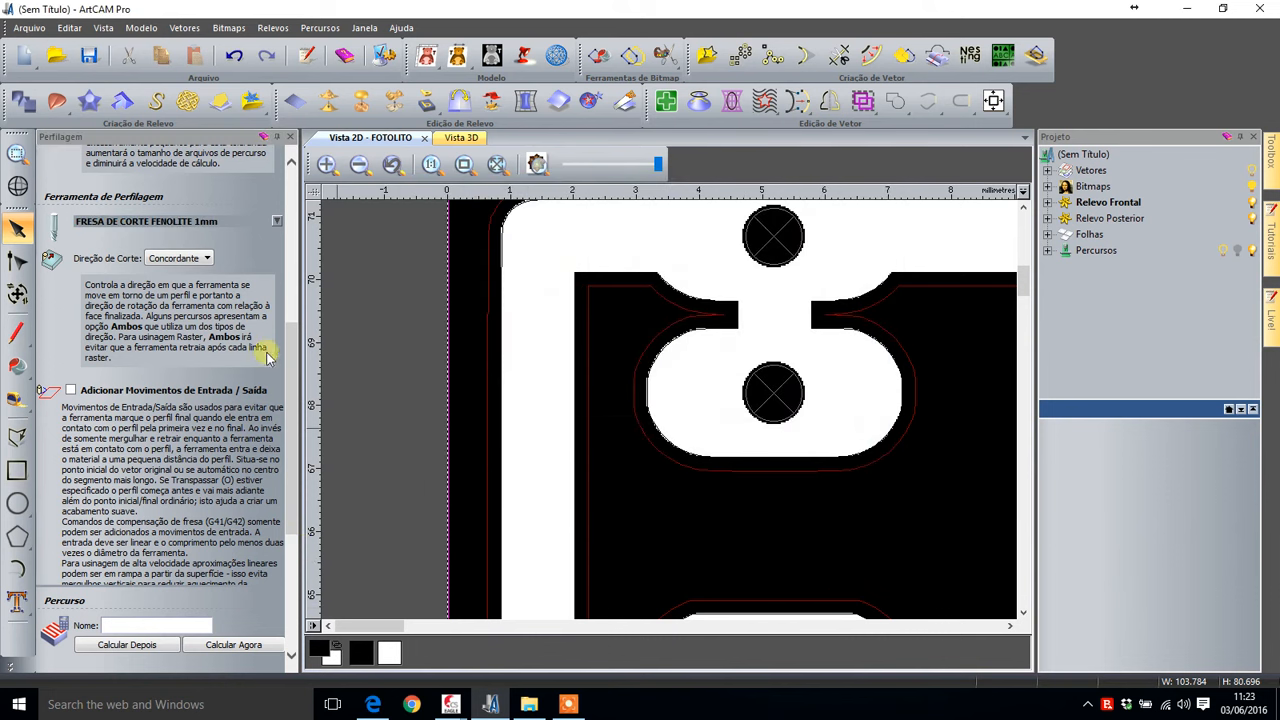
- Name the border toolpath CORTE, calculate it immediately and select the resulting path to inspect it along the board edge
{"action": "left_click_drag", "start_coordinate": [289, 352], "coordinate": [249, 543]}
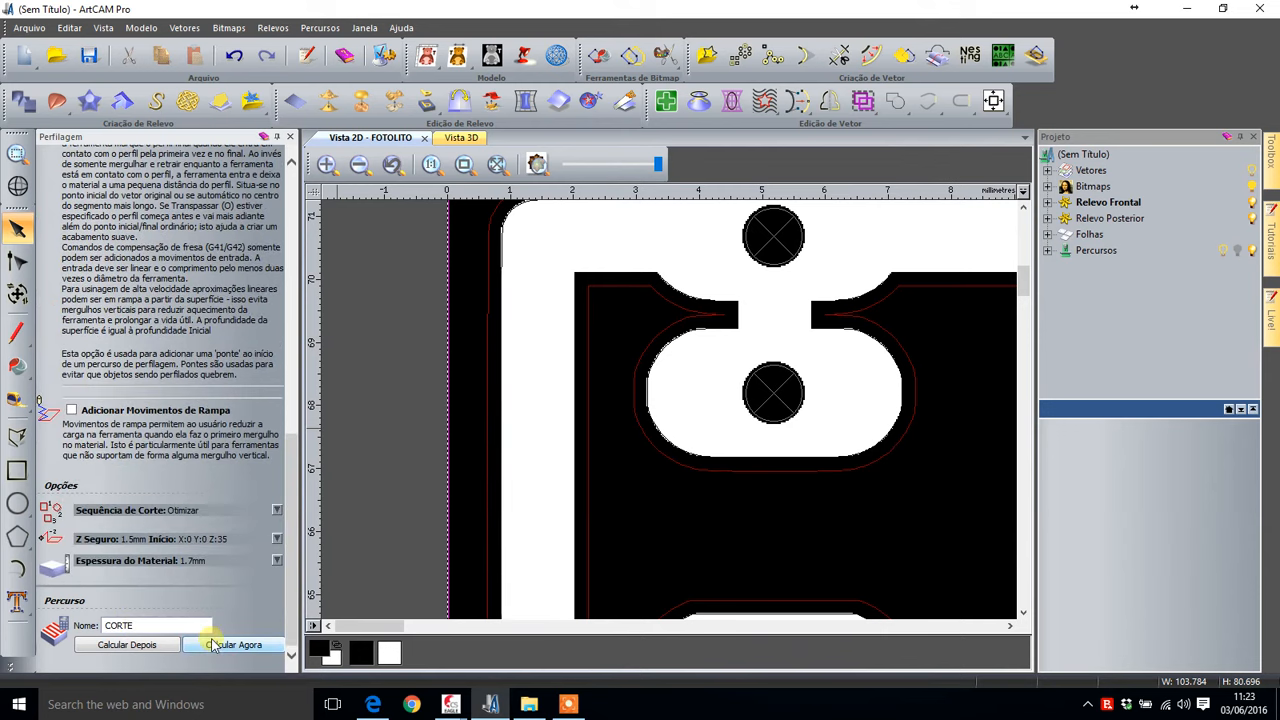
{"action": "left_click", "coordinate": [290, 136]}
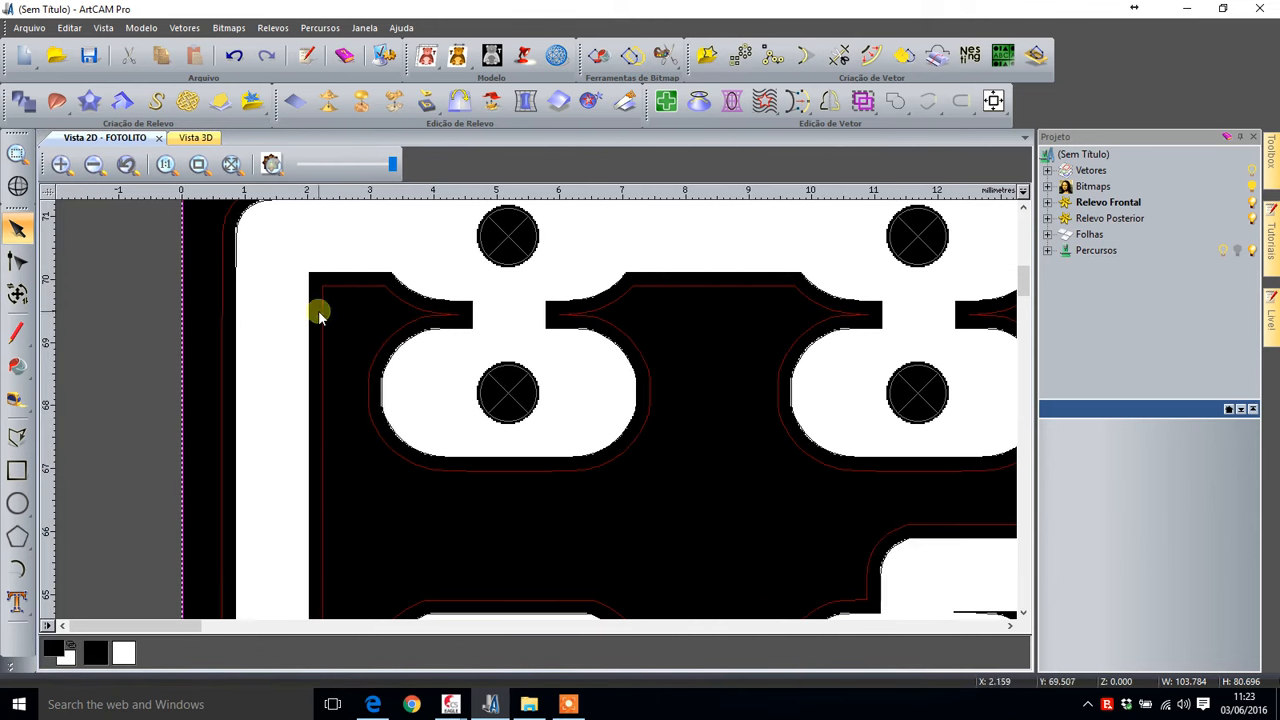
{"action": "left_click", "coordinate": [165, 315]}
{"action": "left_click", "coordinate": [184, 338]}
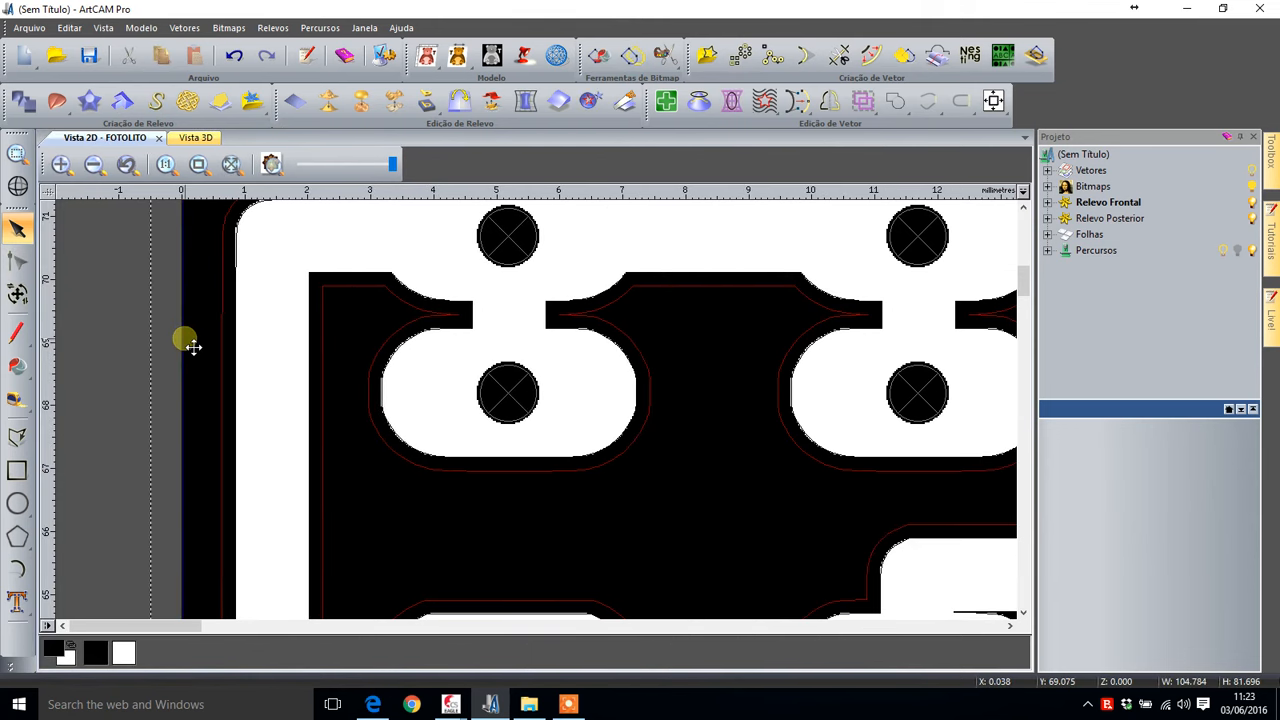
- Simulate all toolpaths on the whole model at the Rápido resolution and inspect the milled traces and holes up close
{"action": "left_click", "coordinate": [114, 346]}
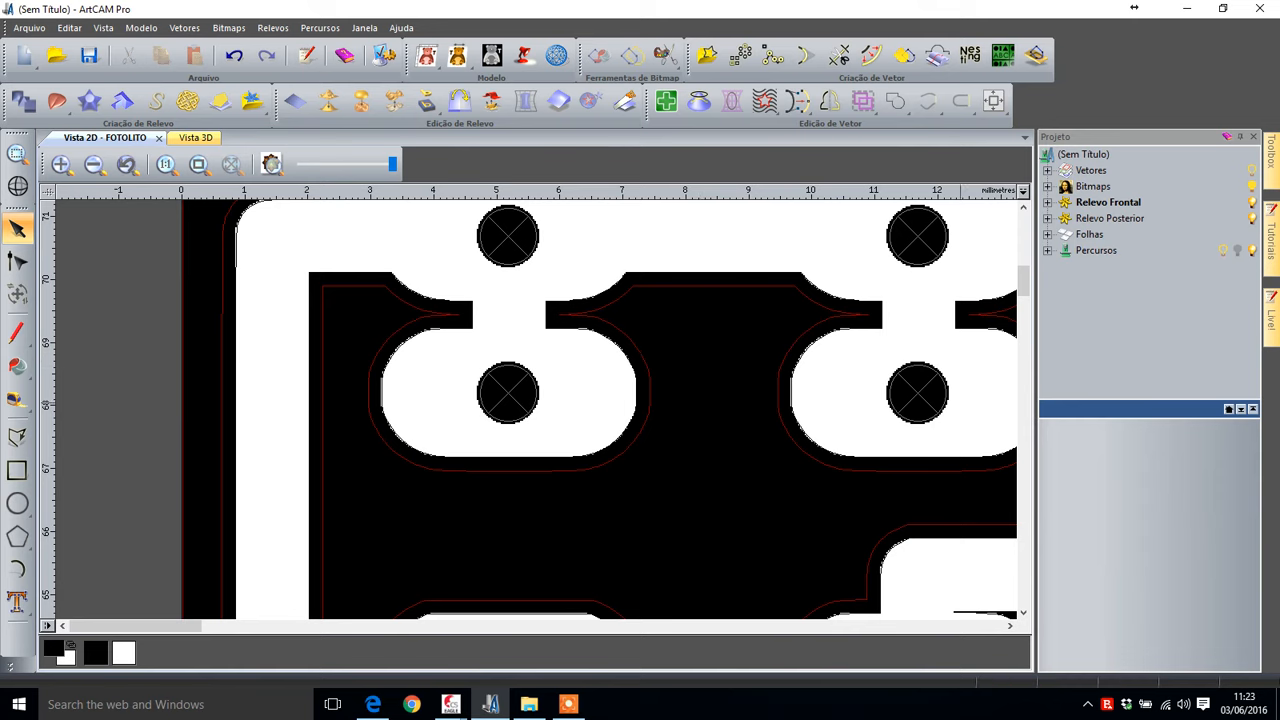
{"action": "right_click", "coordinate": [1100, 255]}
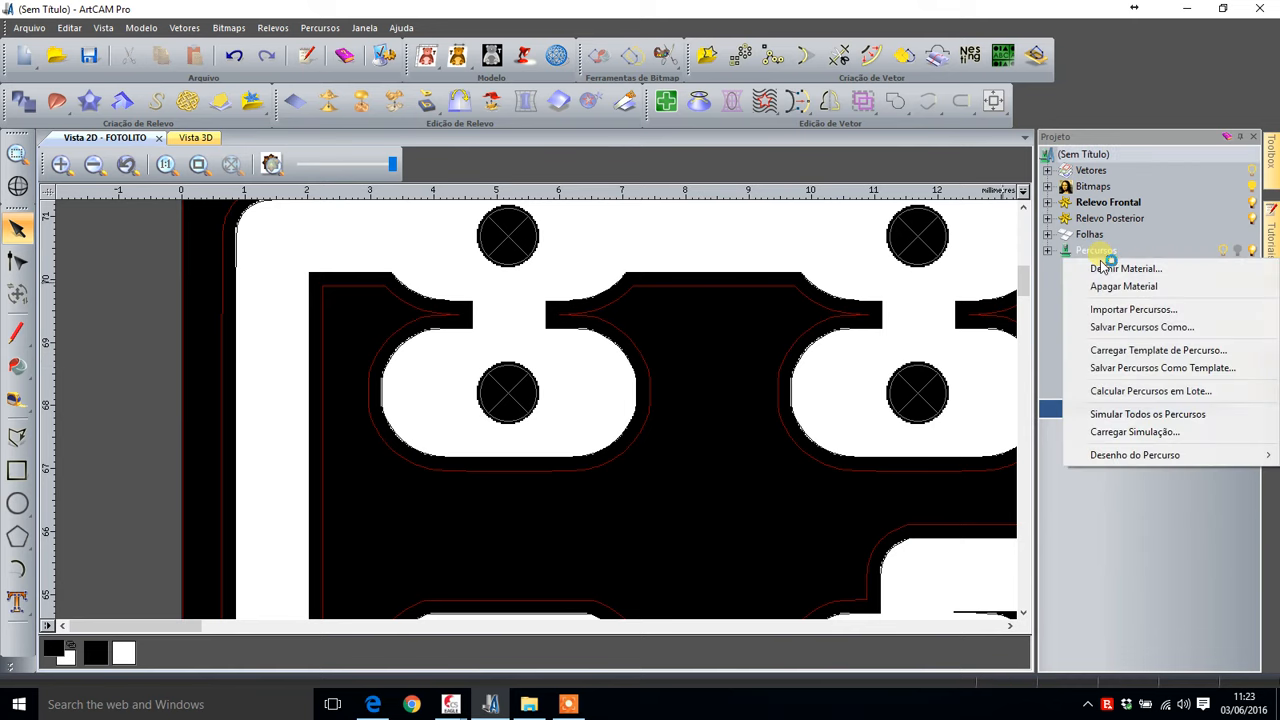
{"action": "left_click", "coordinate": [1092, 414]}
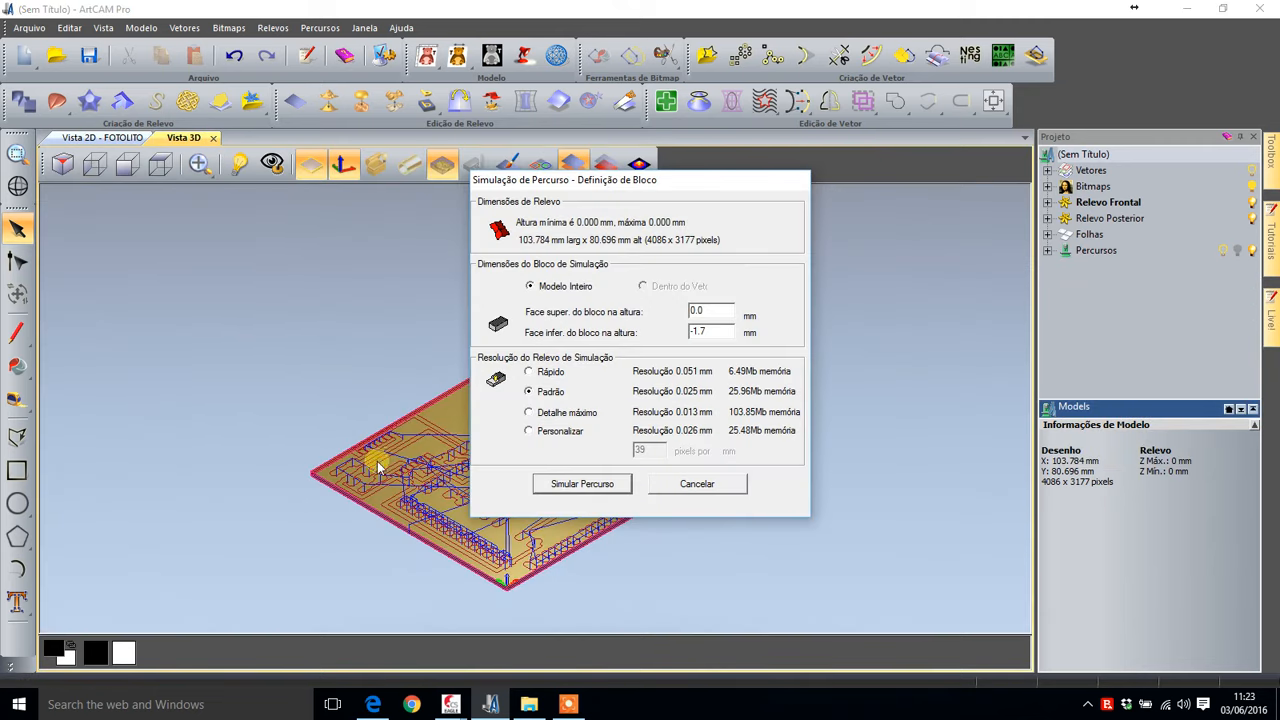
{"action": "left_click", "coordinate": [529, 372]}
{"action": "left_click", "coordinate": [556, 484]}
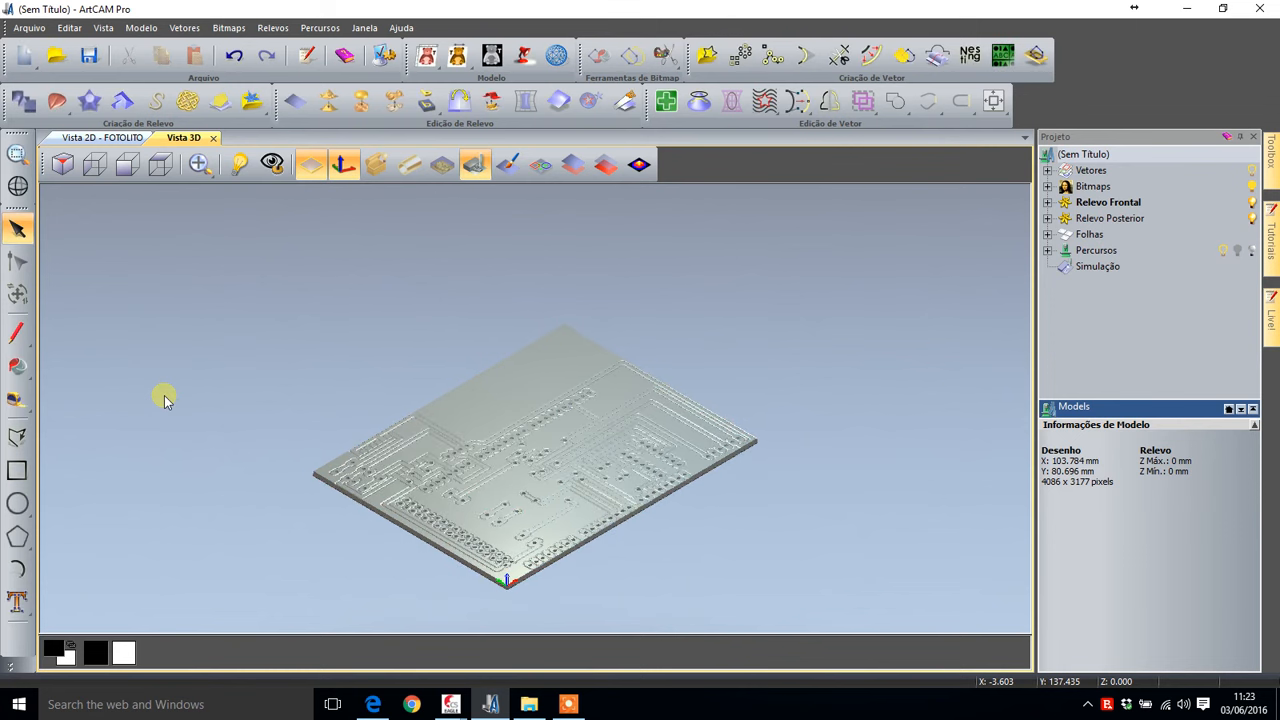
{"action": "left_click_drag", "start_coordinate": [529, 455], "coordinate": [471, 557]}
{"action": "scroll", "coordinate": [512, 493], "scroll_direction": "up", "scroll_amount": 5}
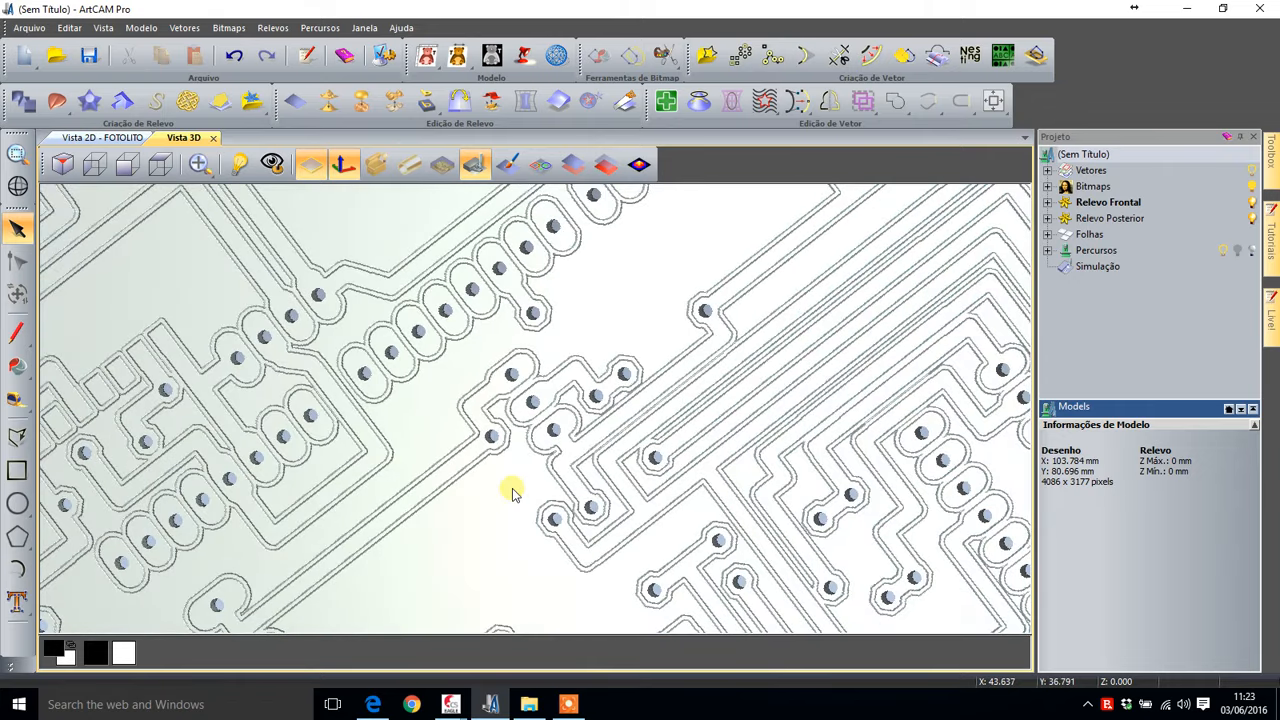
{"action": "scroll", "coordinate": [512, 493], "scroll_direction": "up", "scroll_amount": 2}
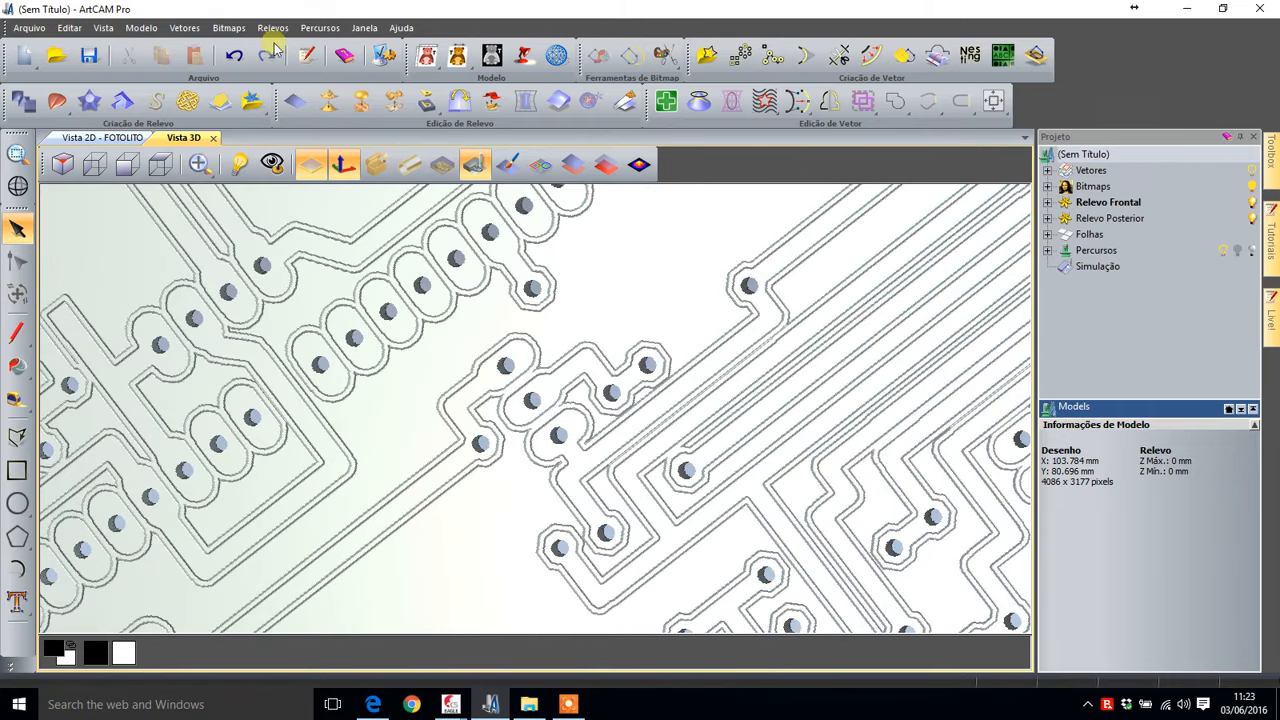
- Start saving the toolpaths, replacing the CORTE toolpath in the output list with FURAÇÃO - BROCA 0.9MM
{"action": "left_click", "coordinate": [309, 27]}
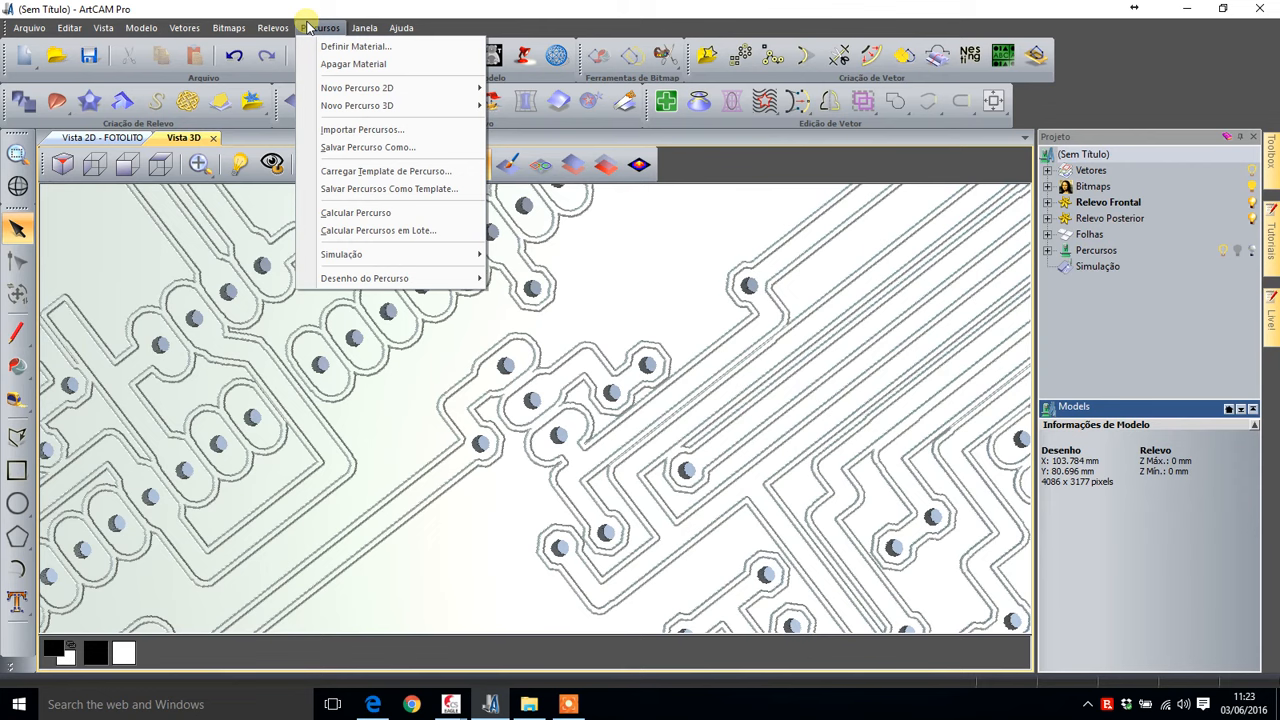
{"action": "left_click", "coordinate": [380, 147]}
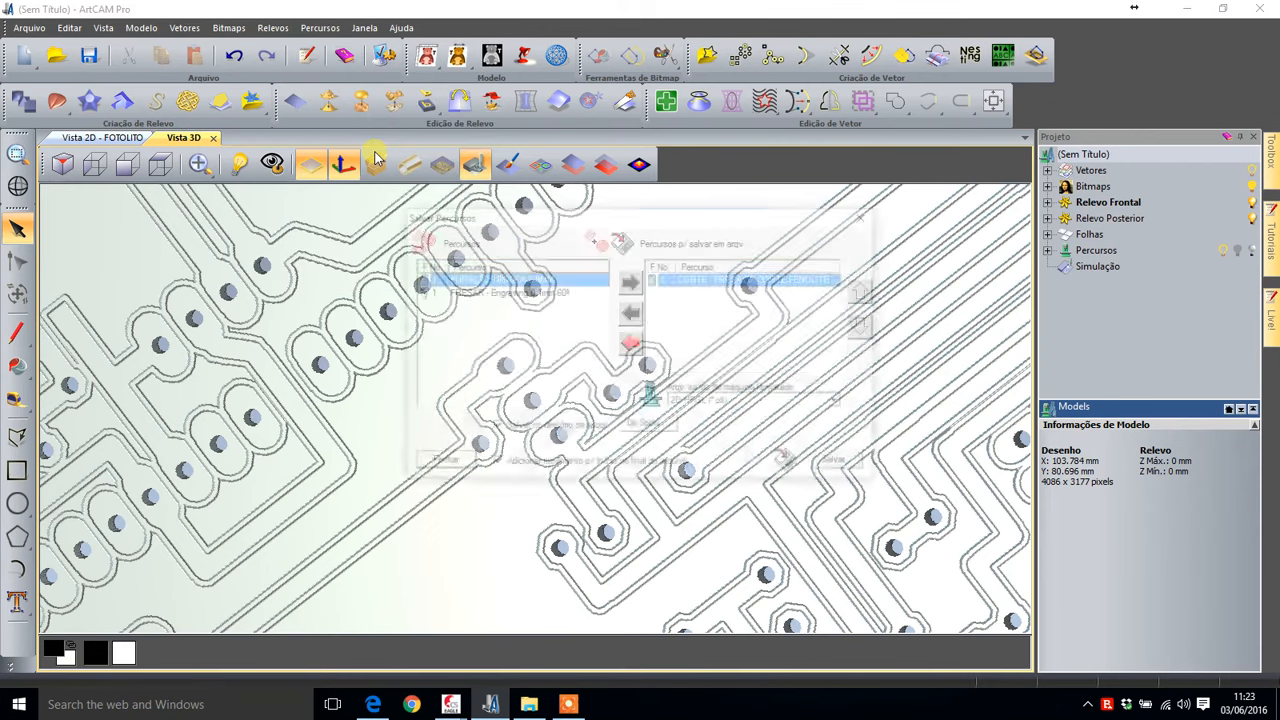
{"action": "left_click", "coordinate": [630, 316]}
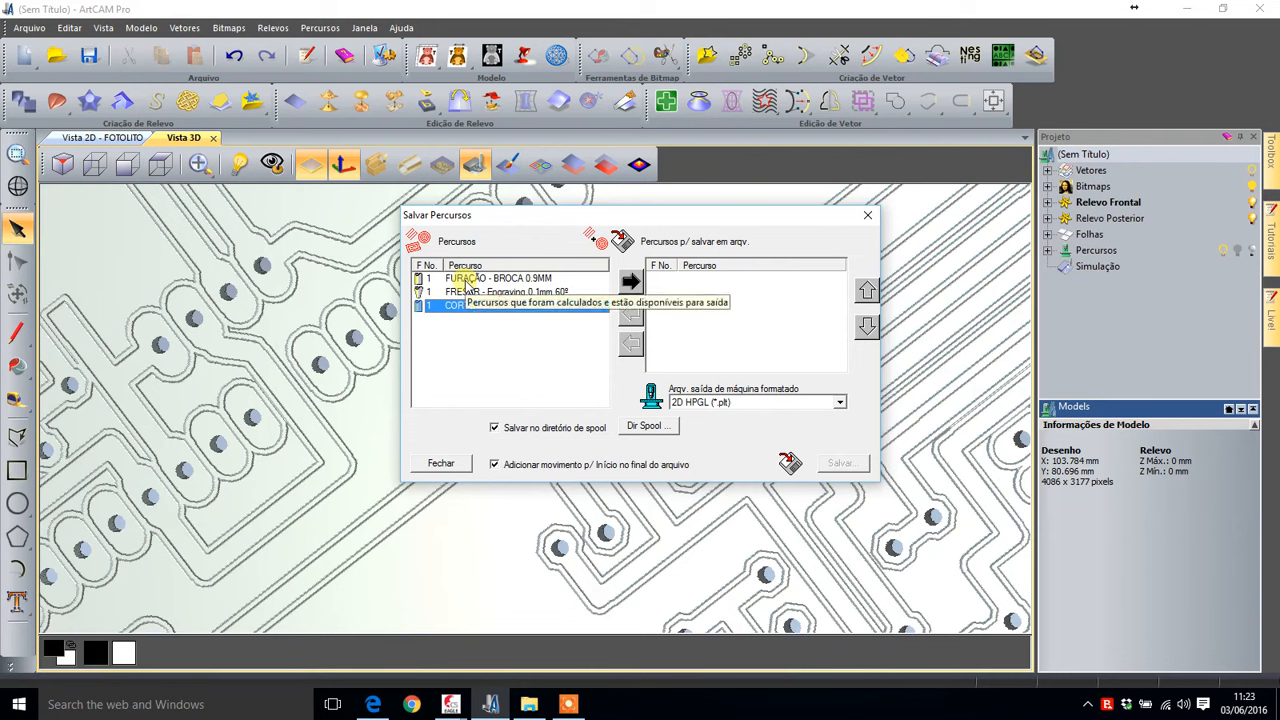
{"action": "left_click", "coordinate": [464, 279]}
{"action": "left_click", "coordinate": [630, 281]}
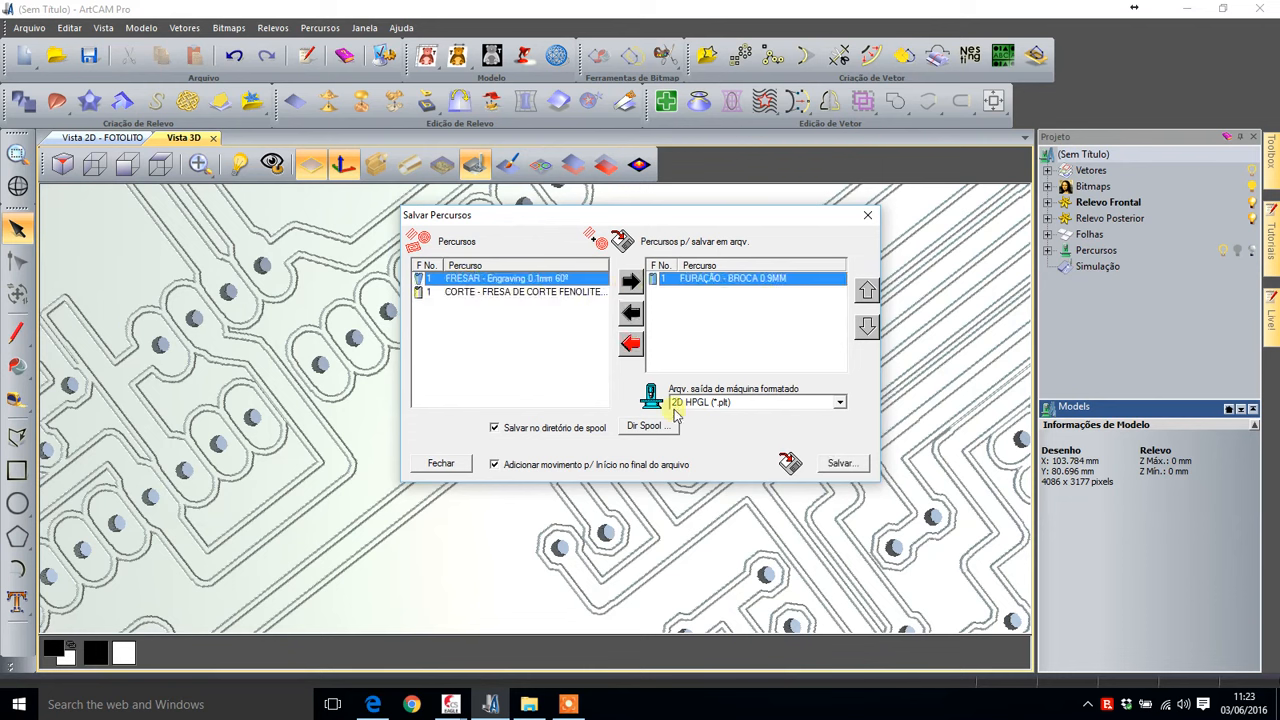
- Set the machine output file format to Mach2 mm(*.cnc)
{"action": "left_click", "coordinate": [720, 404]}
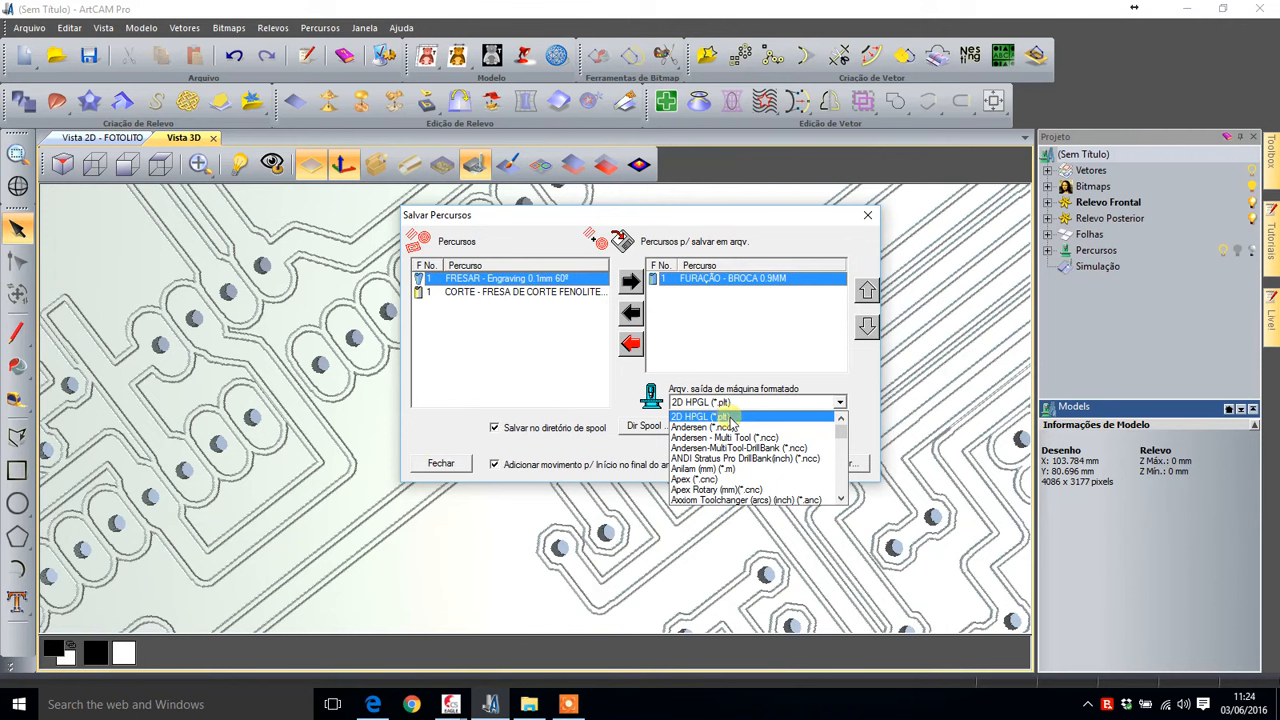
{"action": "left_click_drag", "start_coordinate": [840, 432], "coordinate": [840, 465]}
{"action": "scroll", "coordinate": [811, 453], "scroll_direction": "up", "scroll_amount": 9}
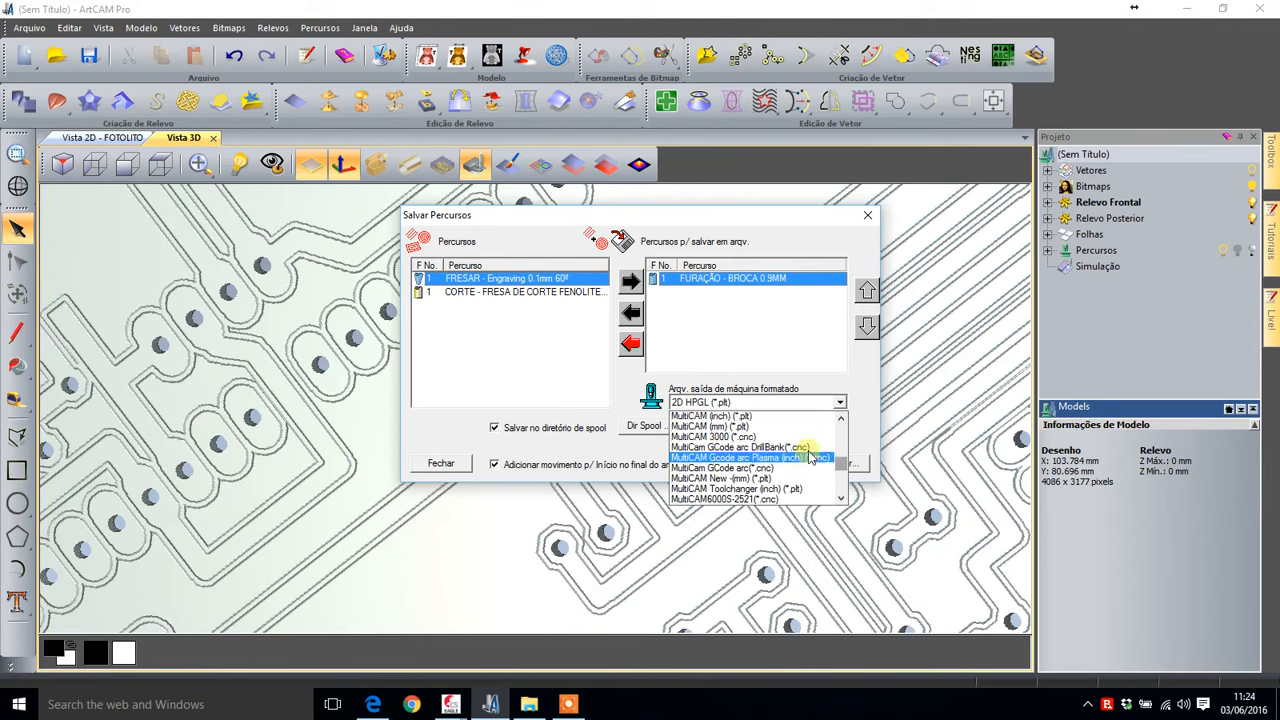
{"action": "key", "text": "Down"}
{"action": "key", "text": "Down"}
{"action": "key", "text": "Down"}
{"action": "key", "text": "Down"}
{"action": "key", "text": "Down"}
{"action": "key", "text": "Down"}
{"action": "key", "text": "Down"}
{"action": "key", "text": "Down"}
{"action": "key", "text": "Down"}
{"action": "key", "text": "Down"}
{"action": "key", "text": "Down"}
{"action": "key", "text": "Down"}
{"action": "key", "text": "Down"}
{"action": "key", "text": "Down"}
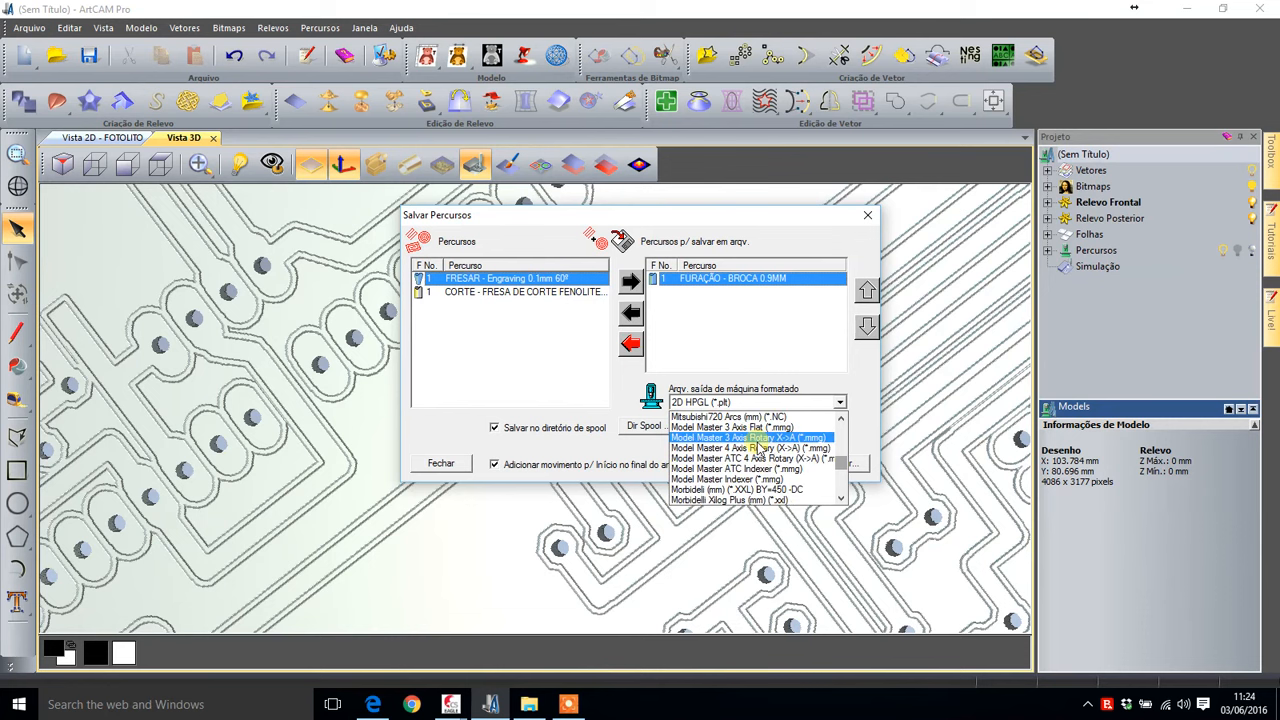
{"action": "key", "text": "Up"}
{"action": "key", "text": "Up"}
{"action": "key", "text": "Up"}
{"action": "key", "text": "Up"}
{"action": "key", "text": "Up"}
{"action": "key", "text": "Up"}
{"action": "key", "text": "Up"}
{"action": "key", "text": "Up"}
{"action": "key", "text": "Up"}
{"action": "key", "text": "Up"}
{"action": "key", "text": "Up"}
{"action": "key", "text": "Up"}
{"action": "key", "text": "Up"}
{"action": "key", "text": "Up"}
{"action": "key", "text": "Up"}
{"action": "key", "text": "Up"}
{"action": "key", "text": "Up"}
{"action": "key", "text": "Up"}
{"action": "key", "text": "Up"}
{"action": "key", "text": "Up"}
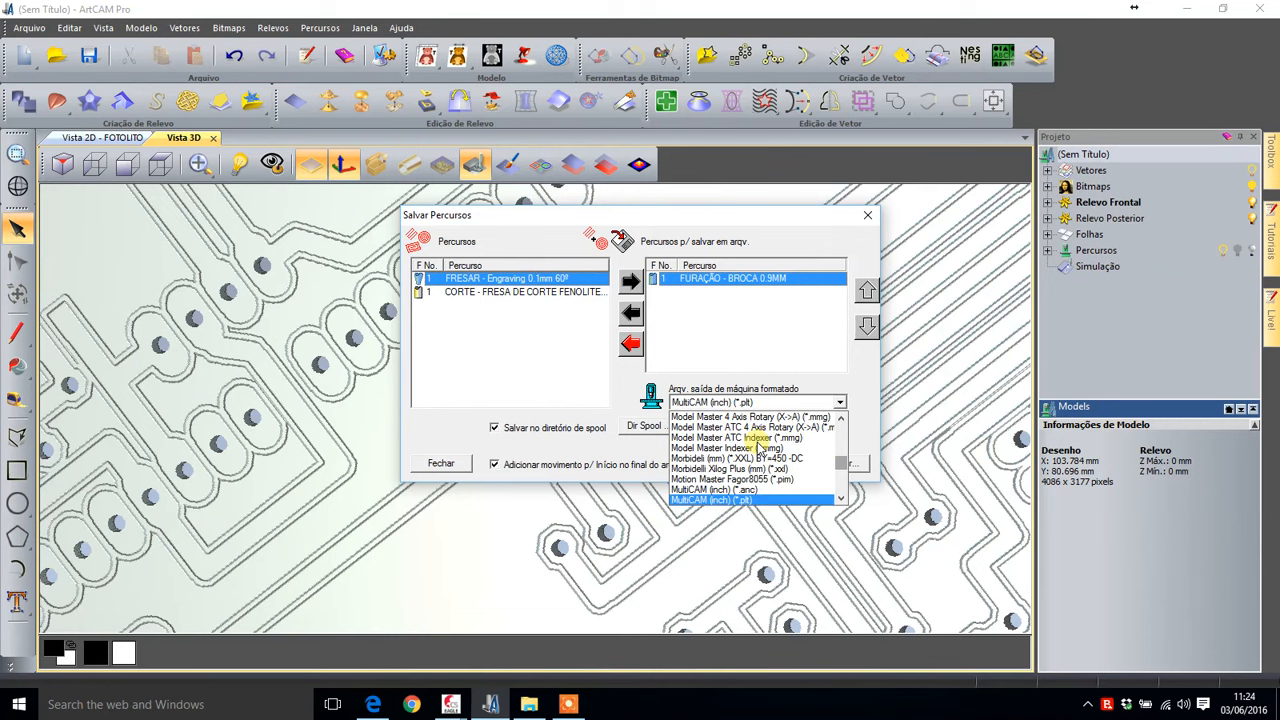
{"action": "key", "text": "Down"}
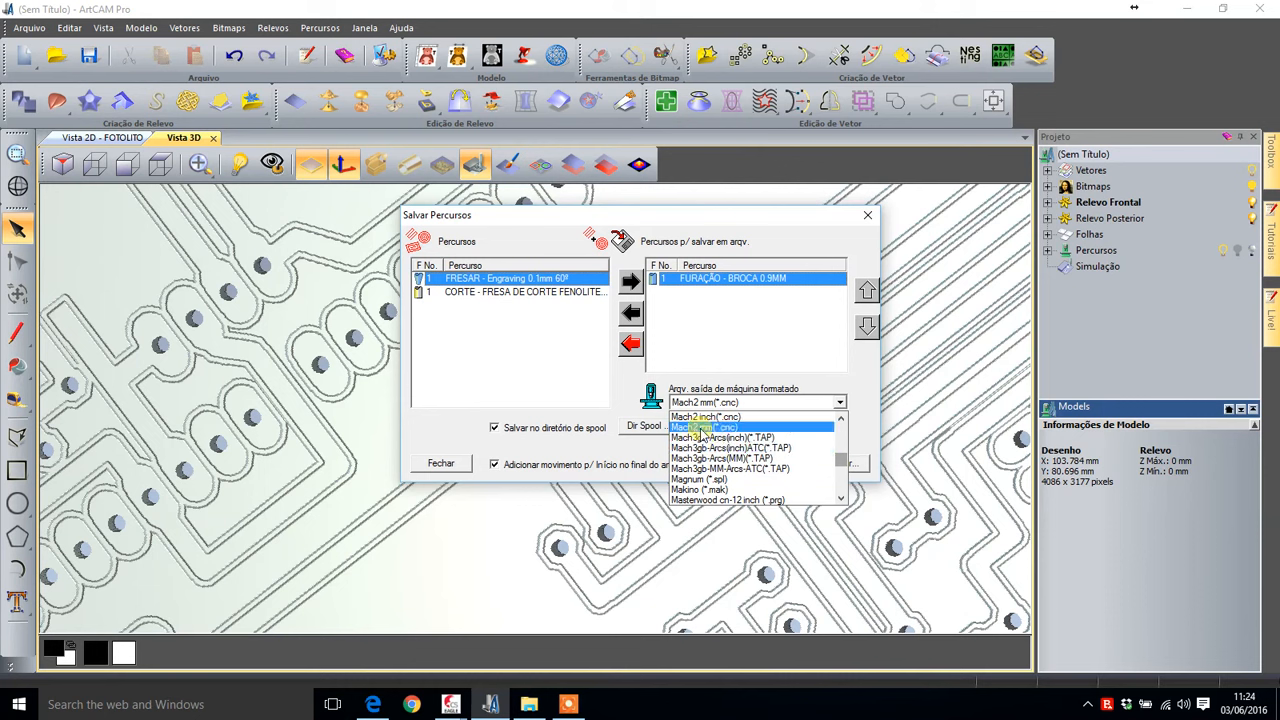
{"action": "left_click", "coordinate": [703, 429]}
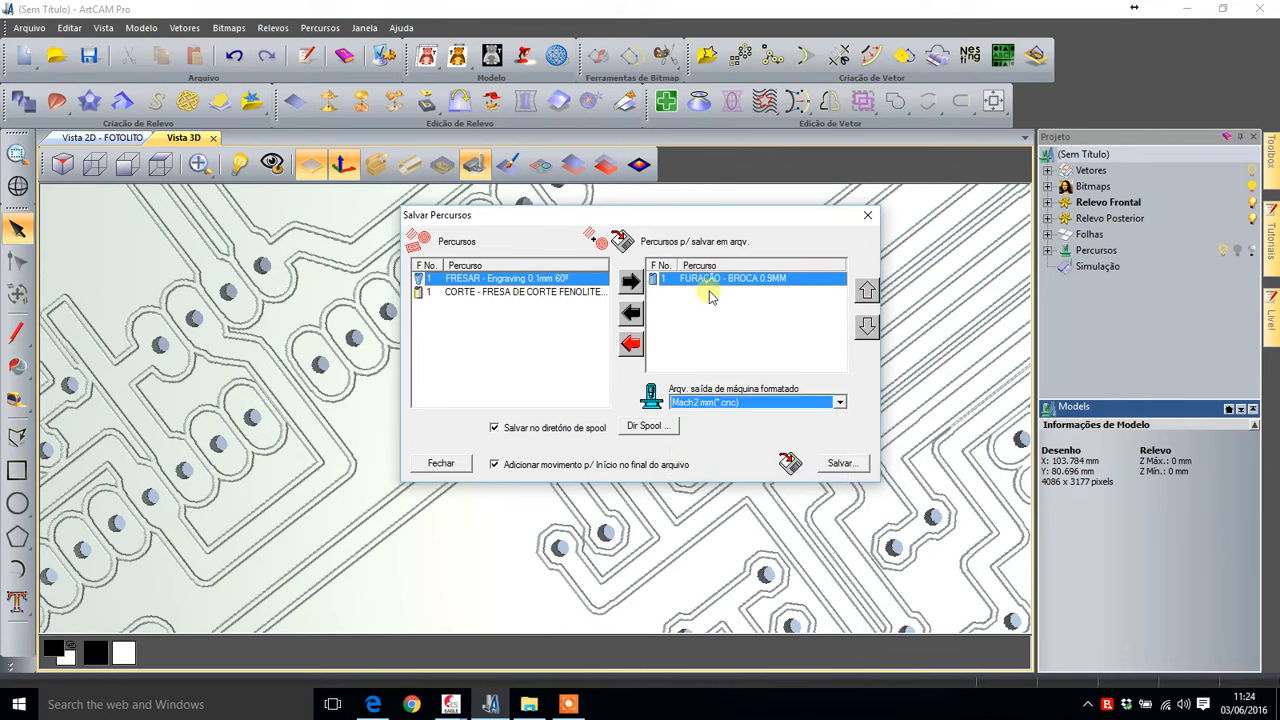
- Save the drilling toolpath as FURAÇÃO 0.9mm in the PASTA DE TESTE folder on the DADOS (D:) drive
{"action": "left_click", "coordinate": [845, 462]}
{"action": "left_click", "coordinate": [597, 213]}
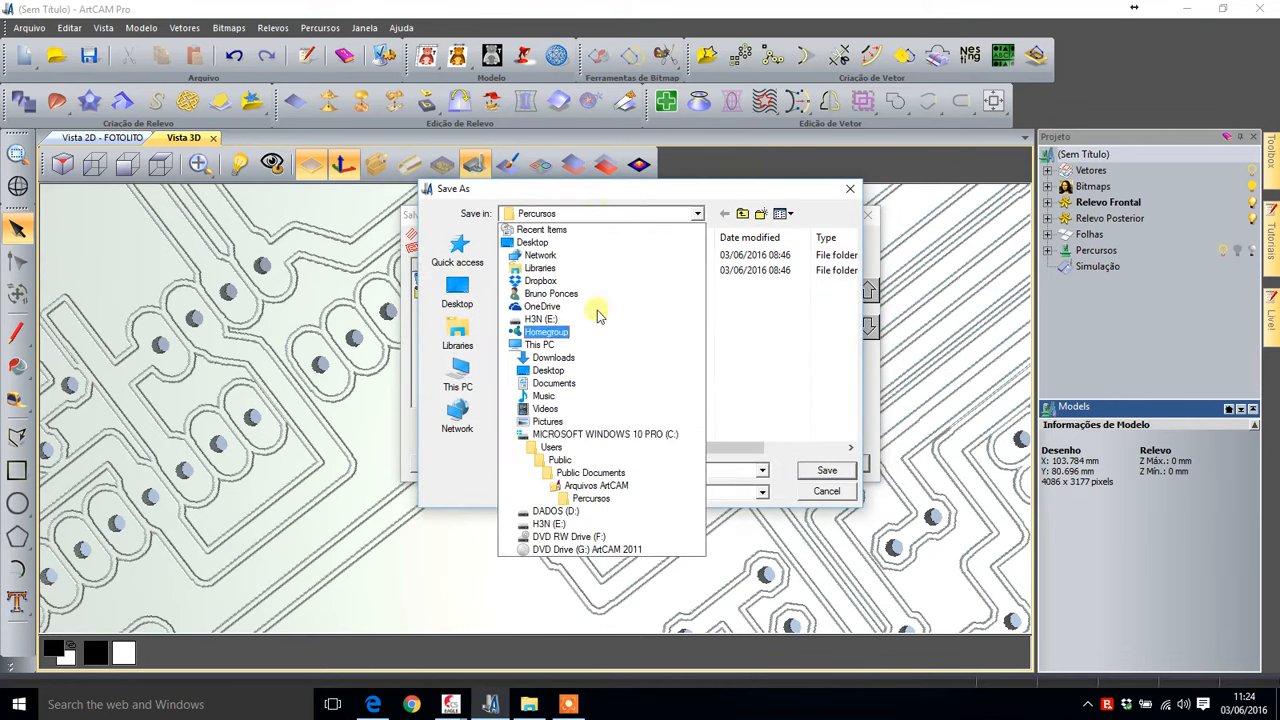
{"action": "left_click", "coordinate": [610, 513]}
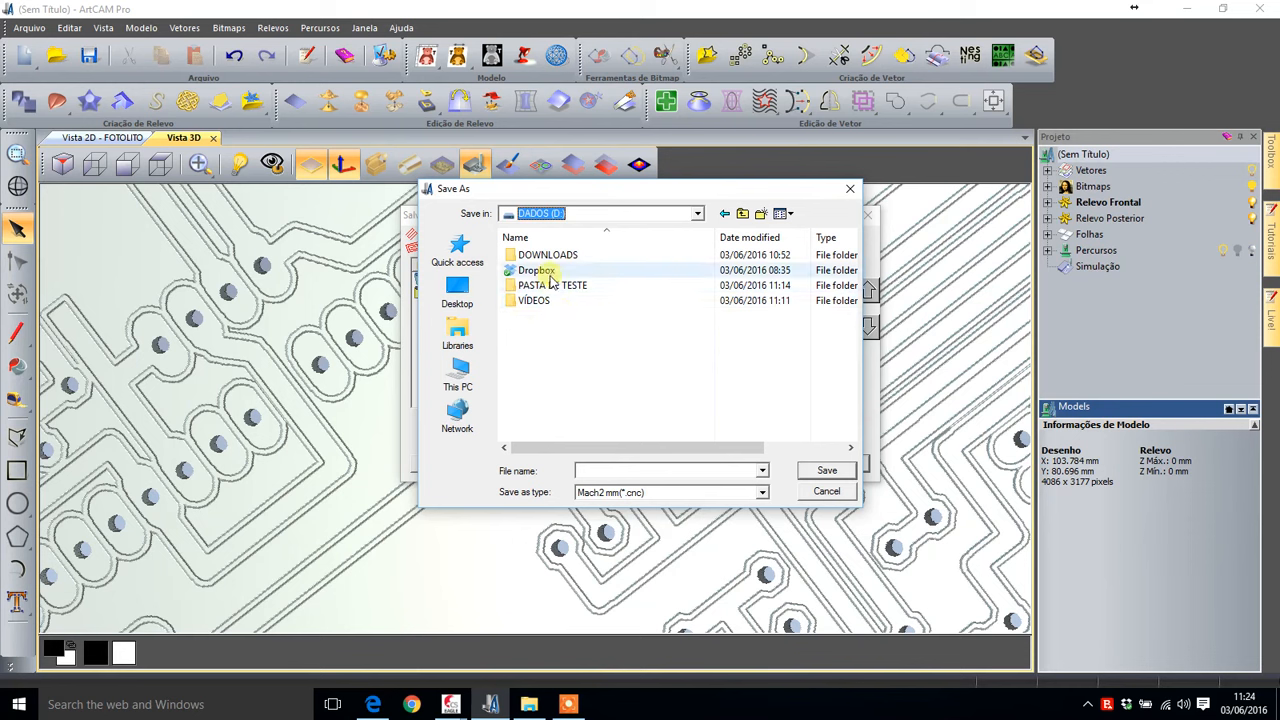
{"action": "double_click", "coordinate": [549, 285]}
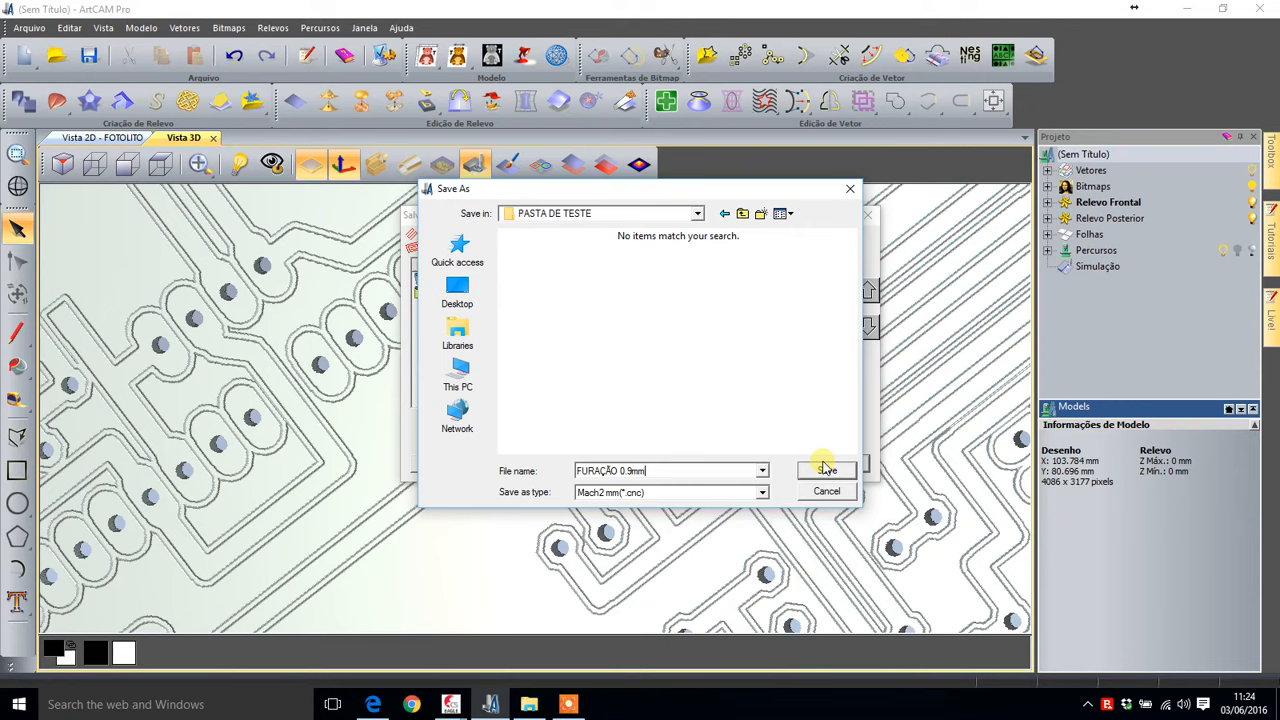
{"action": "left_click", "coordinate": [826, 473]}
- Replace the drilling toolpath in the output list with FRESAR - Engraving 0.1mm 60º and save it as FRESA 0.1 60G
{"action": "left_click", "coordinate": [630, 313]}
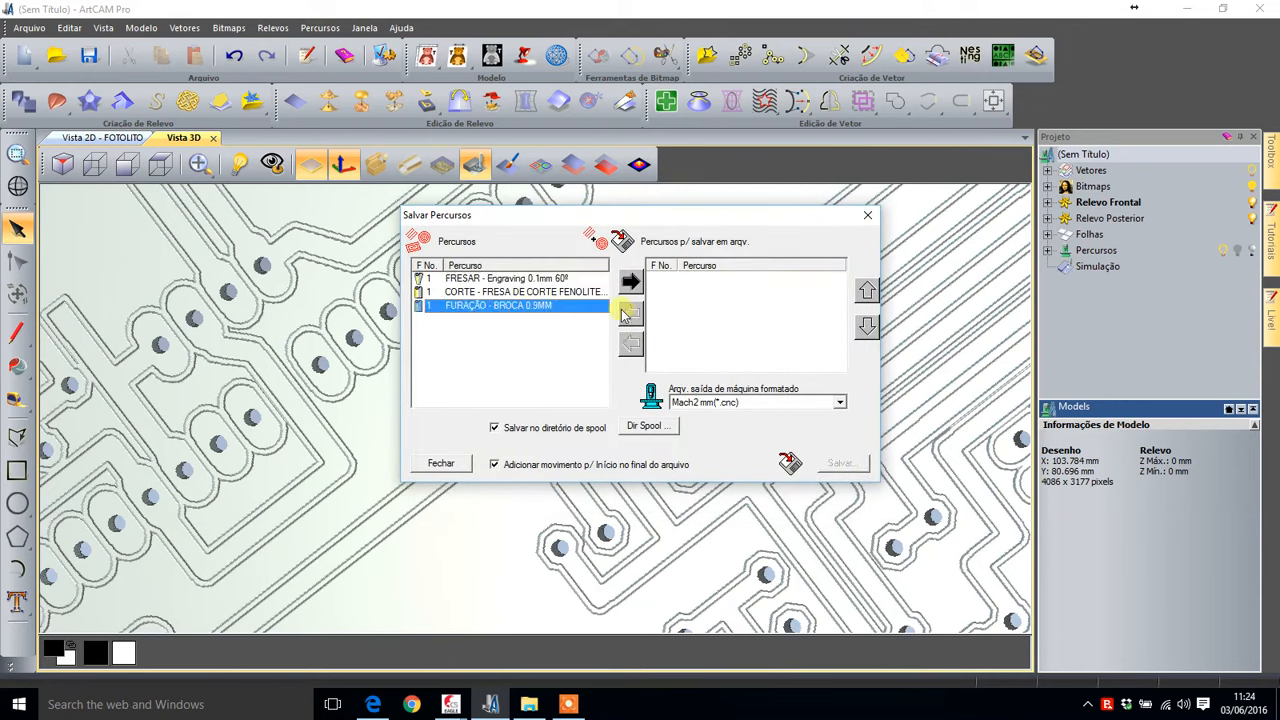
{"action": "left_click", "coordinate": [490, 279]}
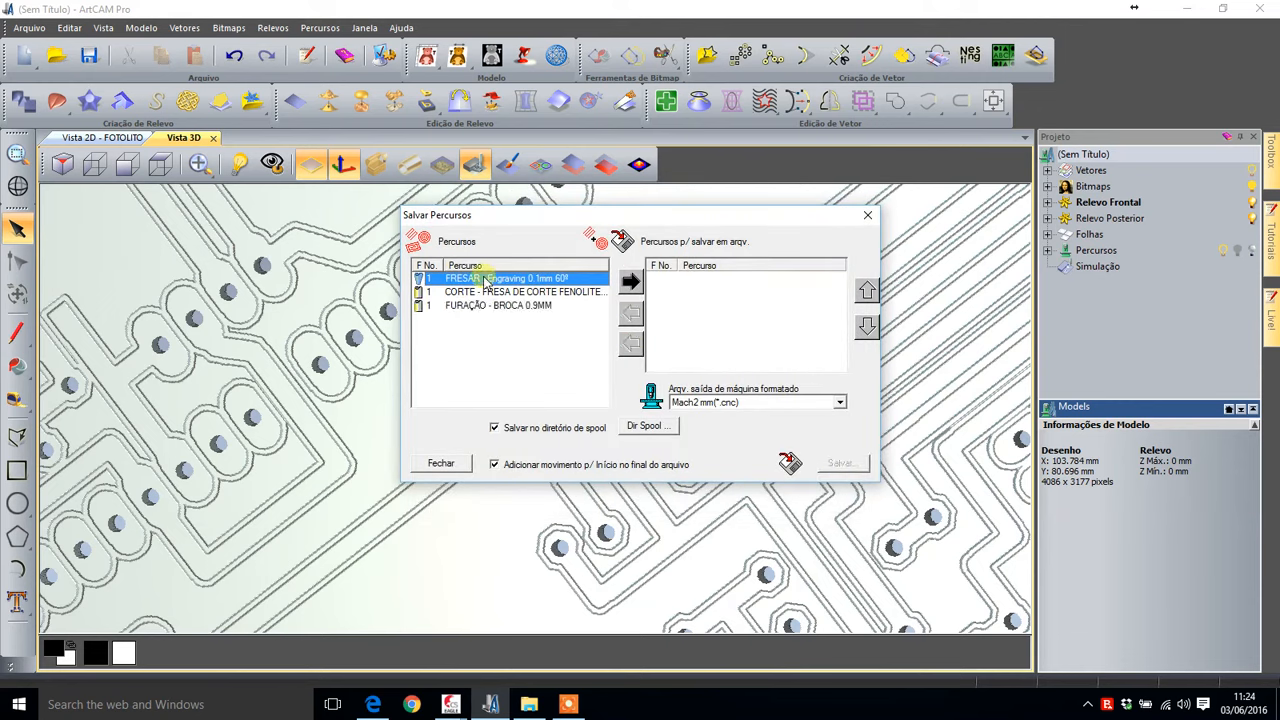
{"action": "left_click", "coordinate": [630, 282]}
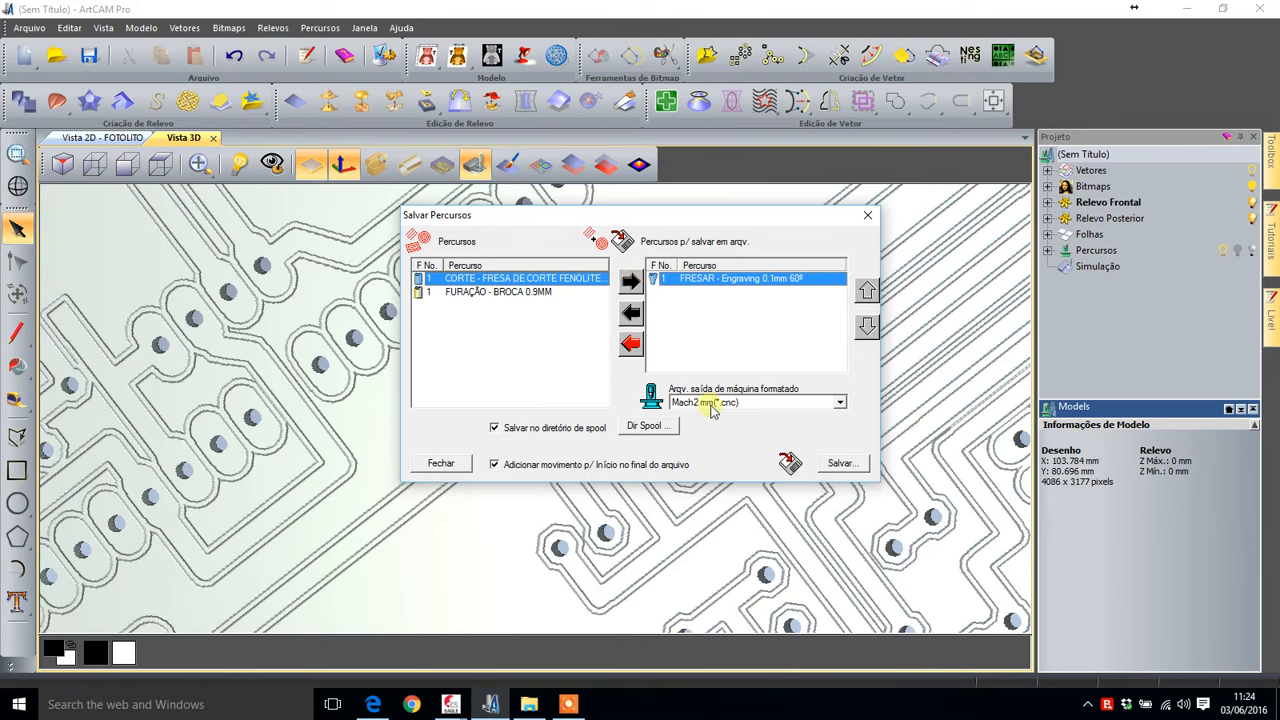
{"action": "left_click", "coordinate": [840, 463]}
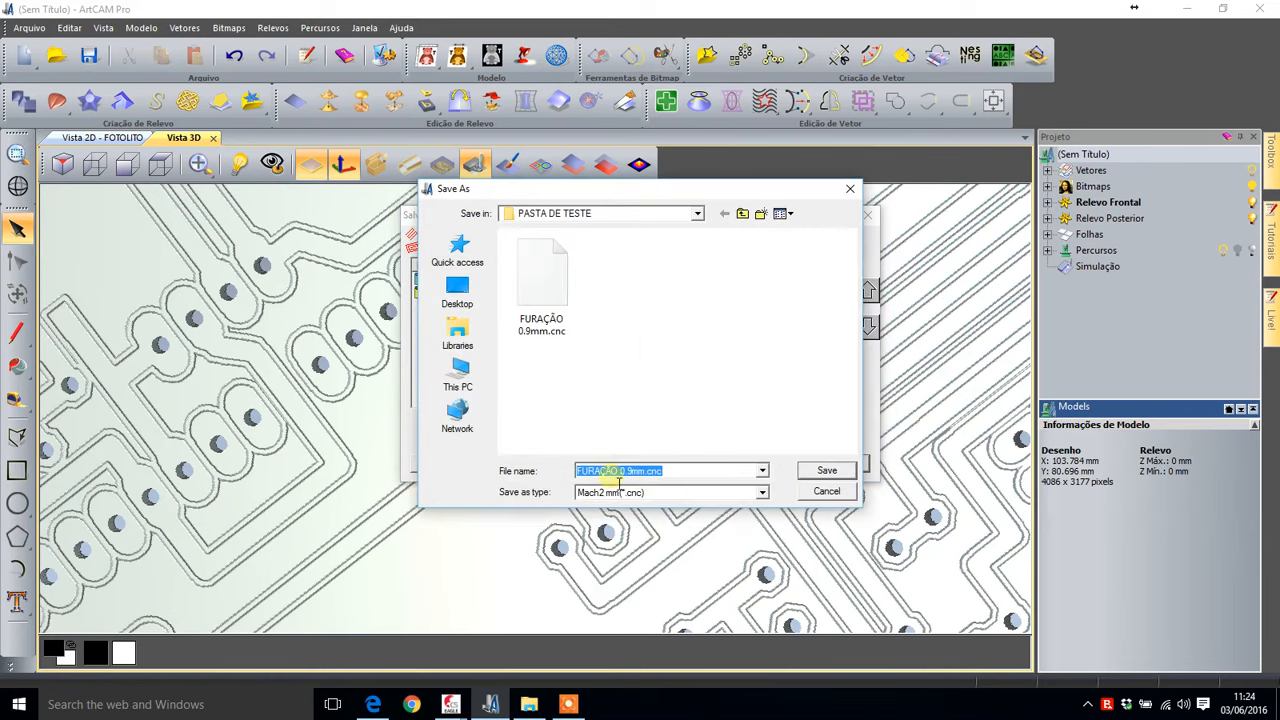
{"action": "type", "text": "FRESA 0.1 60G"}
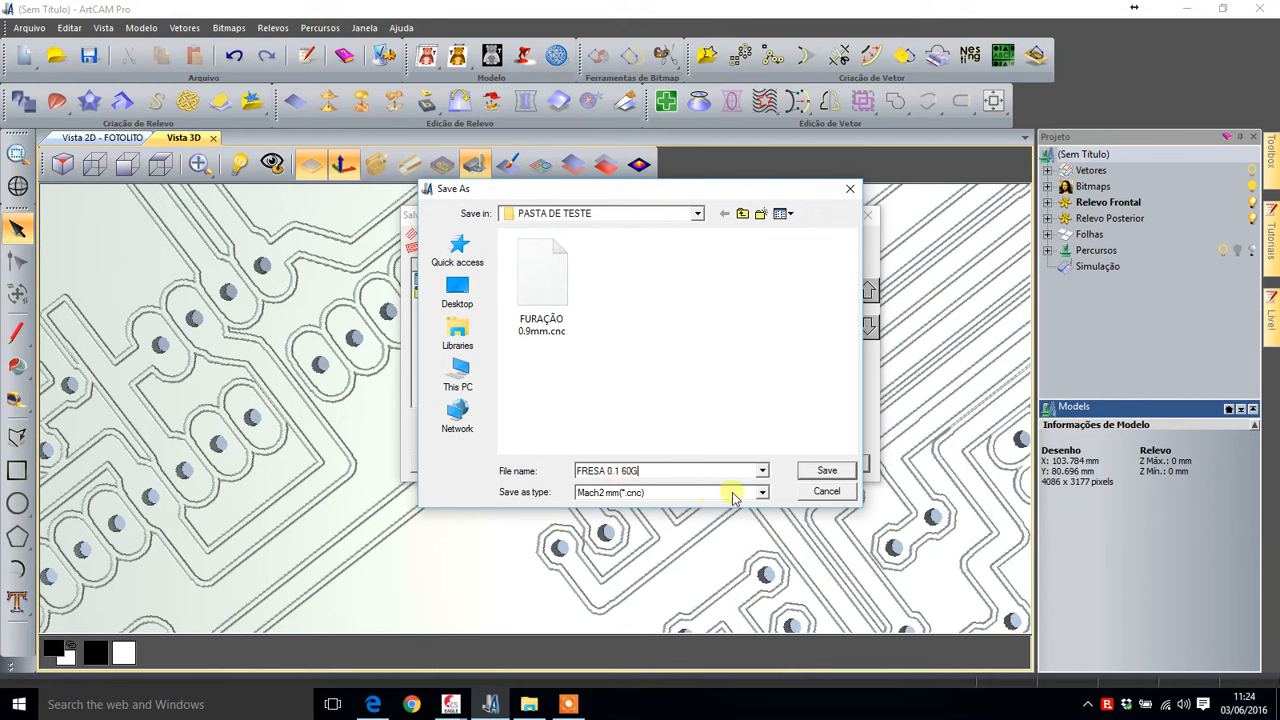
{"action": "left_click", "coordinate": [820, 474]}
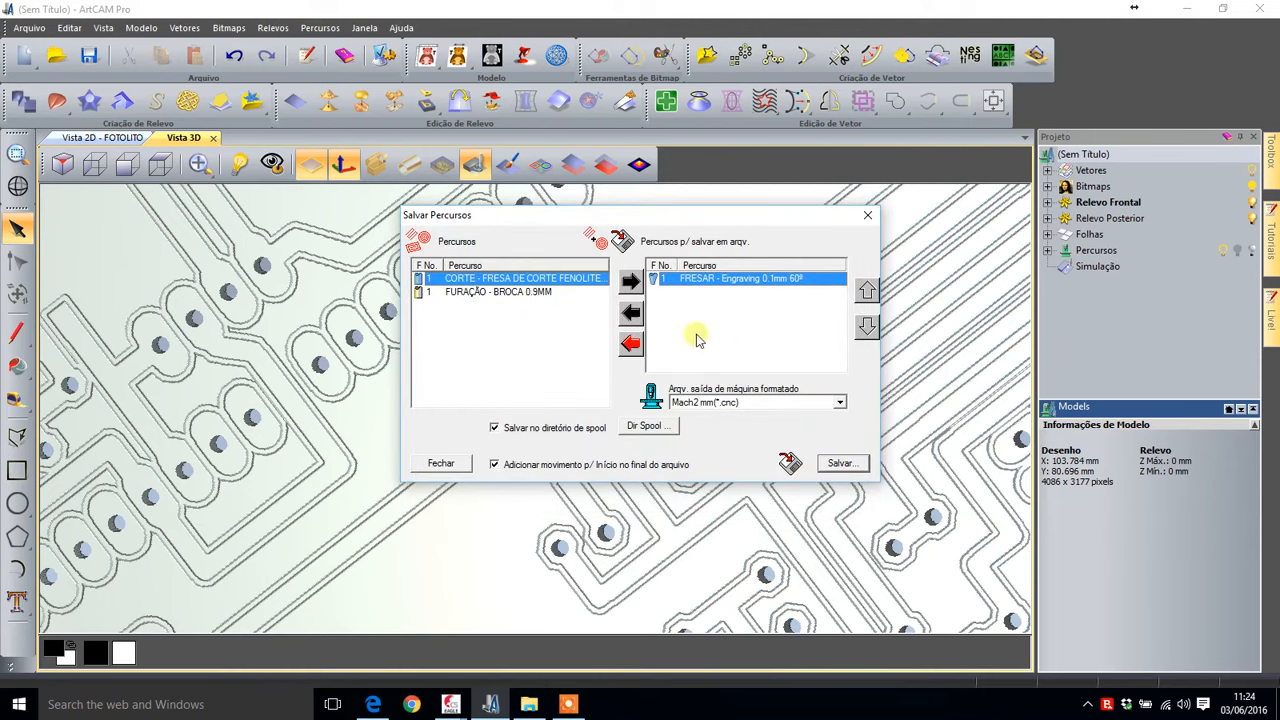
- Swap the engraving toolpath in the output list for CORTE, save it as CORTE 1mm and finish saving toolpaths
{"action": "left_click", "coordinate": [632, 310]}
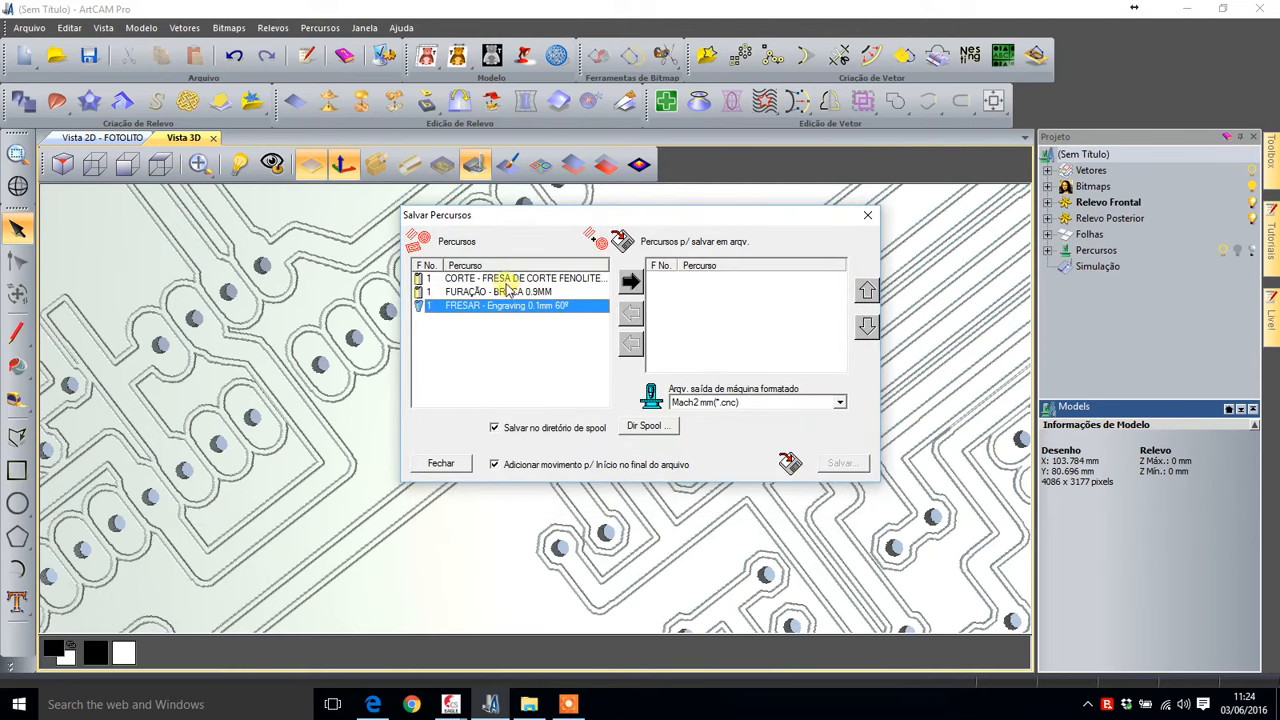
{"action": "left_click", "coordinate": [515, 279]}
{"action": "left_click", "coordinate": [630, 283]}
{"action": "left_click", "coordinate": [840, 463]}
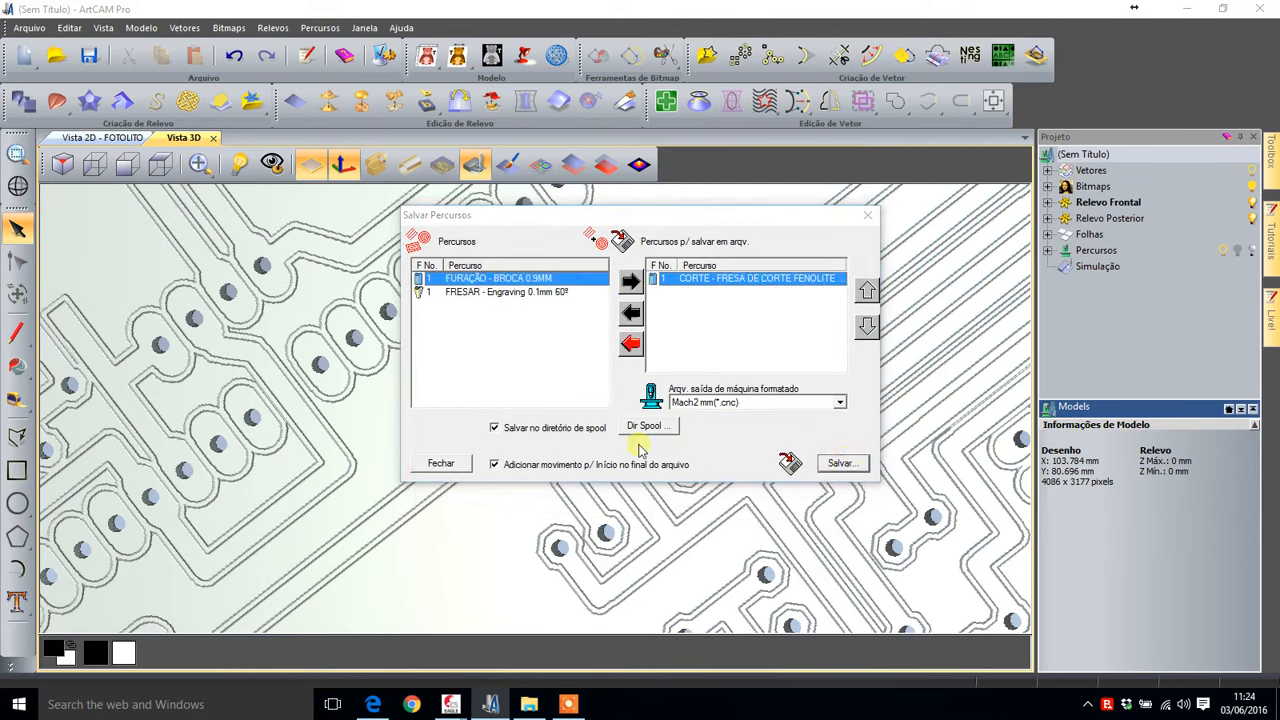
{"action": "type", "text": "1mm"}
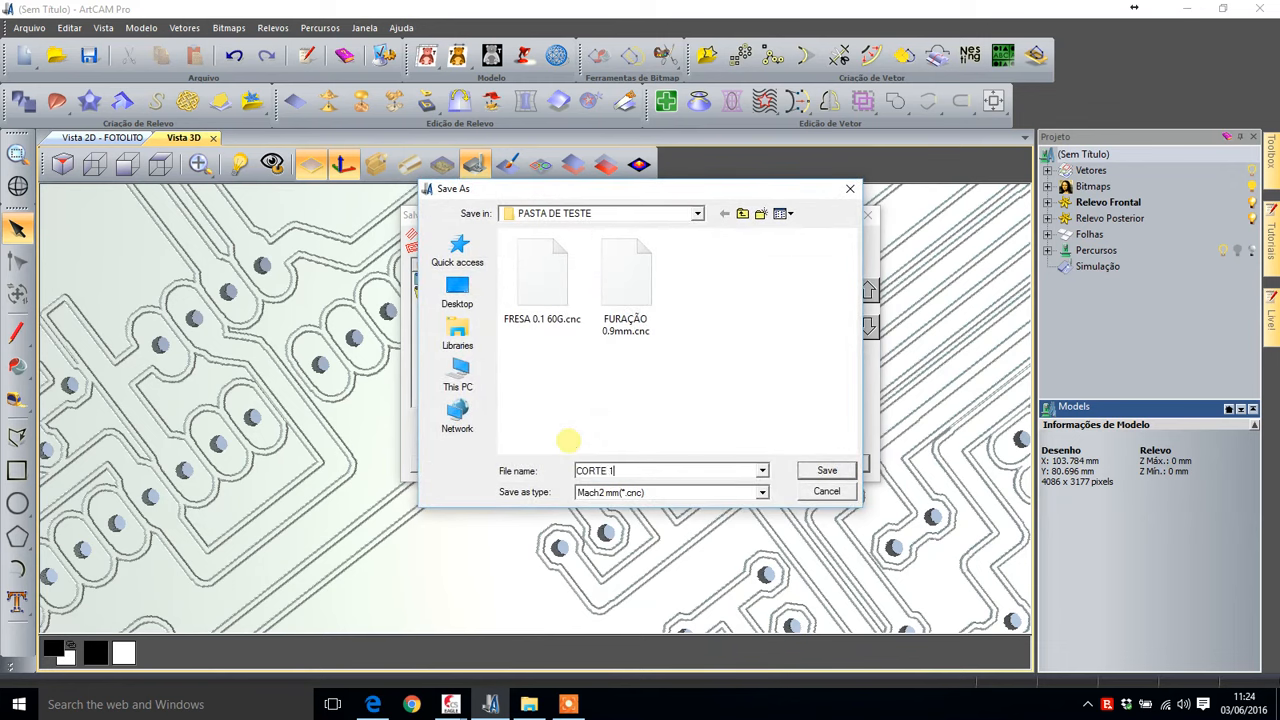
{"action": "left_click", "coordinate": [814, 476]}
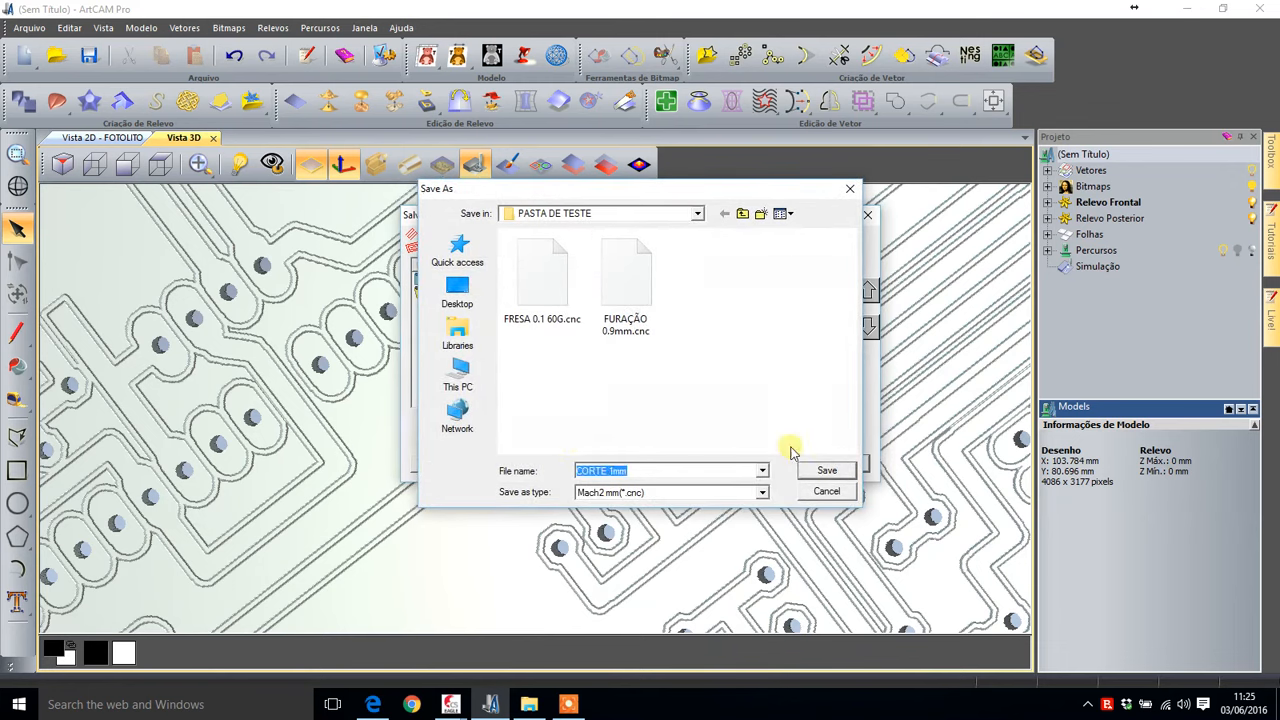
{"action": "left_click", "coordinate": [867, 216]}
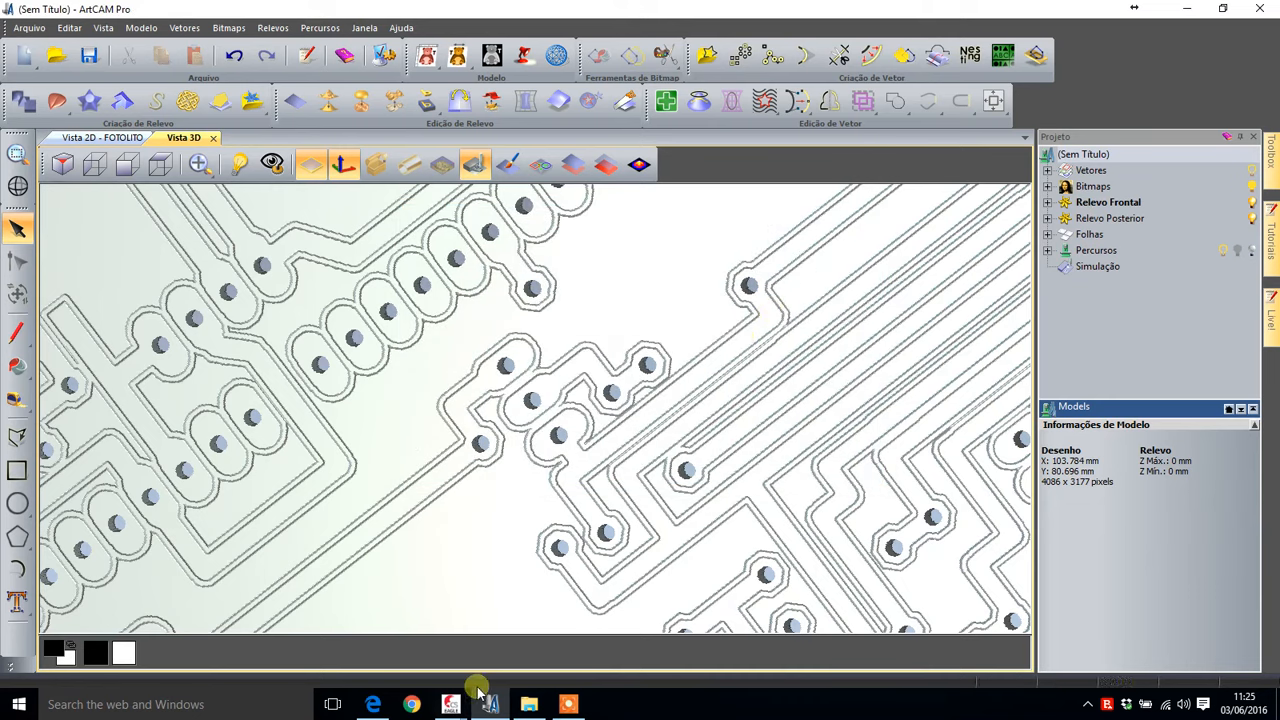
- Switch to File Explorer and check the exported CNC files in the PASTA DE TESTE folder
{"action": "left_click", "coordinate": [529, 704]}
{"action": "left_click", "coordinate": [551, 160]}
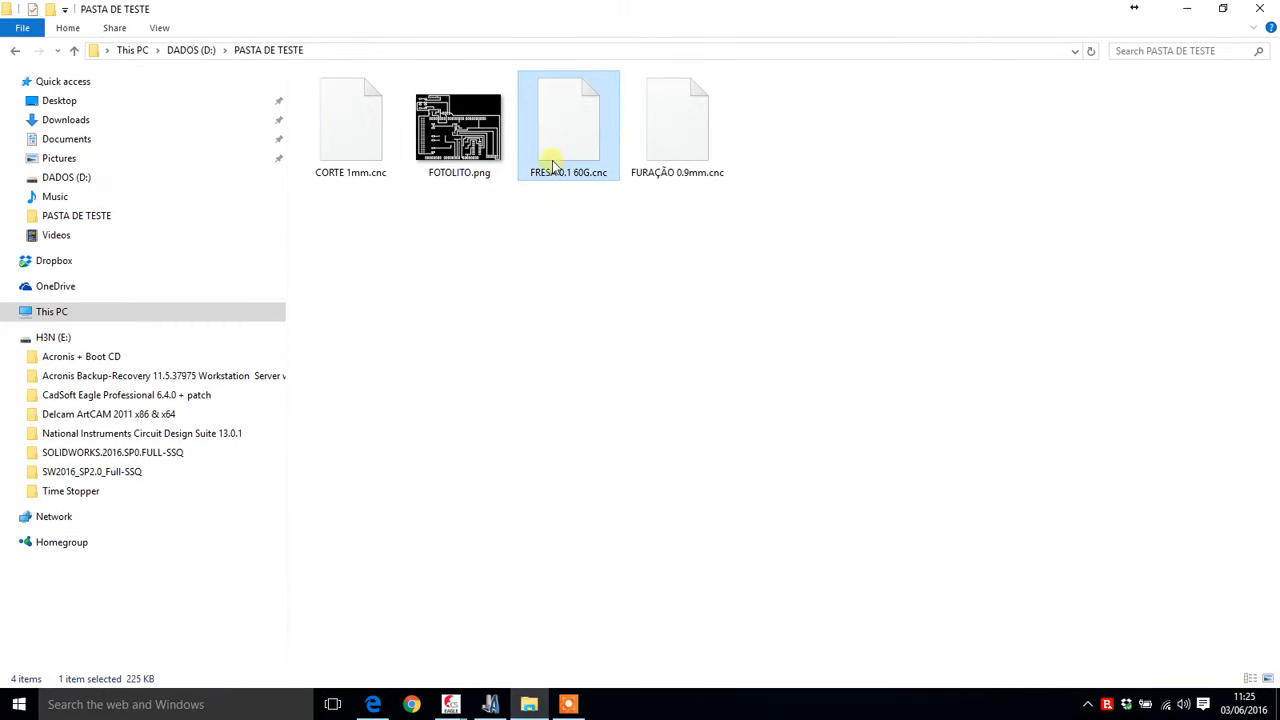
{"action": "left_click", "coordinate": [560, 289]}
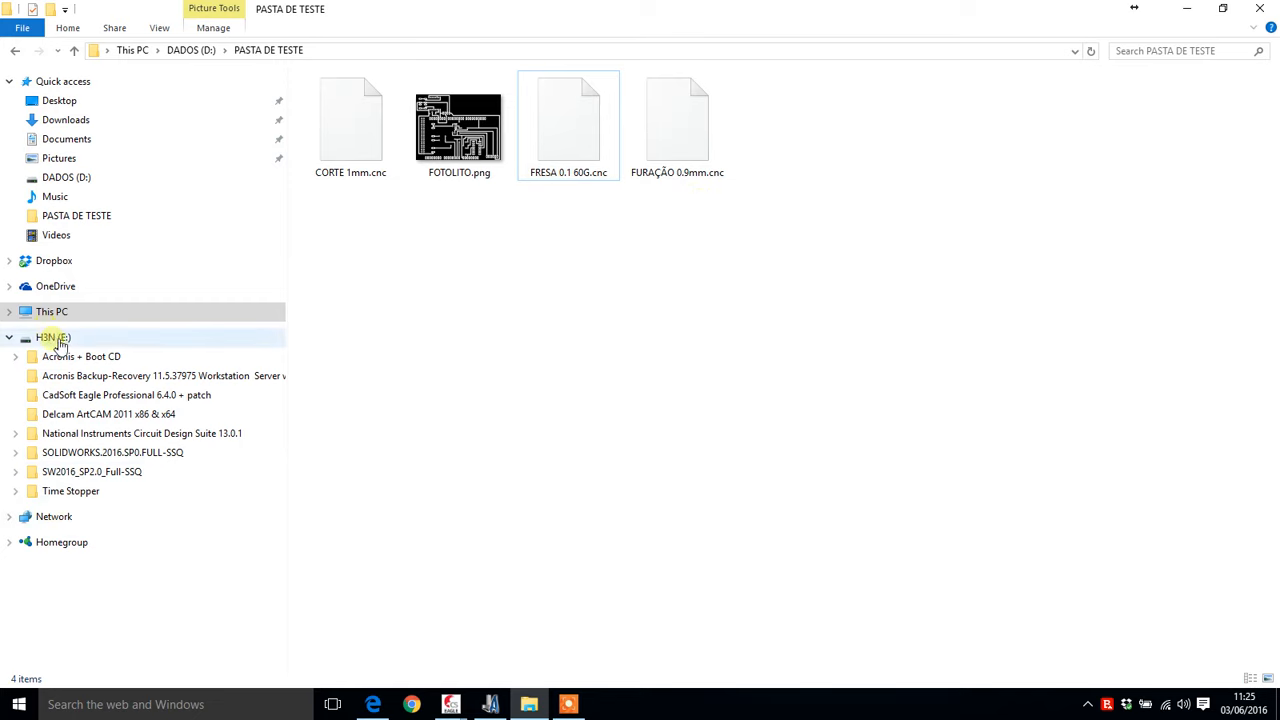
- Open the Dropbox folder on the DADOS (D:) drive
{"action": "left_click", "coordinate": [36, 313]}
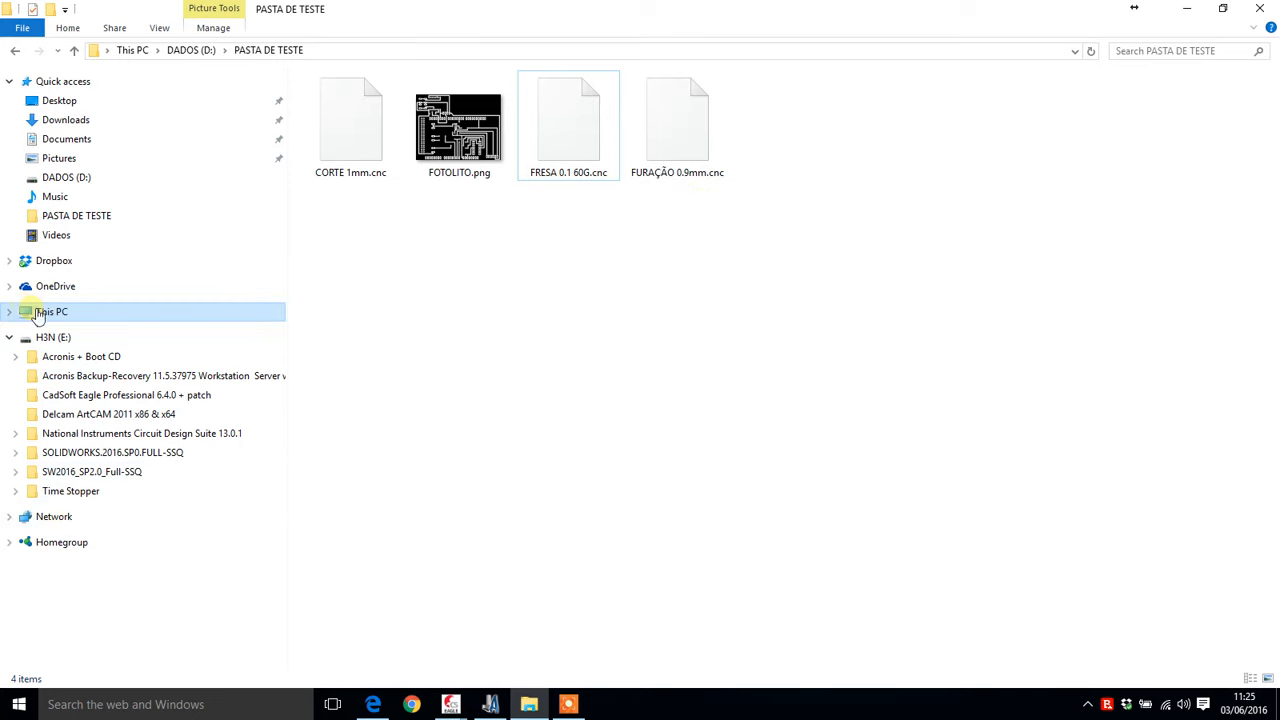
{"action": "double_click", "coordinate": [640, 225]}
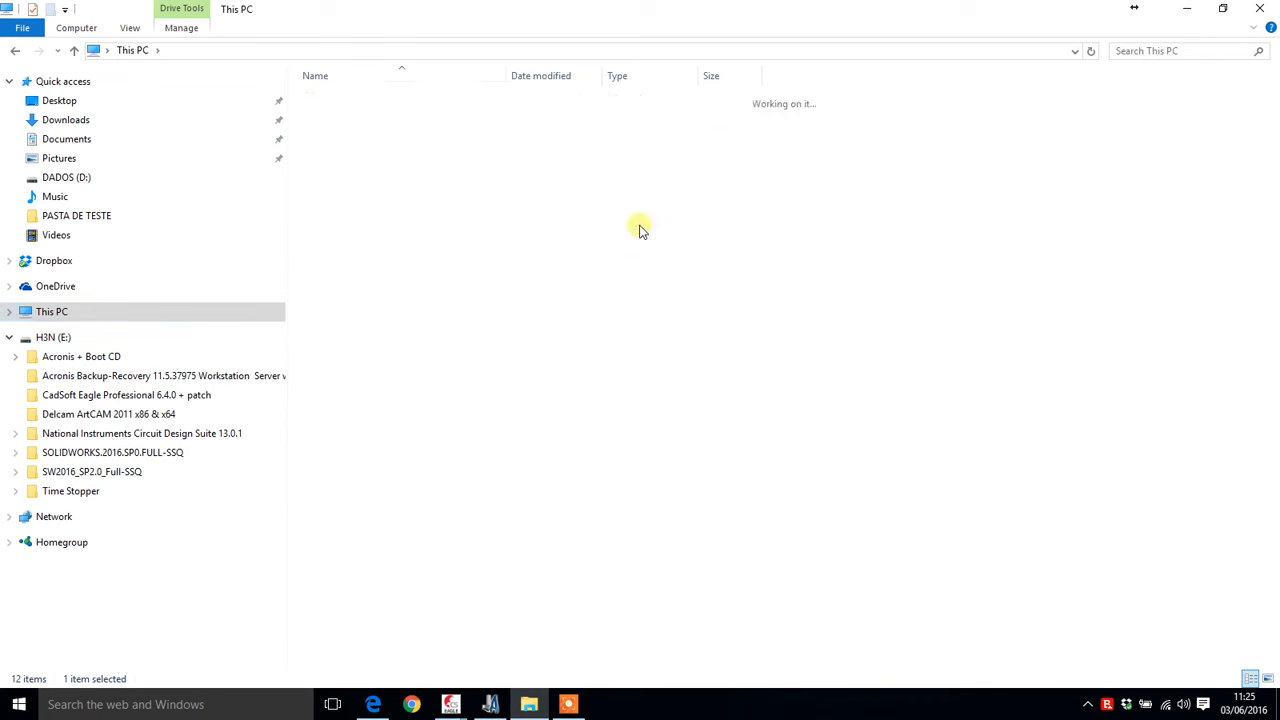
{"action": "left_click", "coordinate": [343, 117]}
{"action": "double_click", "coordinate": [343, 117]}
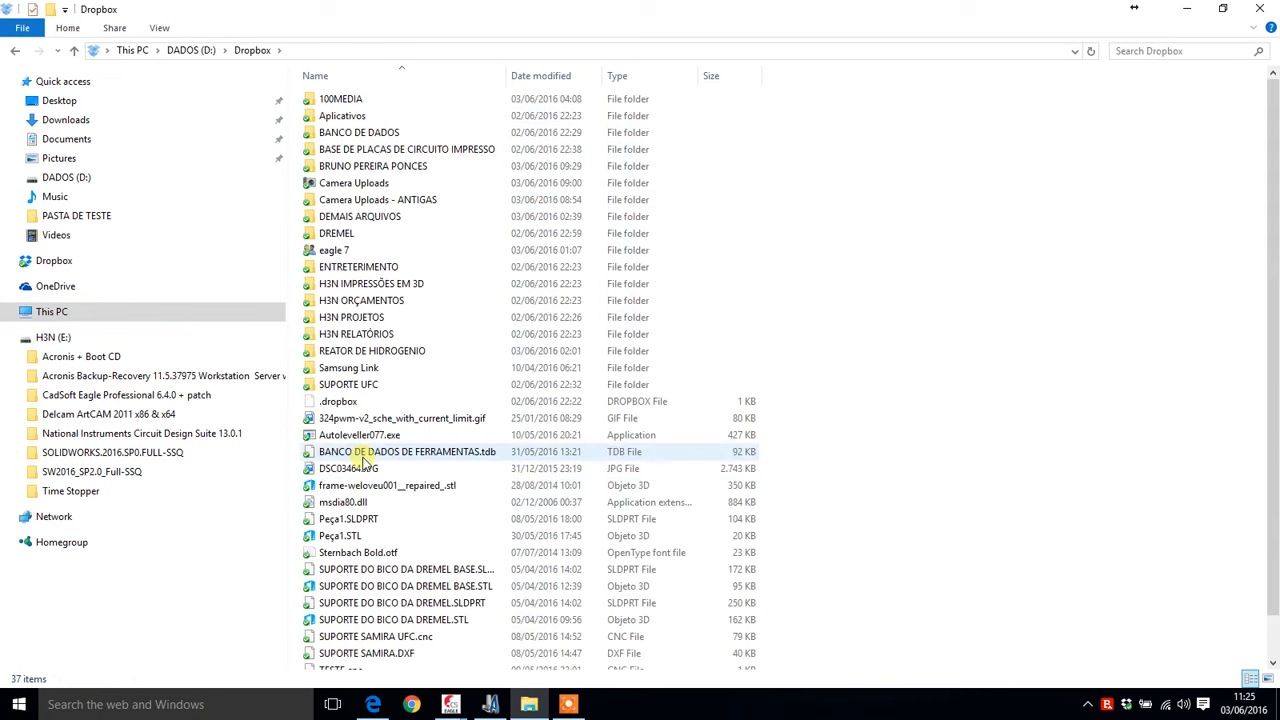
- Try to launch Autoleveller077.exe from the Dropbox folder, and dismiss the Java download page and browser window
{"action": "double_click", "coordinate": [338, 440]}
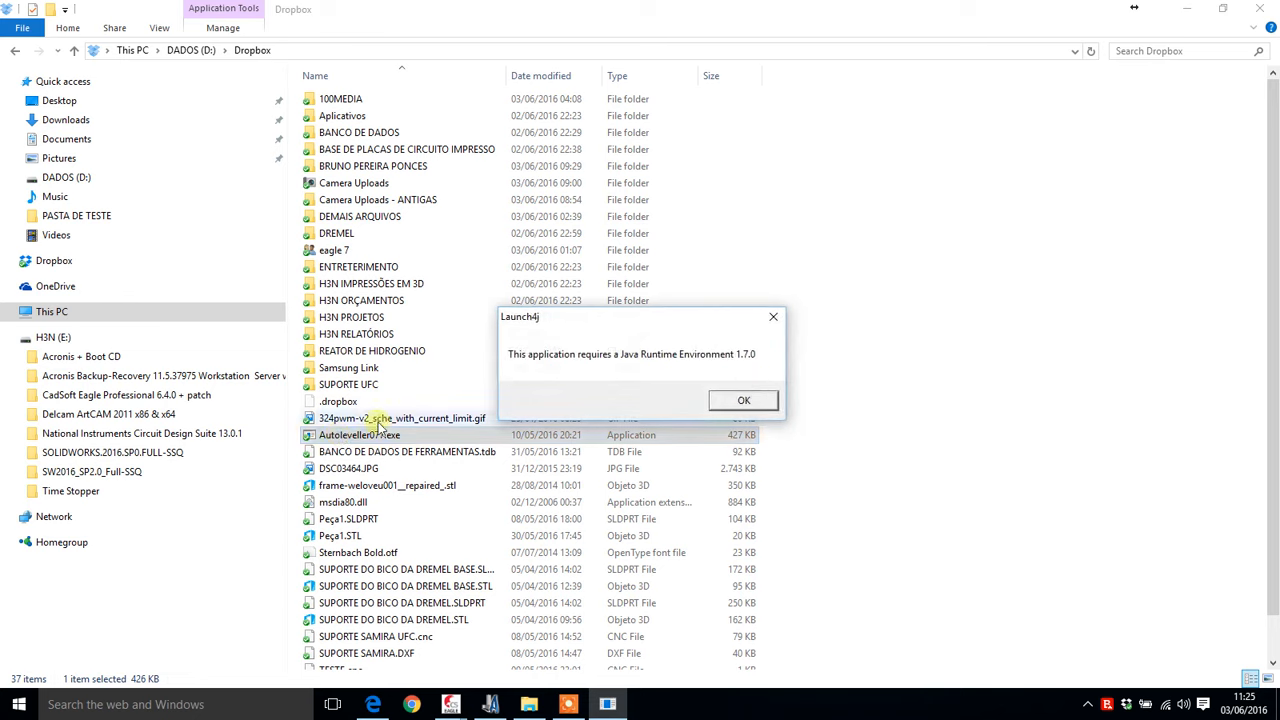
{"action": "left_click", "coordinate": [743, 400]}
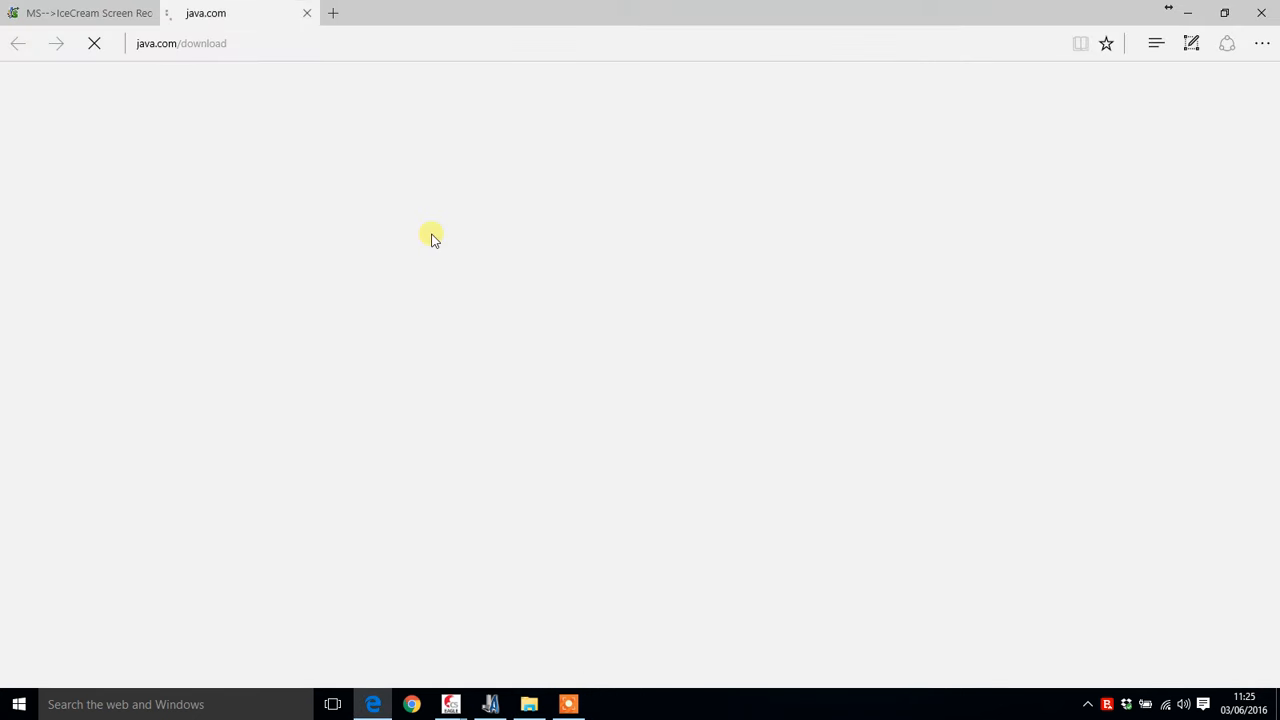
{"action": "middle_click", "coordinate": [204, 13]}
{"action": "left_click", "coordinate": [1187, 12]}
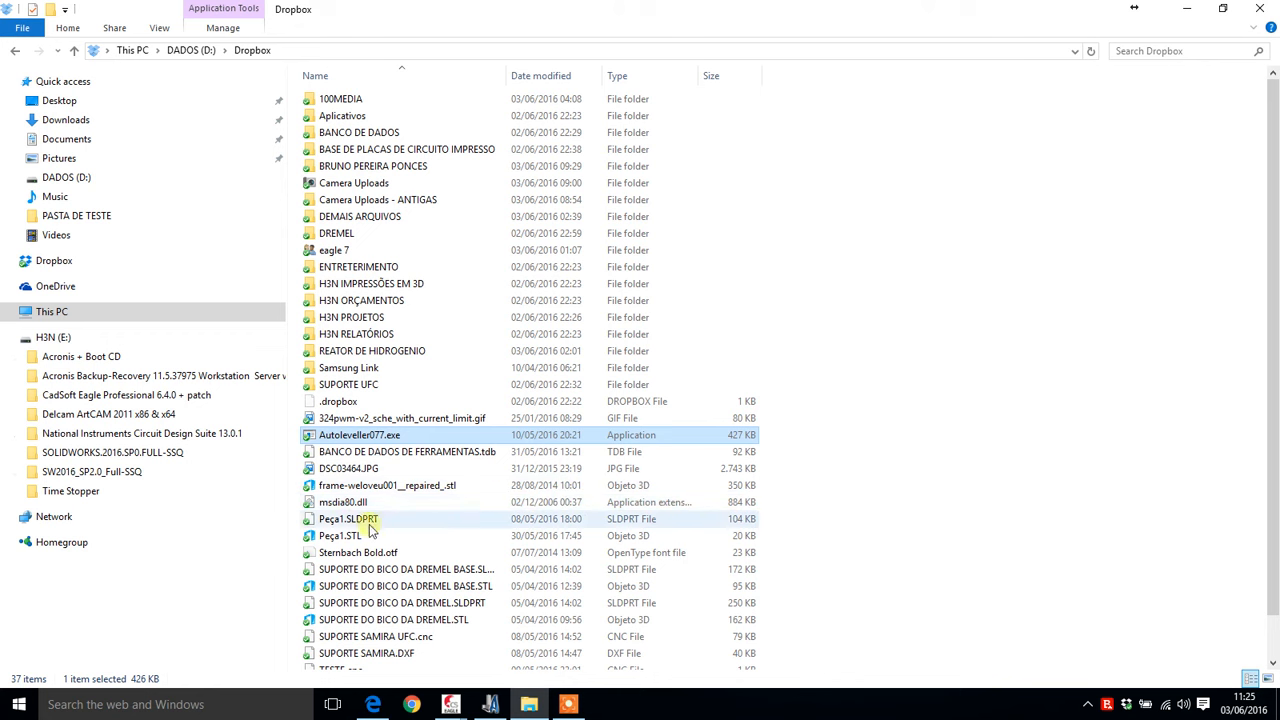
- Minimise File Explorer to return to ArtCAM Pro and check Dropbox's sync status and recent changes
{"action": "left_click", "coordinate": [1187, 9]}
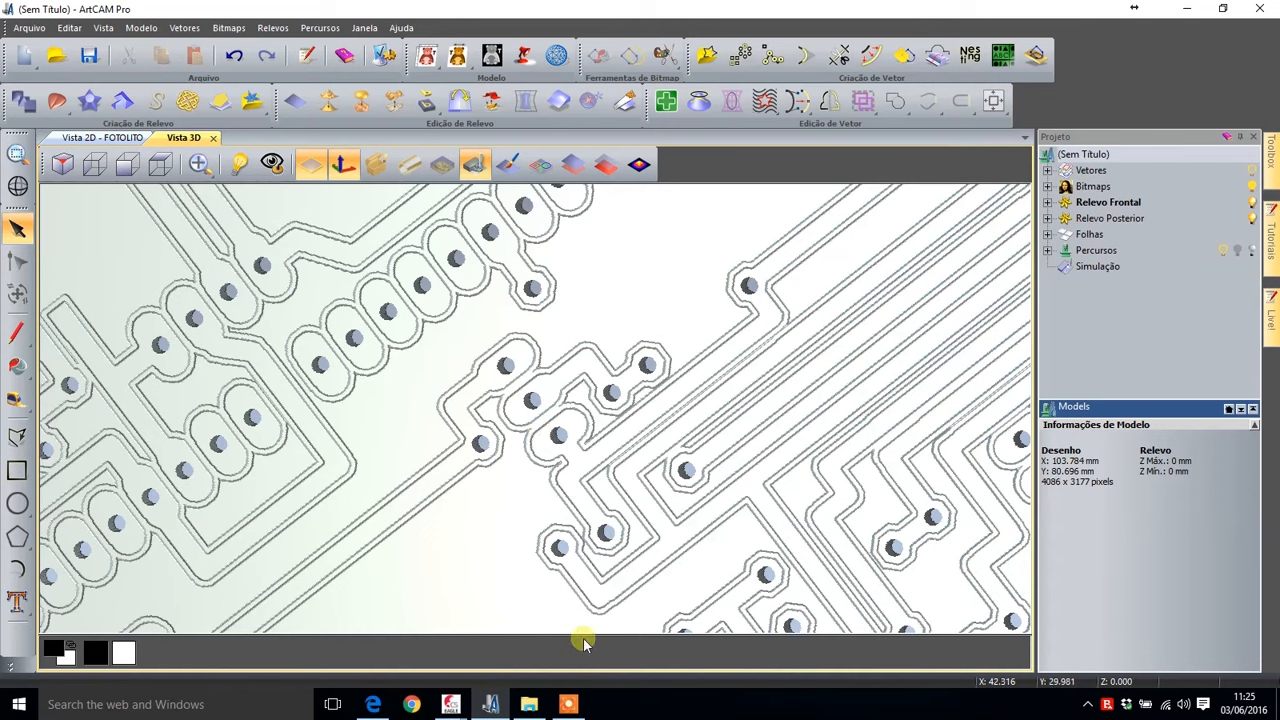
{"action": "left_click", "coordinate": [1125, 708]}
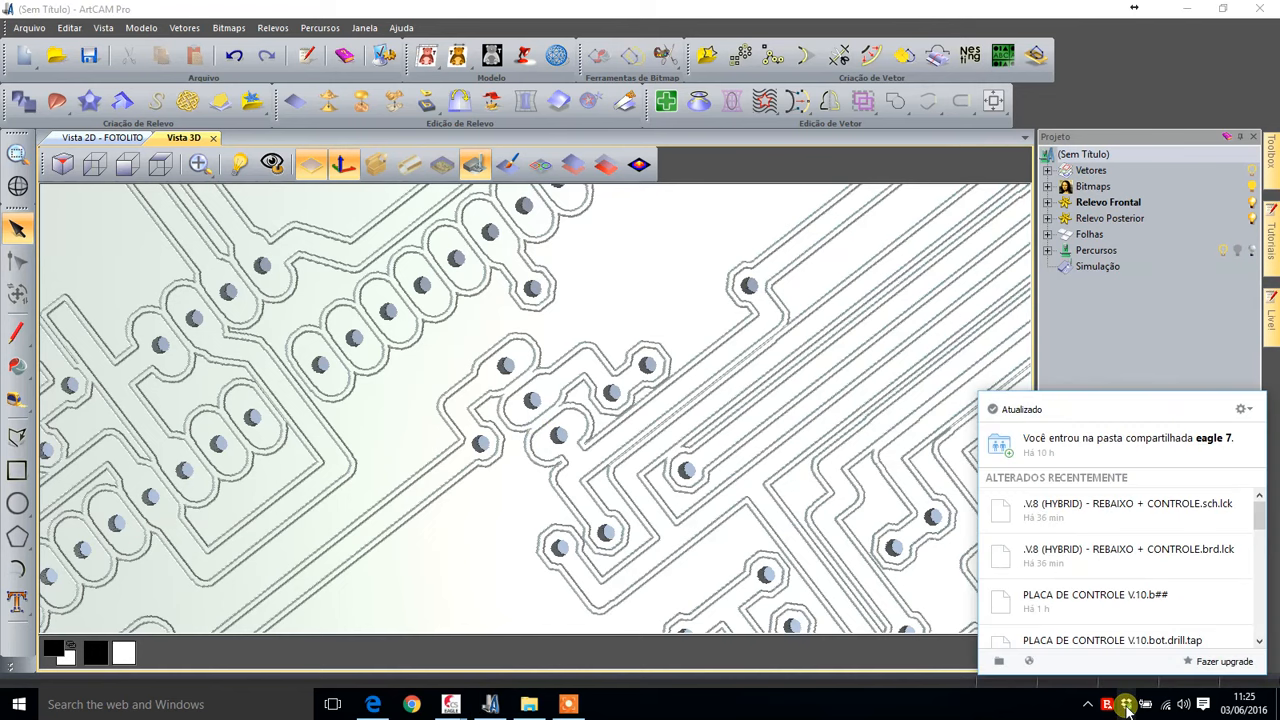
{"action": "left_click", "coordinate": [1041, 698]}
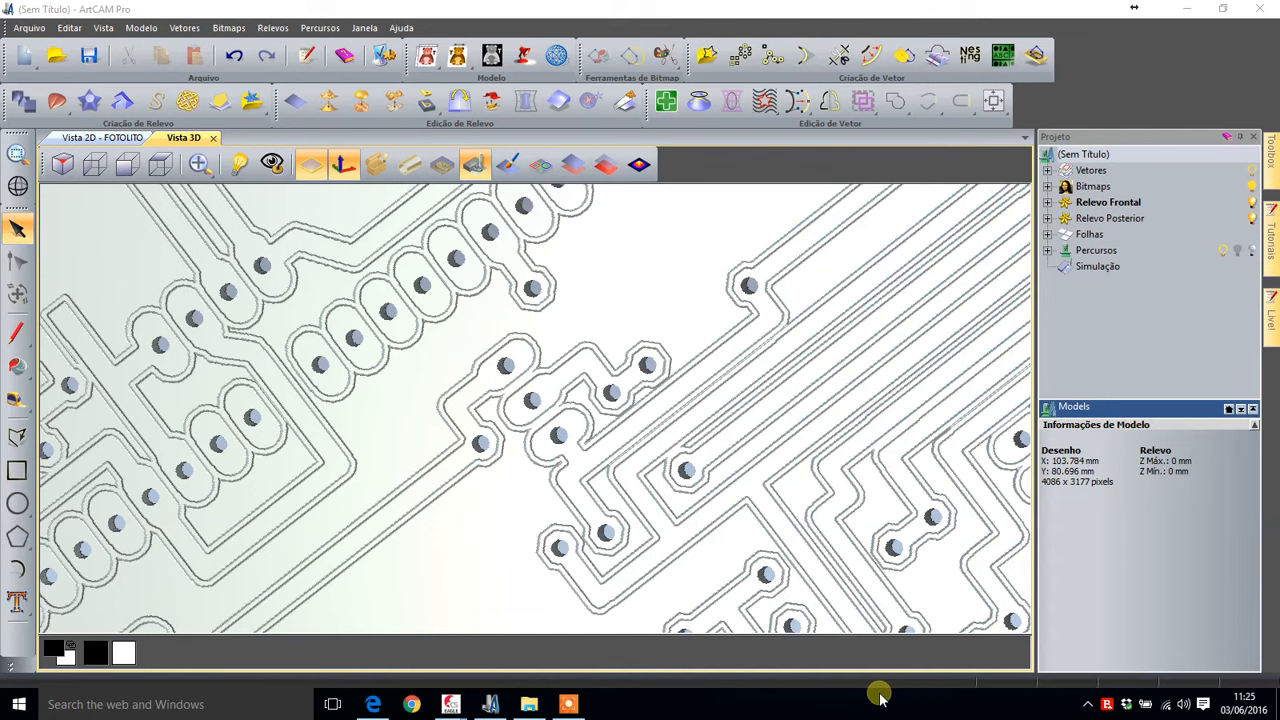
- Switch back to File Explorer and open the PASTA DE TESTE folder on the DADOS (D:) drive
{"action": "left_click", "coordinate": [529, 704]}
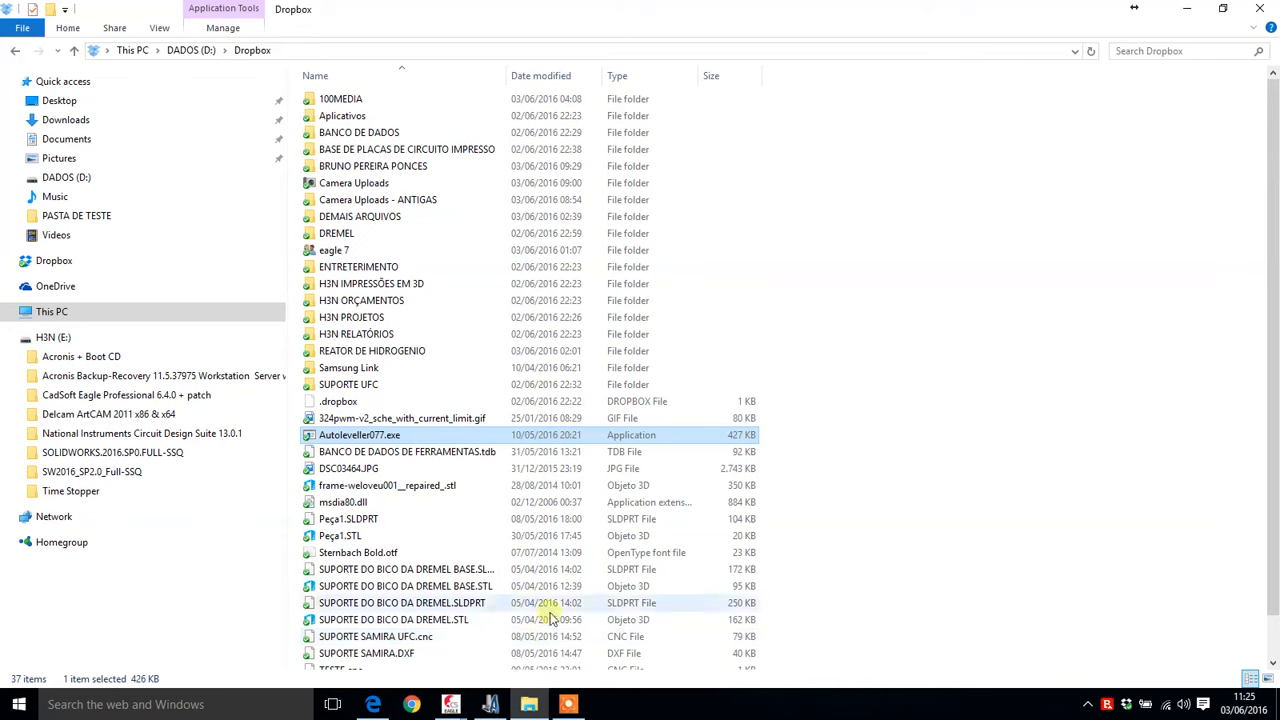
{"action": "left_click", "coordinate": [70, 313]}
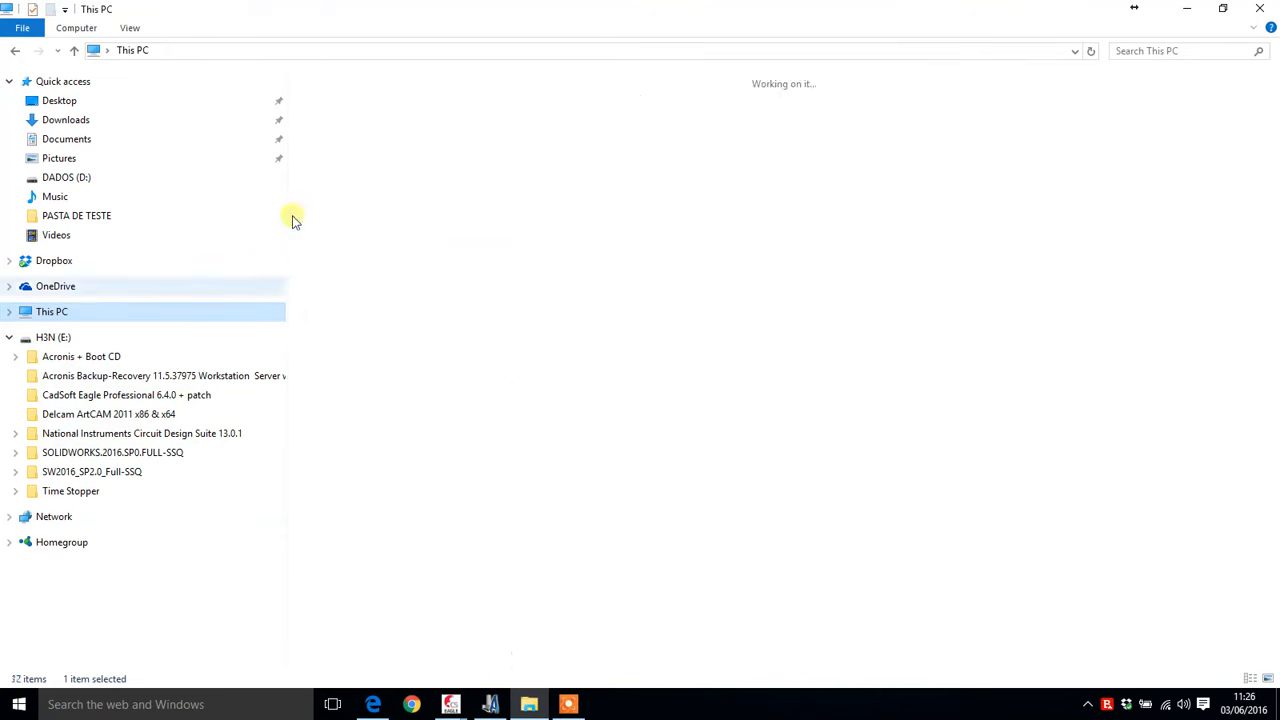
{"action": "double_click", "coordinate": [616, 225]}
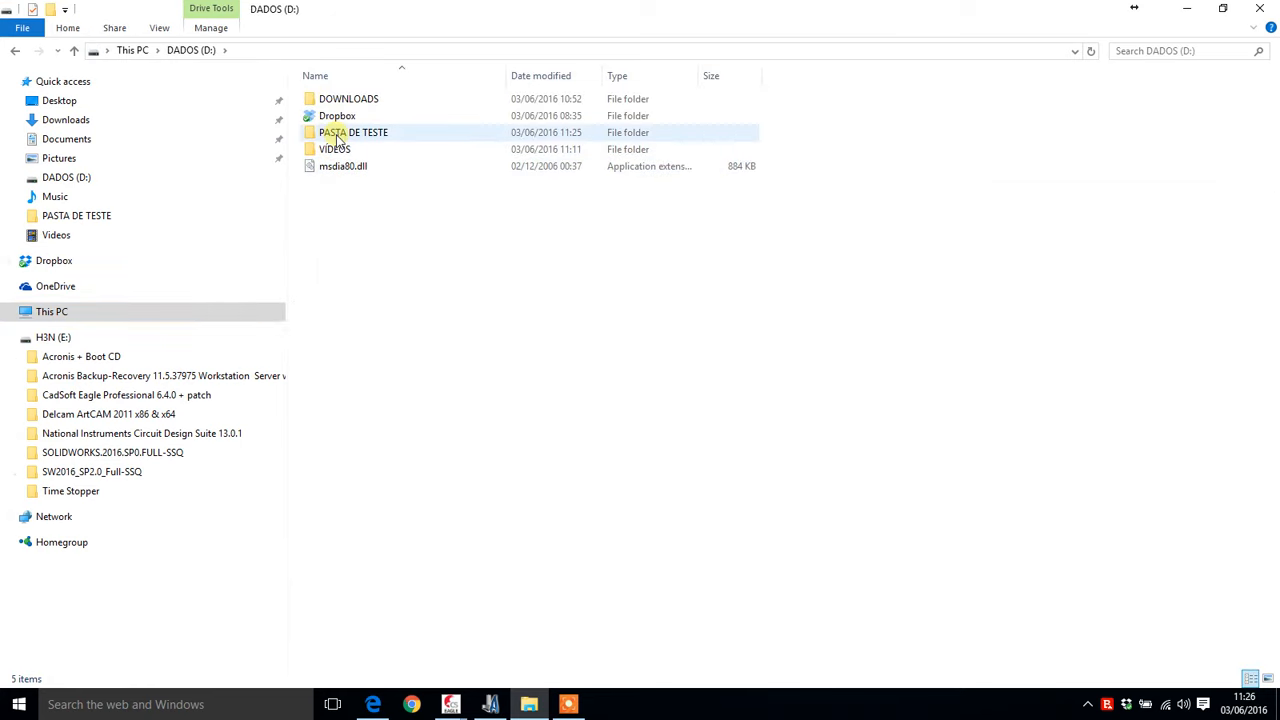
{"action": "double_click", "coordinate": [338, 136]}
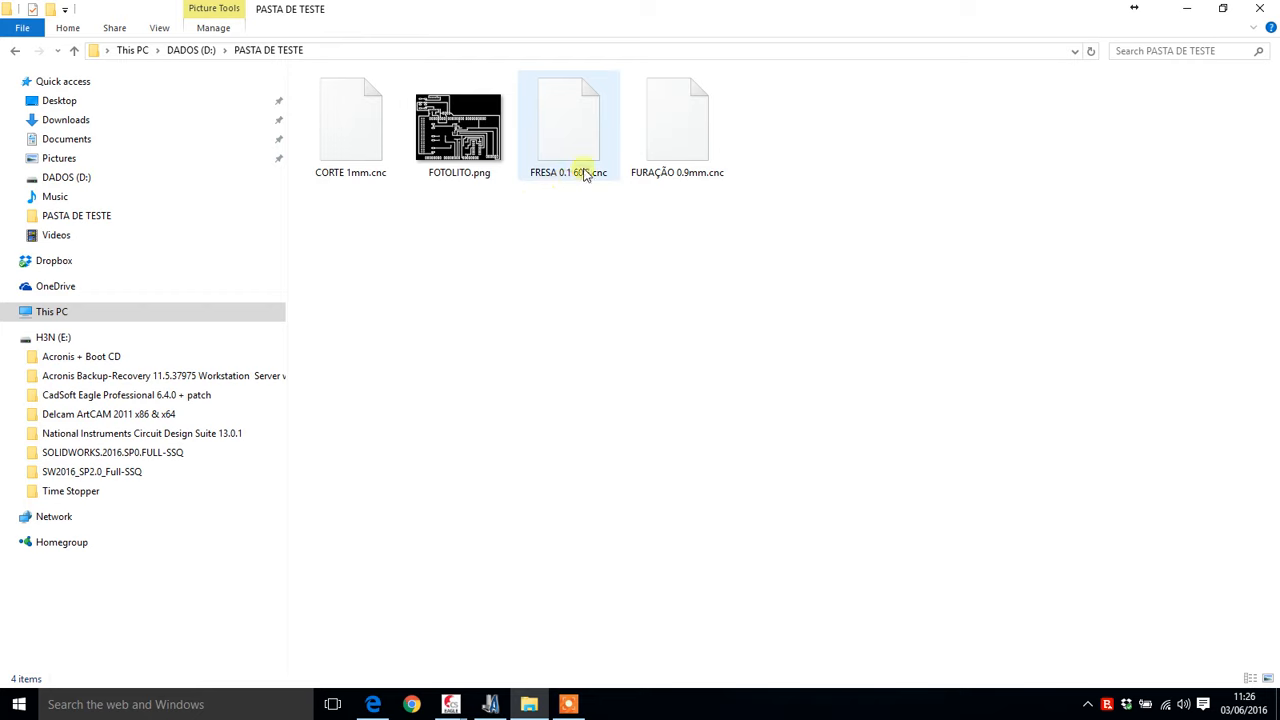
- Review the FURAÇÃO 0.9mm, FRESA 0.1 60G and CORTE 1mm CNC files one by one and close the folder window
{"action": "left_click", "coordinate": [666, 131]}
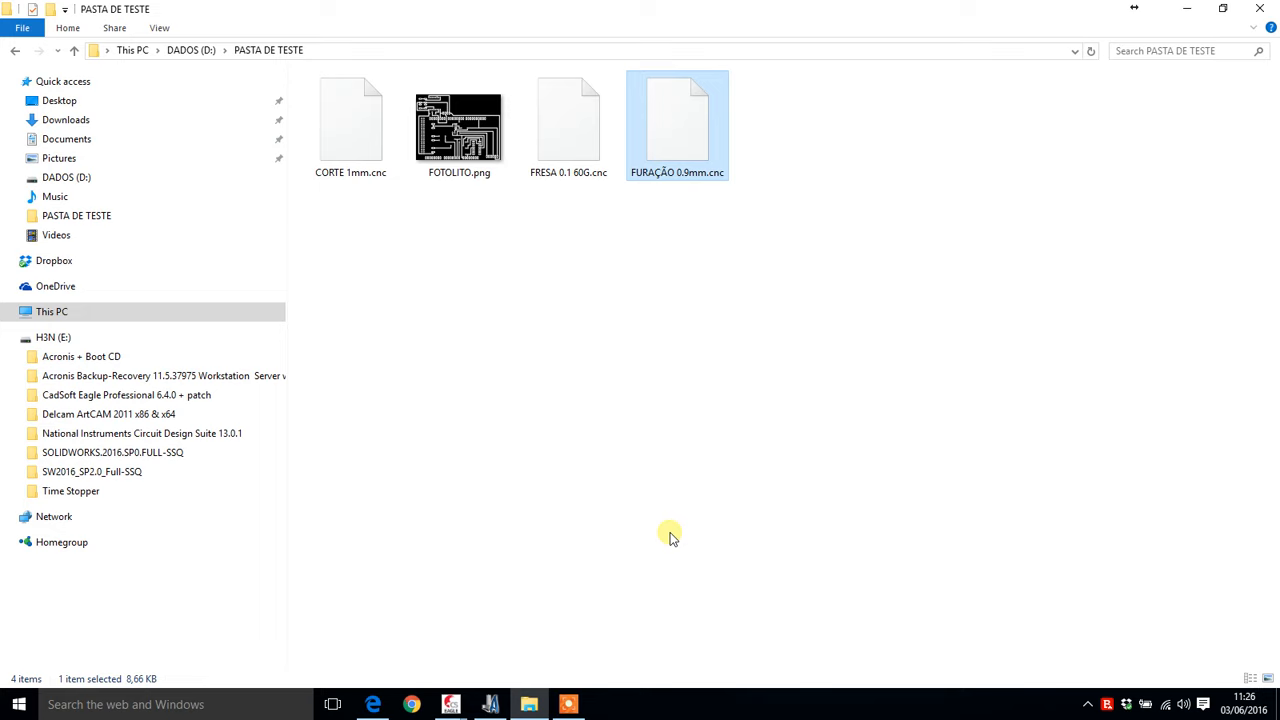
{"action": "left_click", "coordinate": [563, 115]}
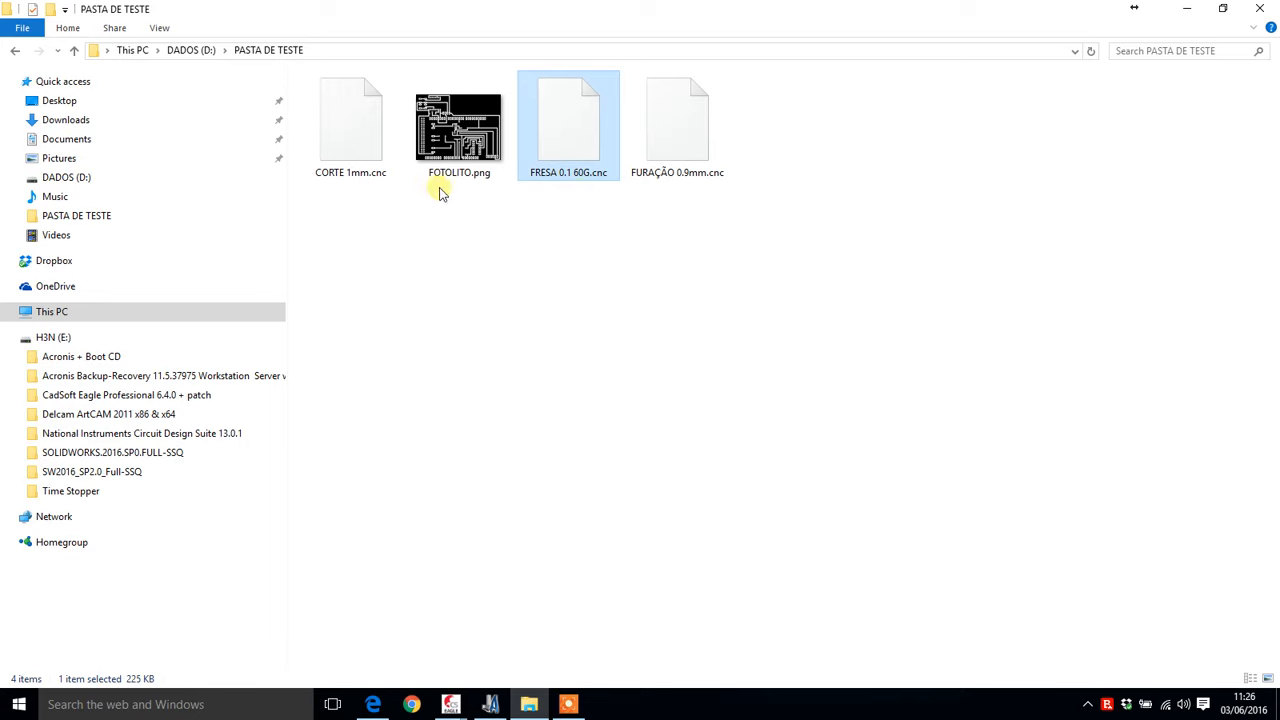
{"action": "left_click", "coordinate": [365, 146]}
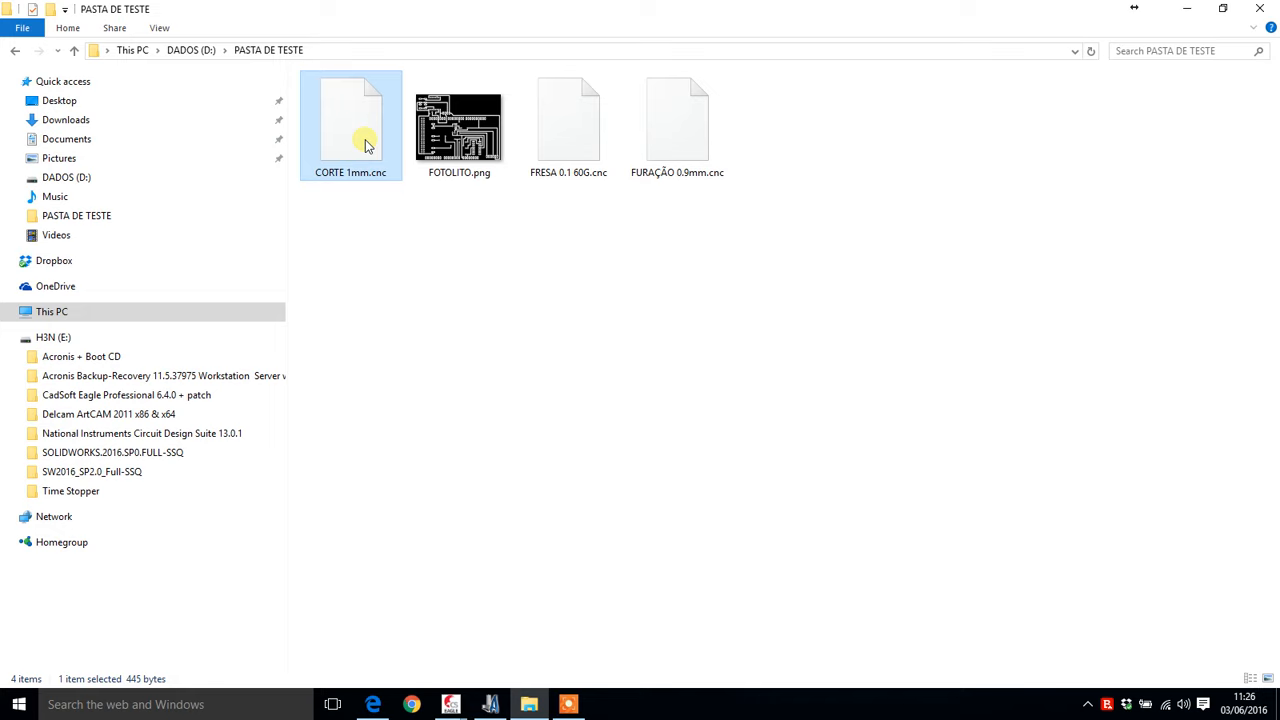
{"action": "left_click", "coordinate": [531, 243]}
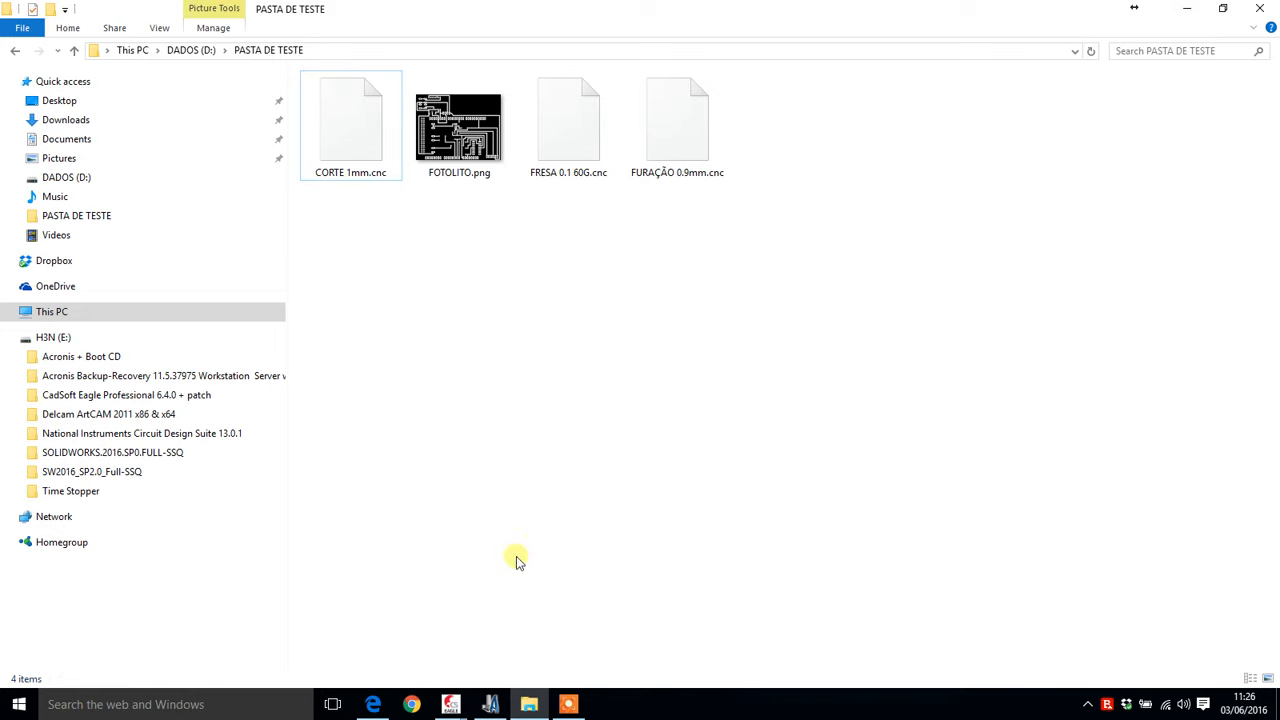
{"action": "left_click", "coordinate": [1258, 8]}
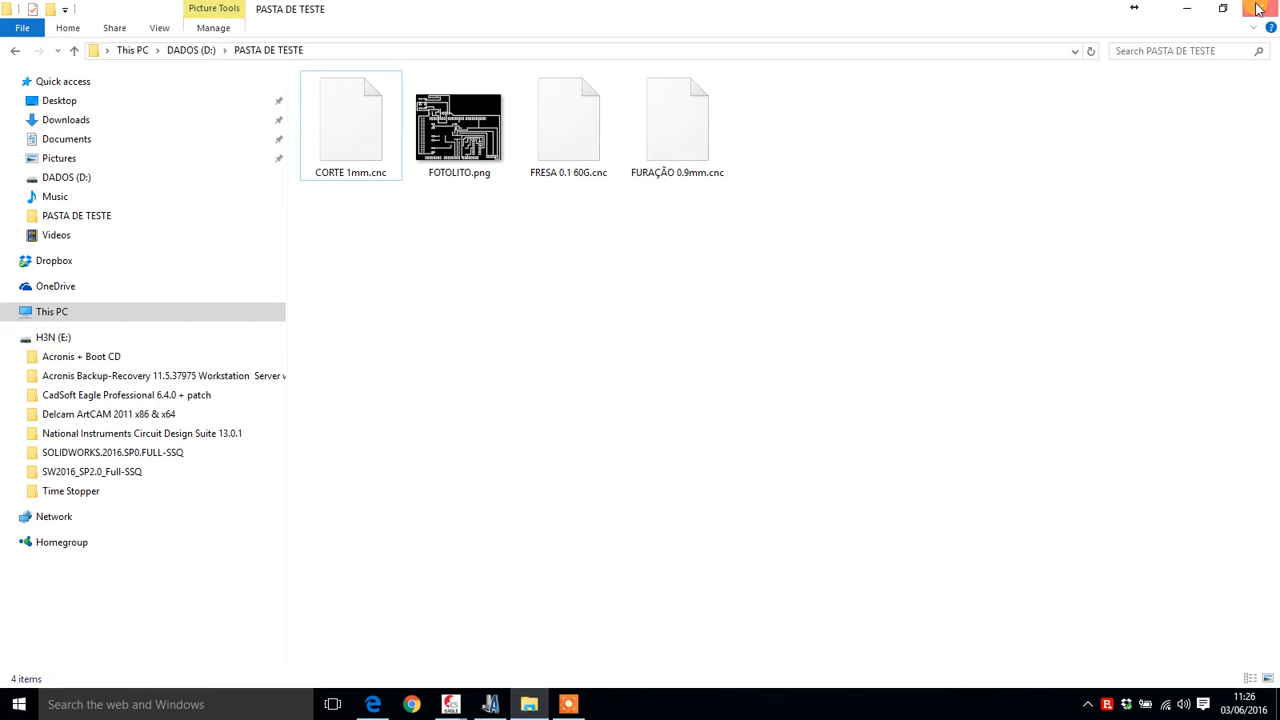